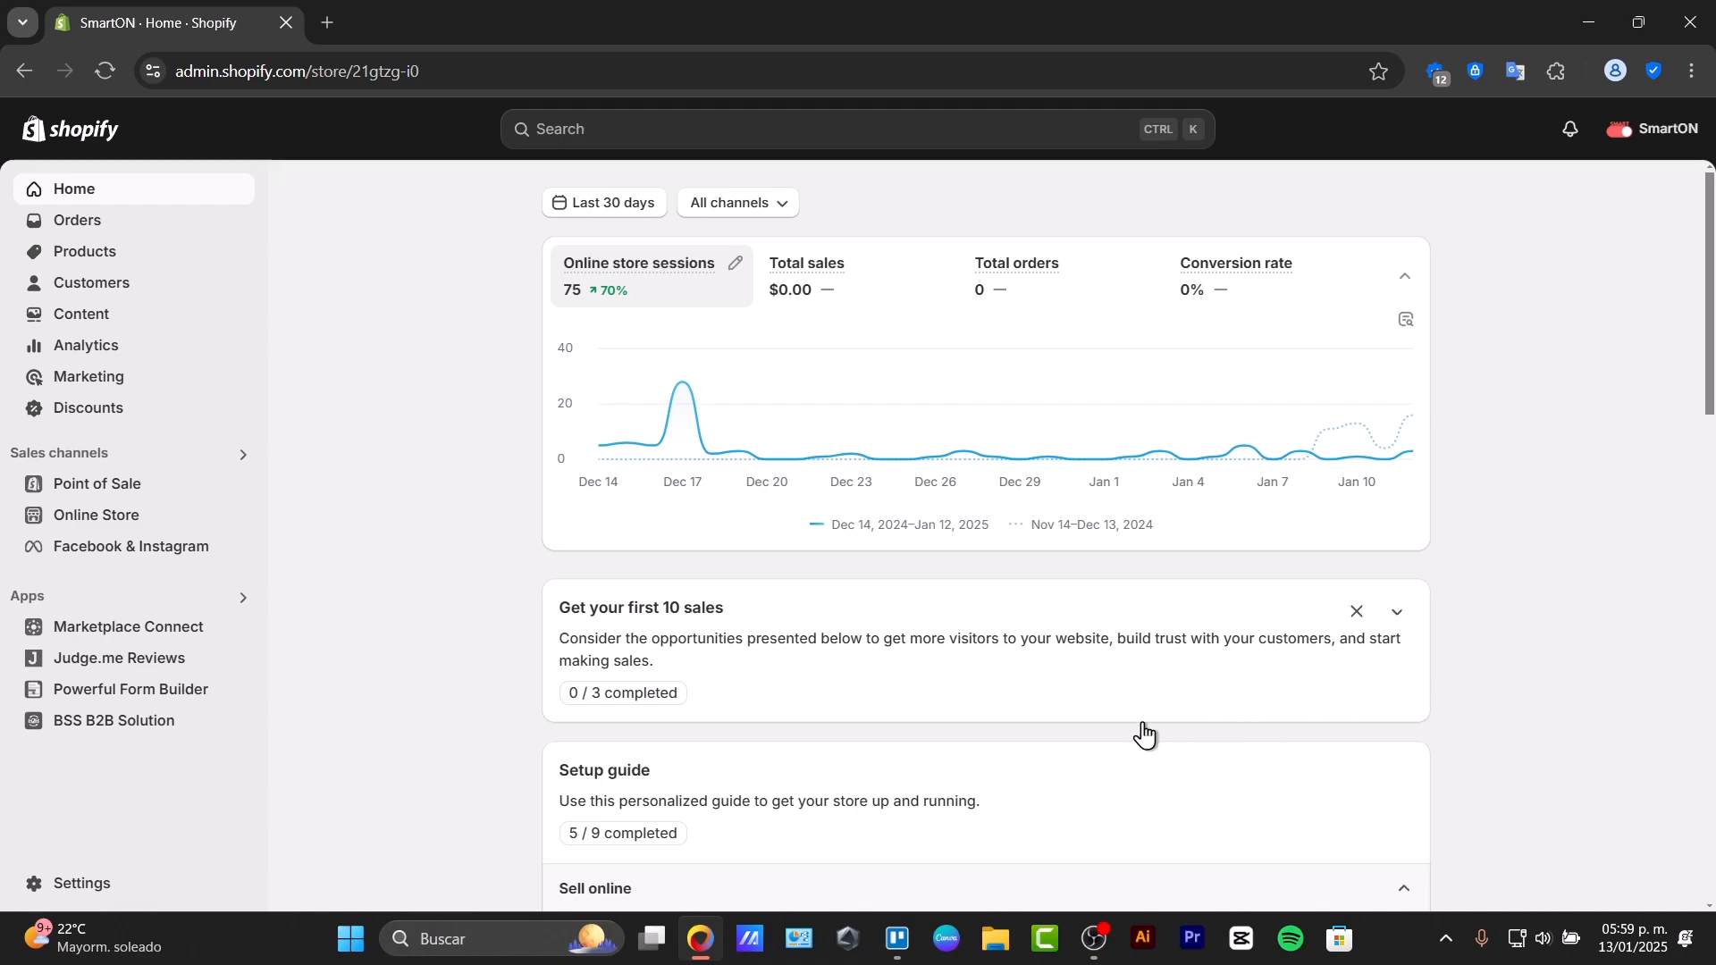
- Open the store's payment settings and go to the management page of the Stripe provider
left_click(81, 883)
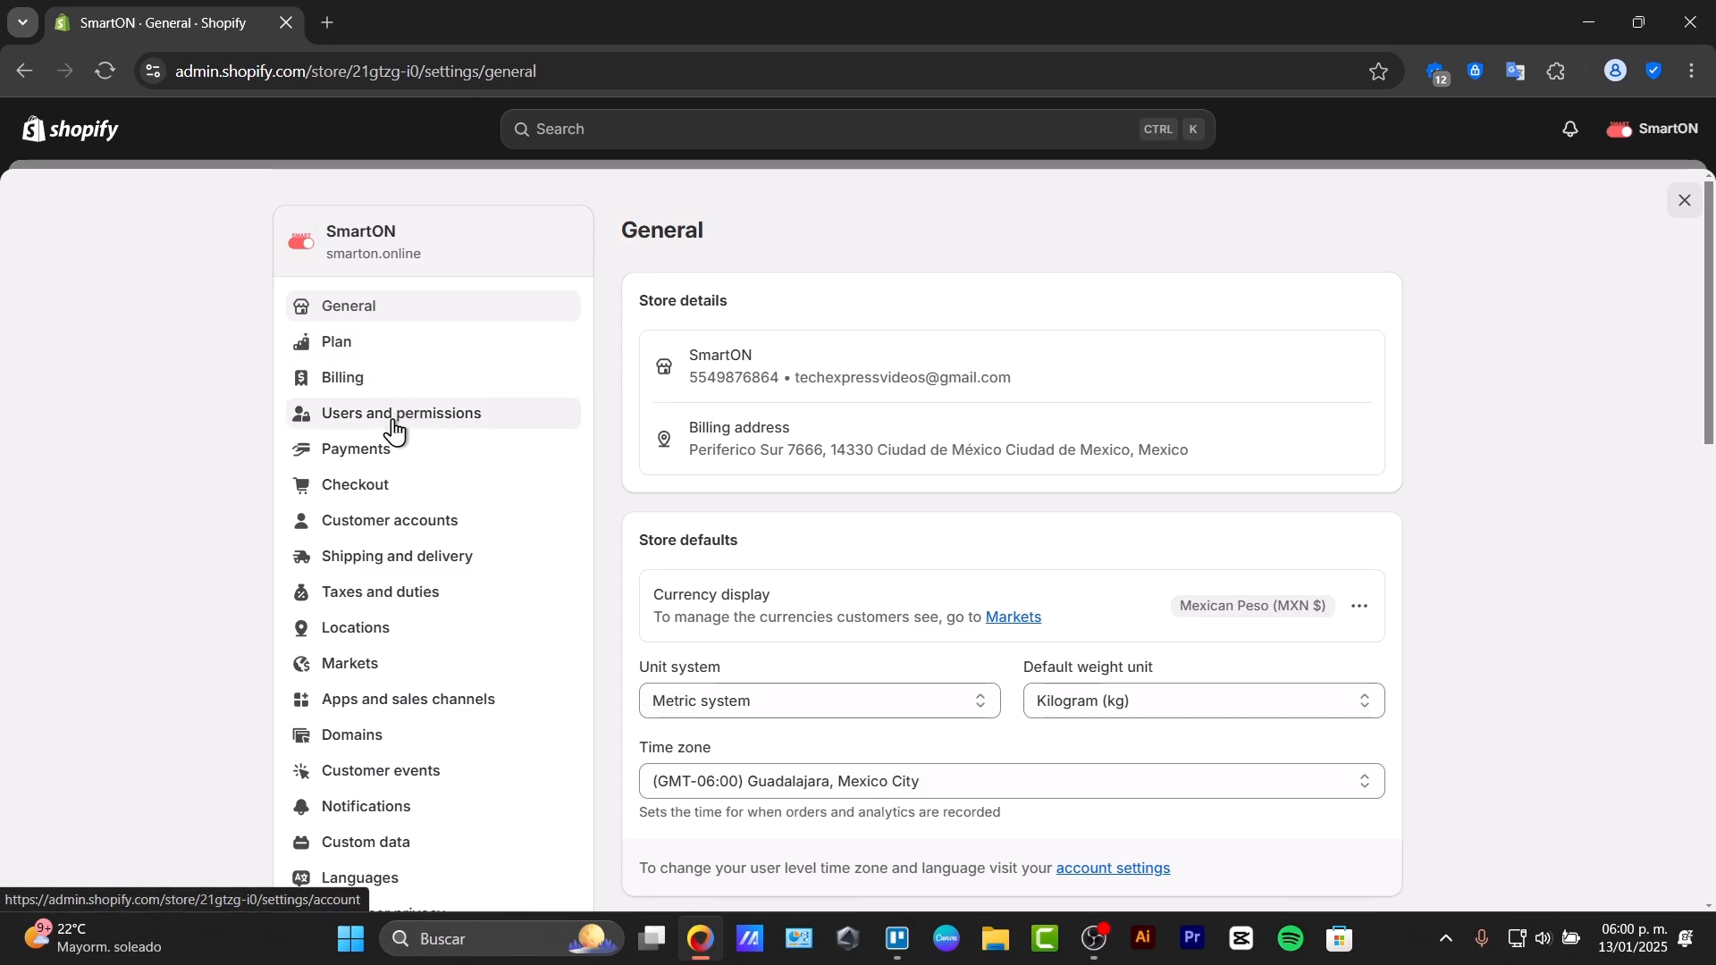
left_click(383, 454)
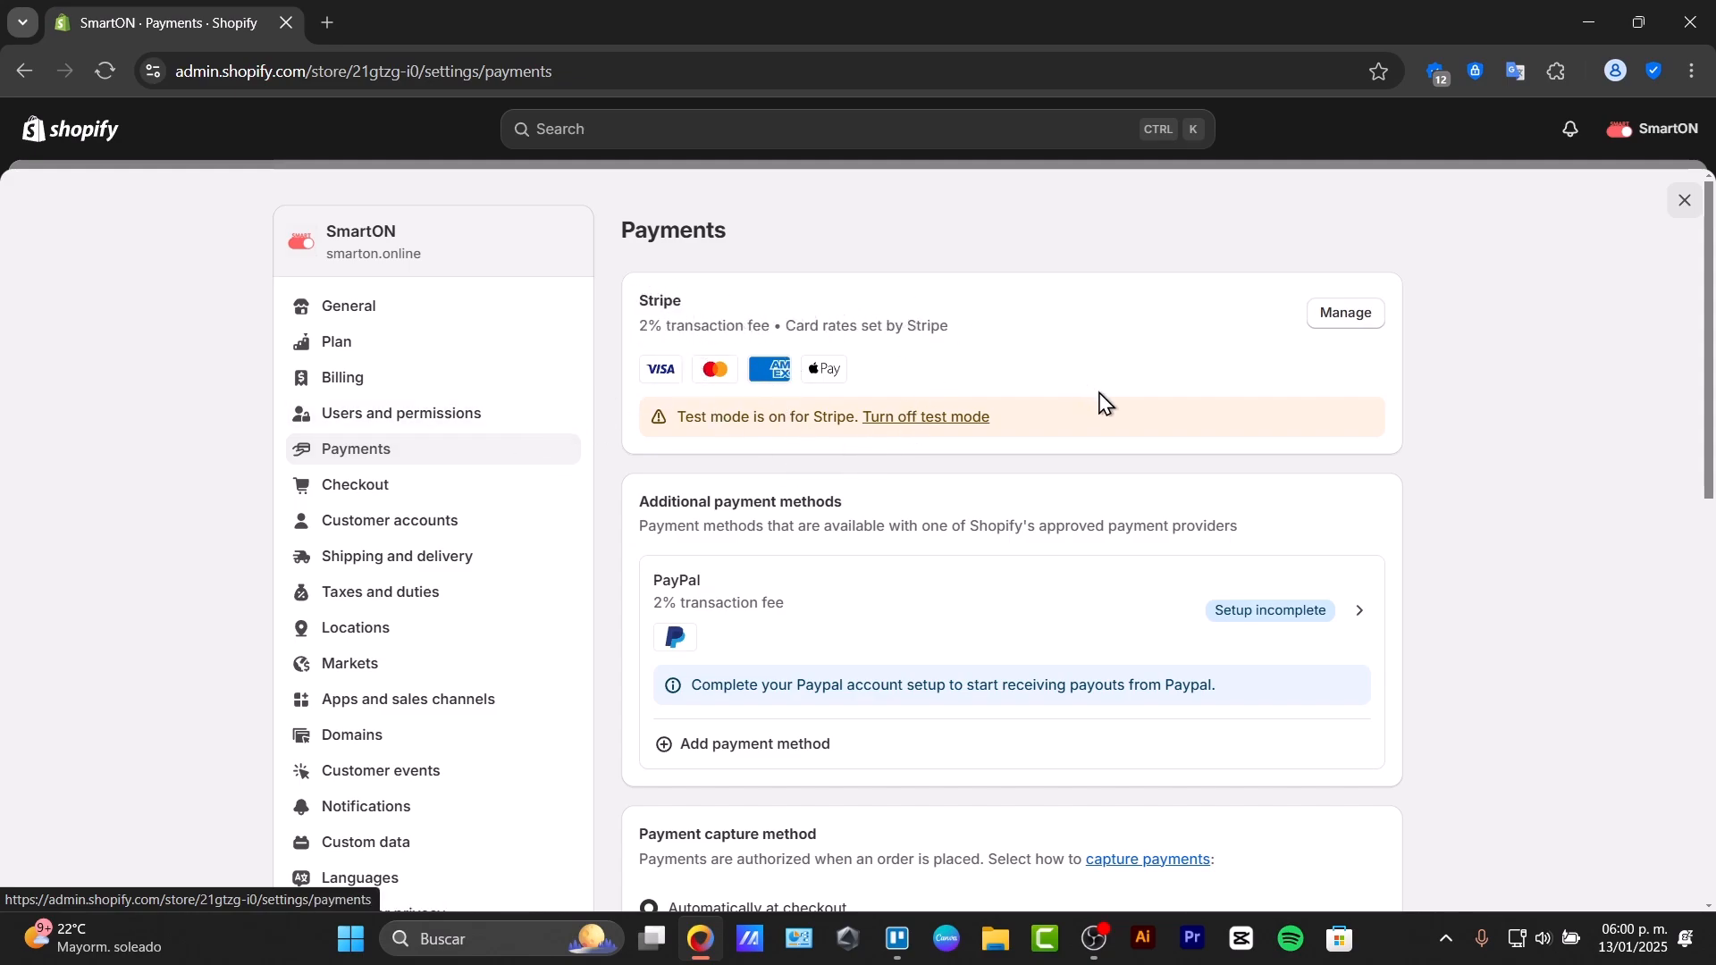
left_click(1338, 322)
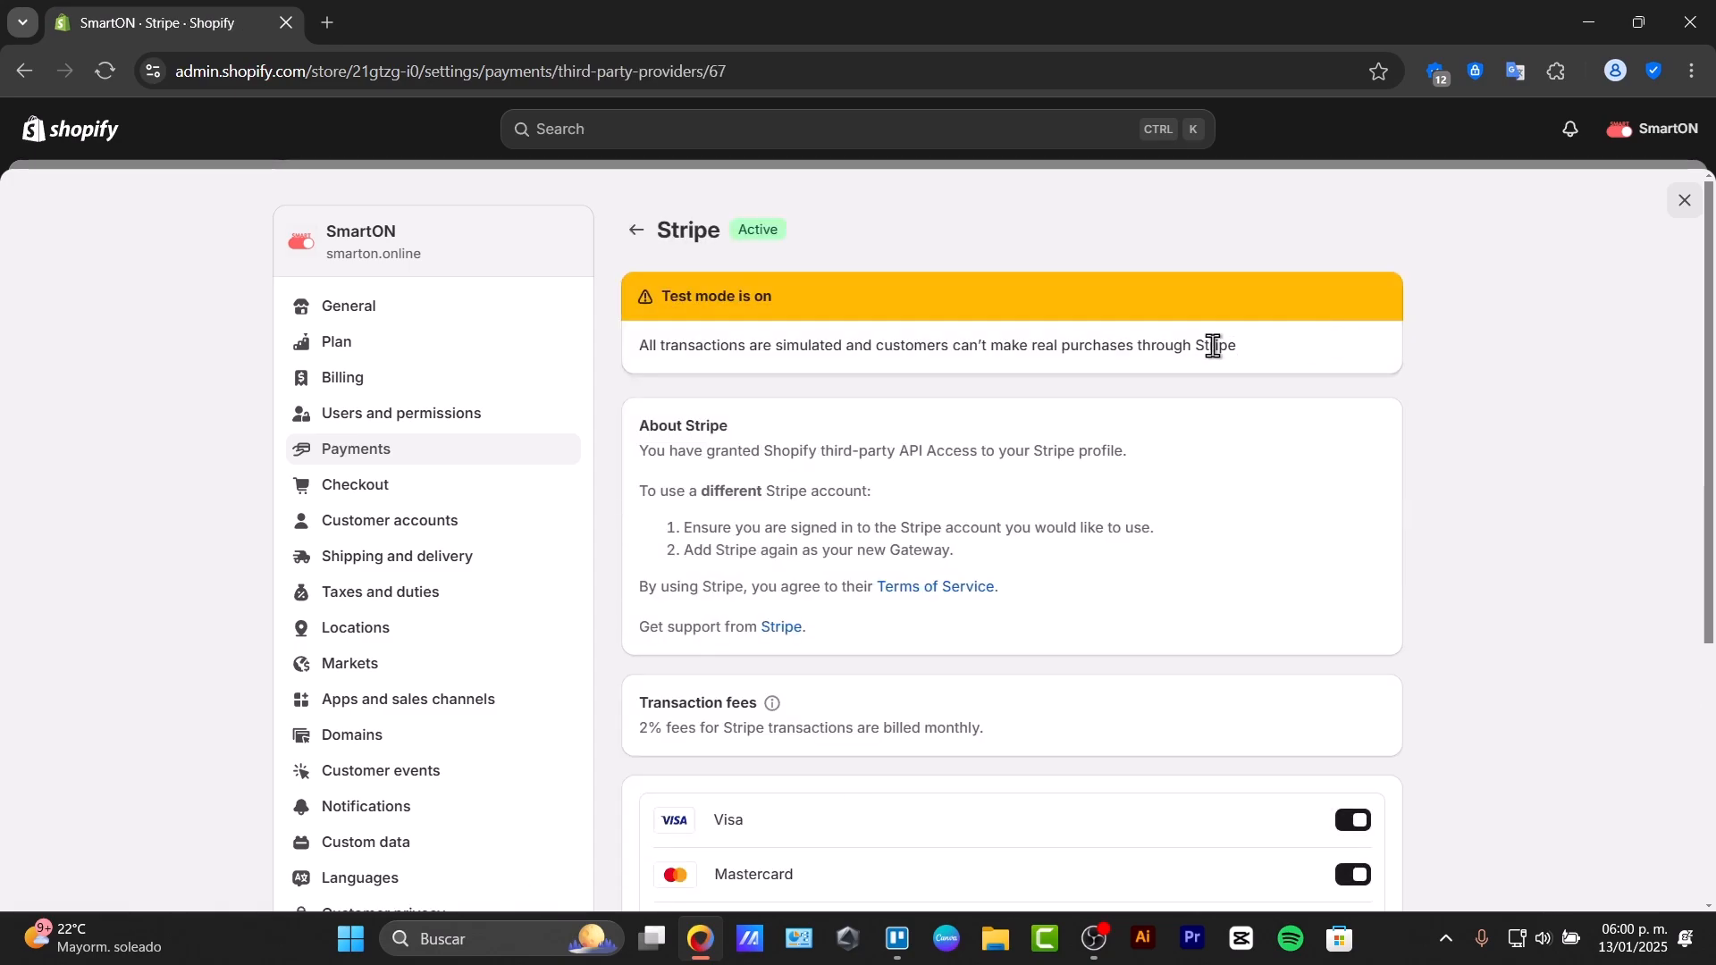
- Start changing the Stripe provider, view the Mercado Pago Tarjetas details, and return to the payment settings
scroll(945, 534, "down", 5)
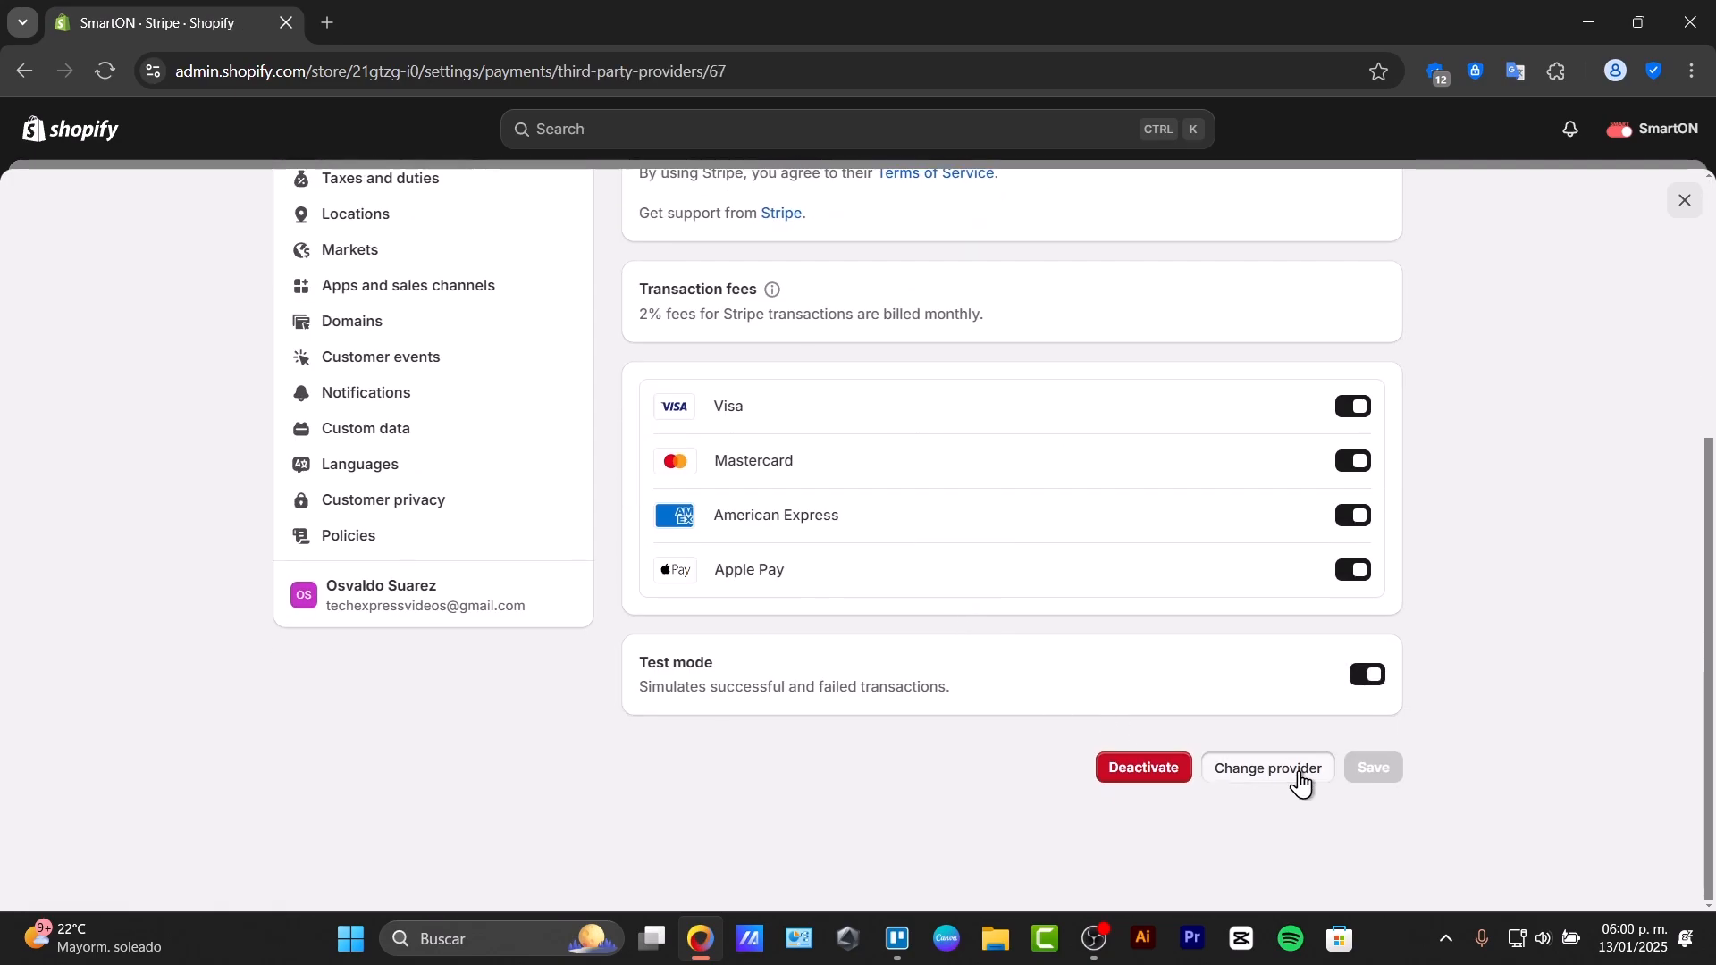
left_click(1268, 766)
left_click(1162, 577)
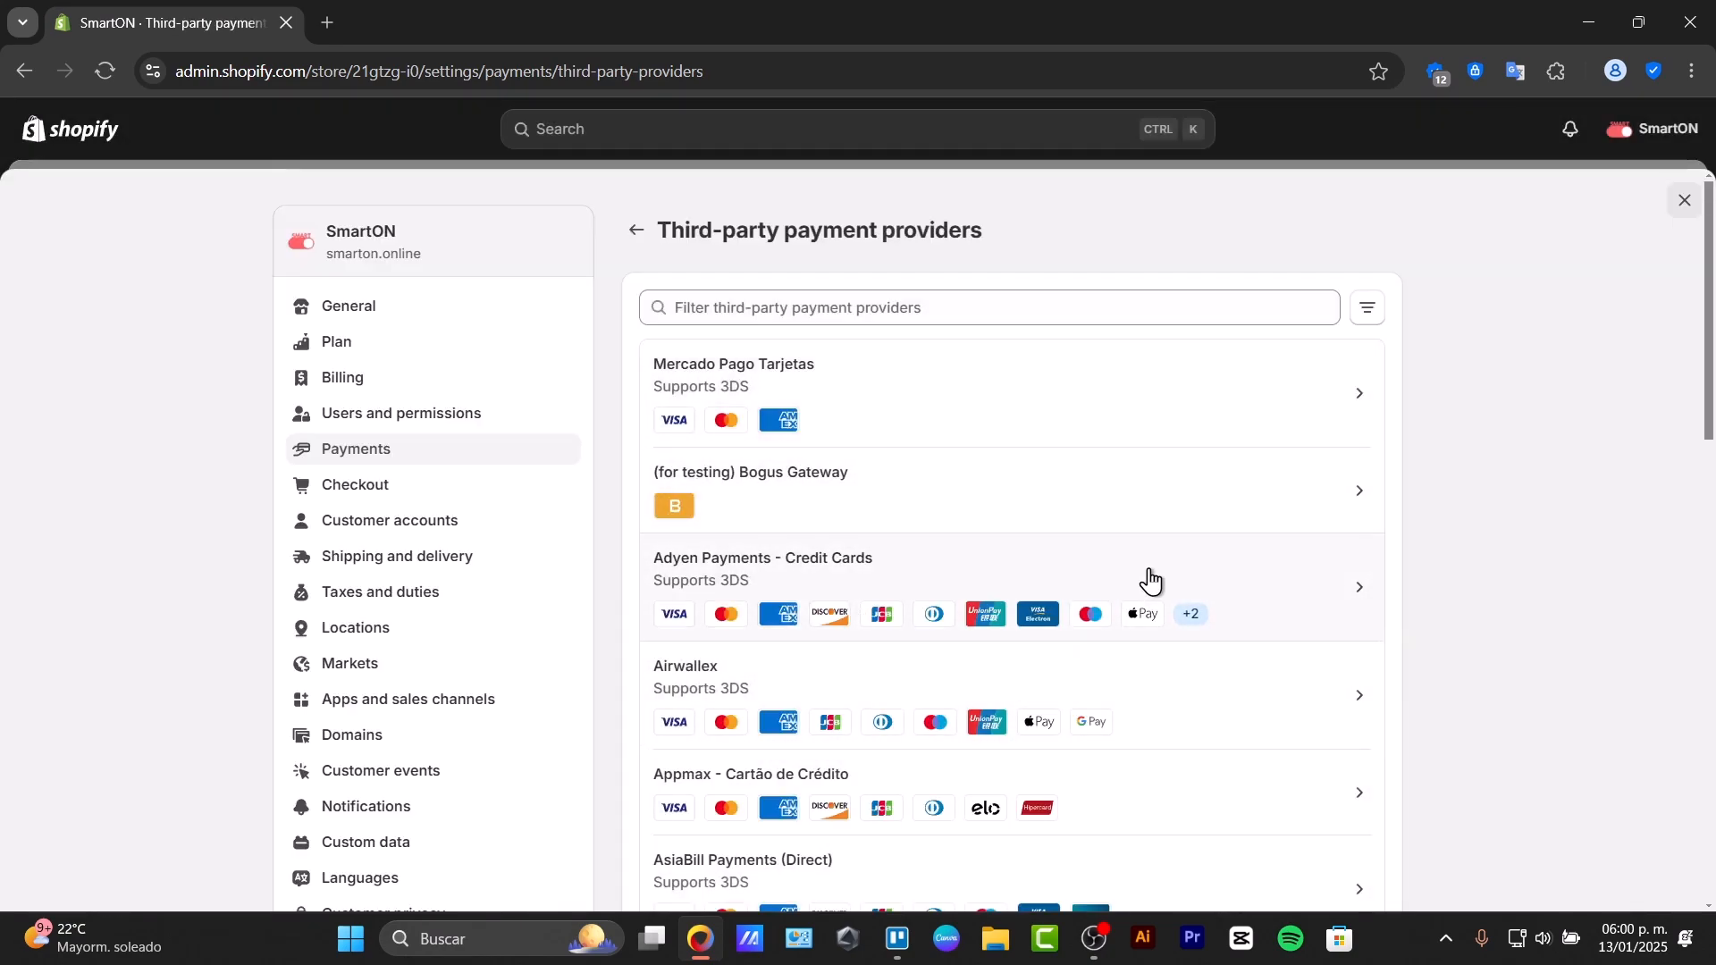
left_click(882, 409)
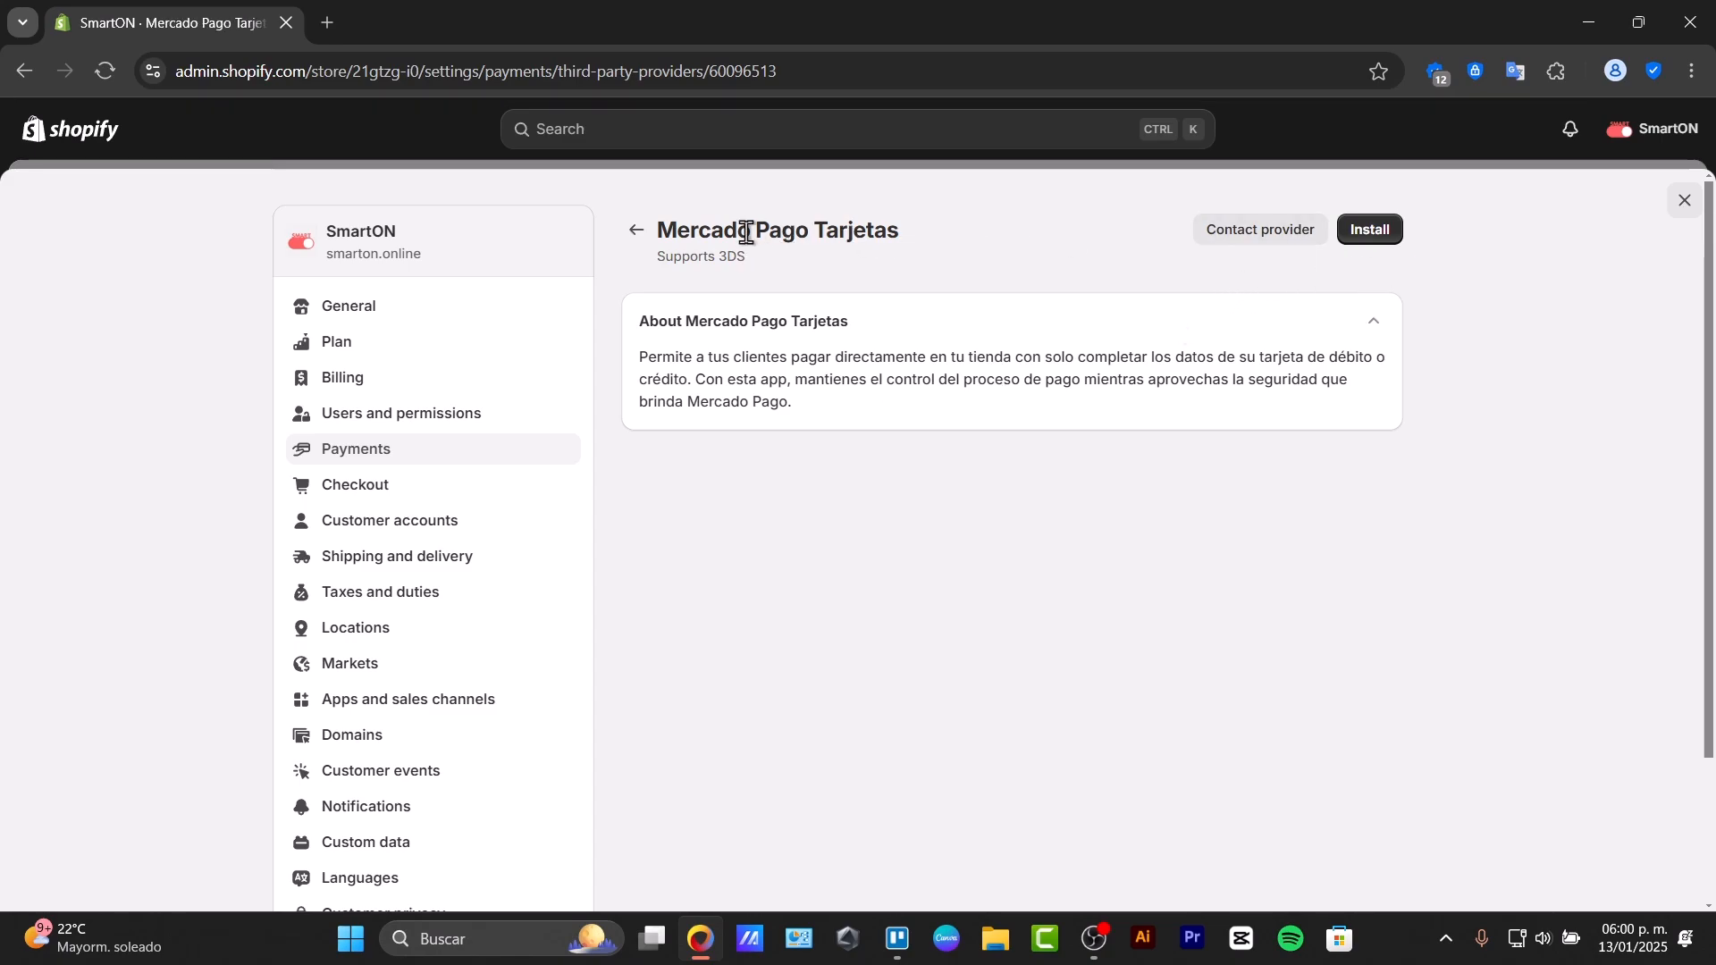
left_click(636, 230)
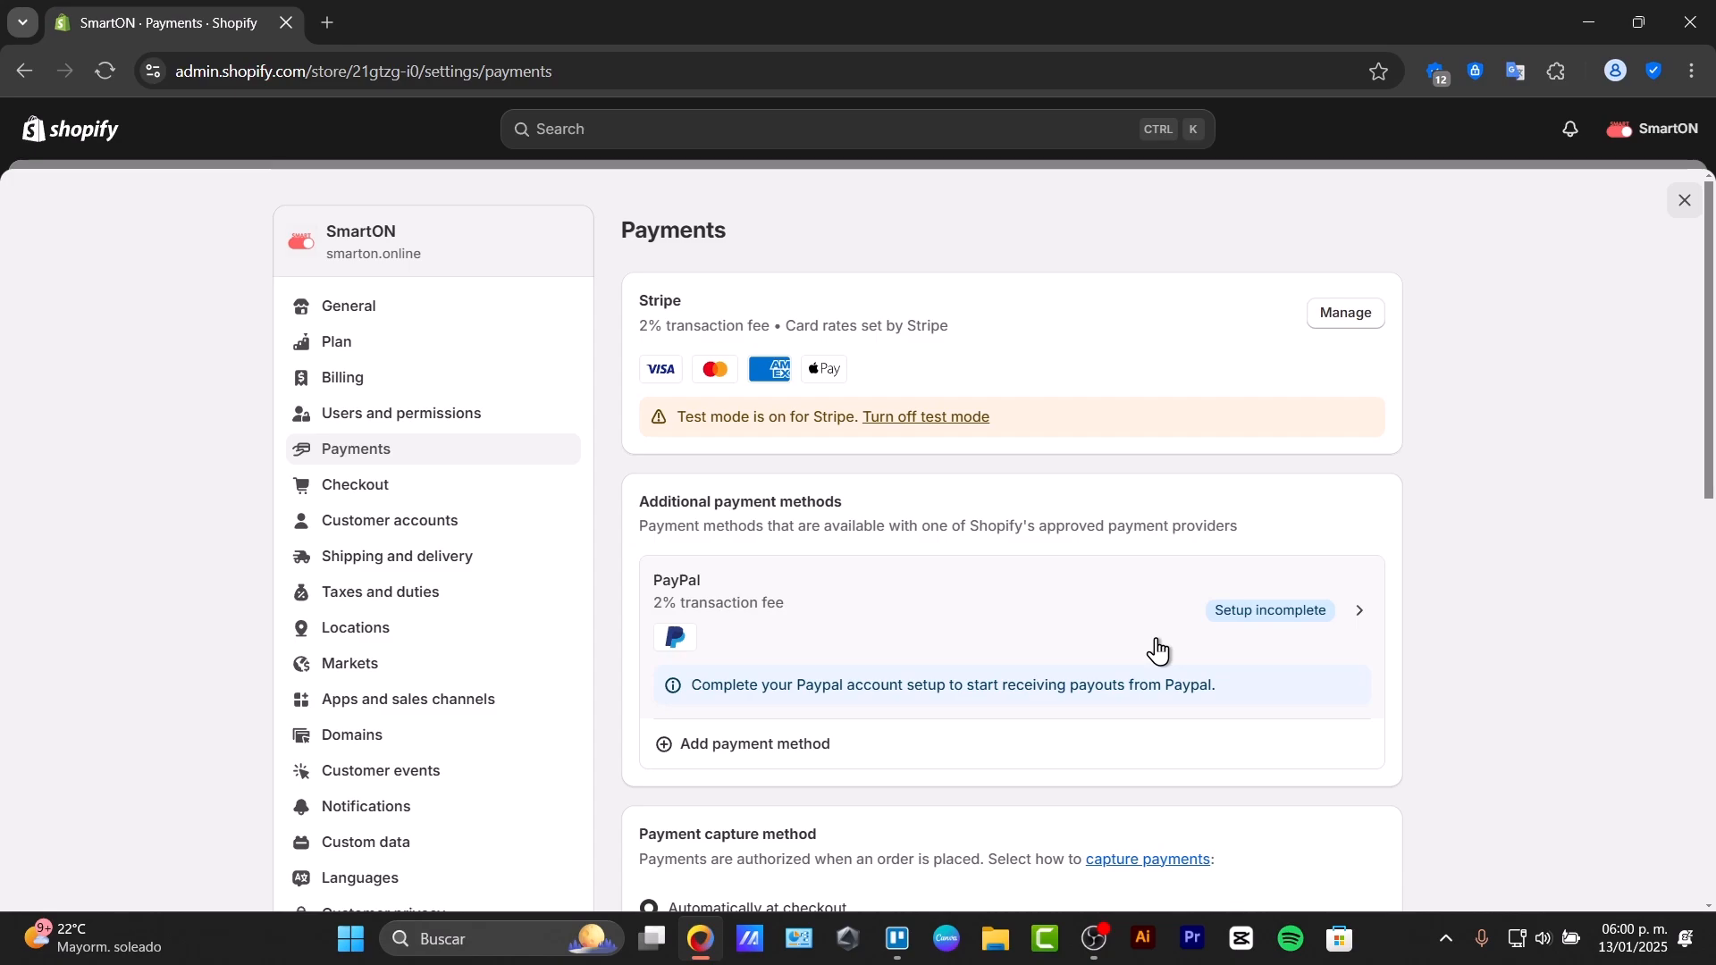
- Review the Stripe provider details and the PayPal Express Checkout setup, returning to the payment settings
left_click(1359, 312)
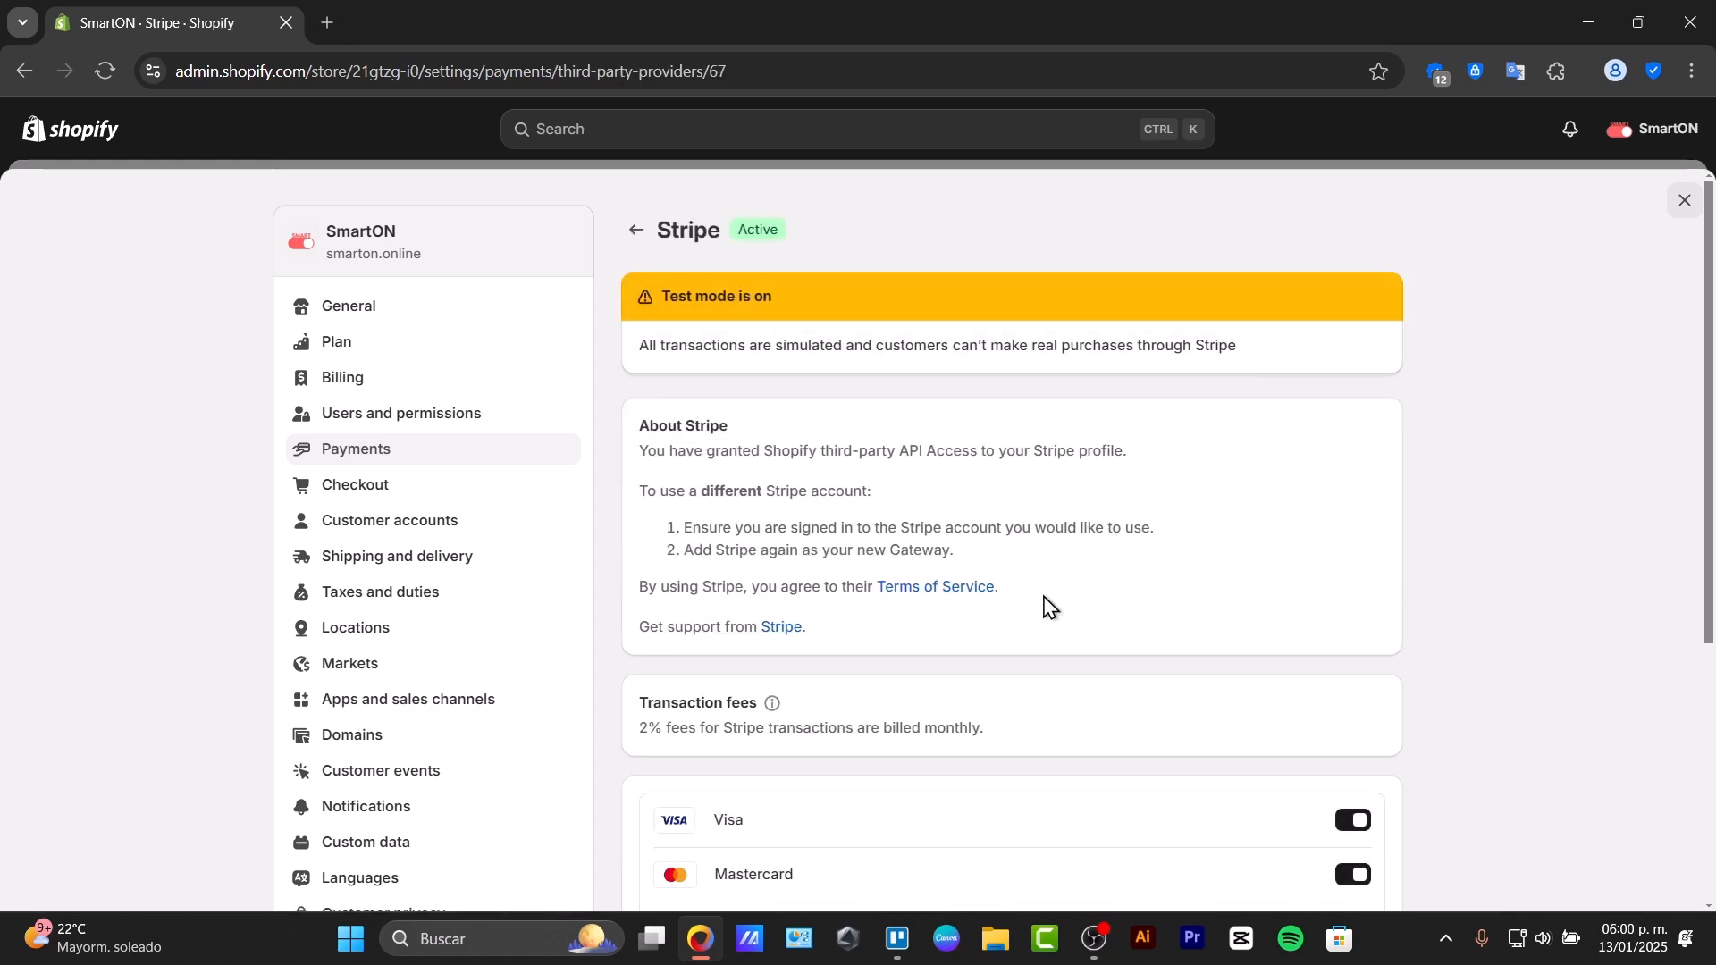
scroll(1050, 619, "down", 5)
scroll(1153, 715, "up", 5)
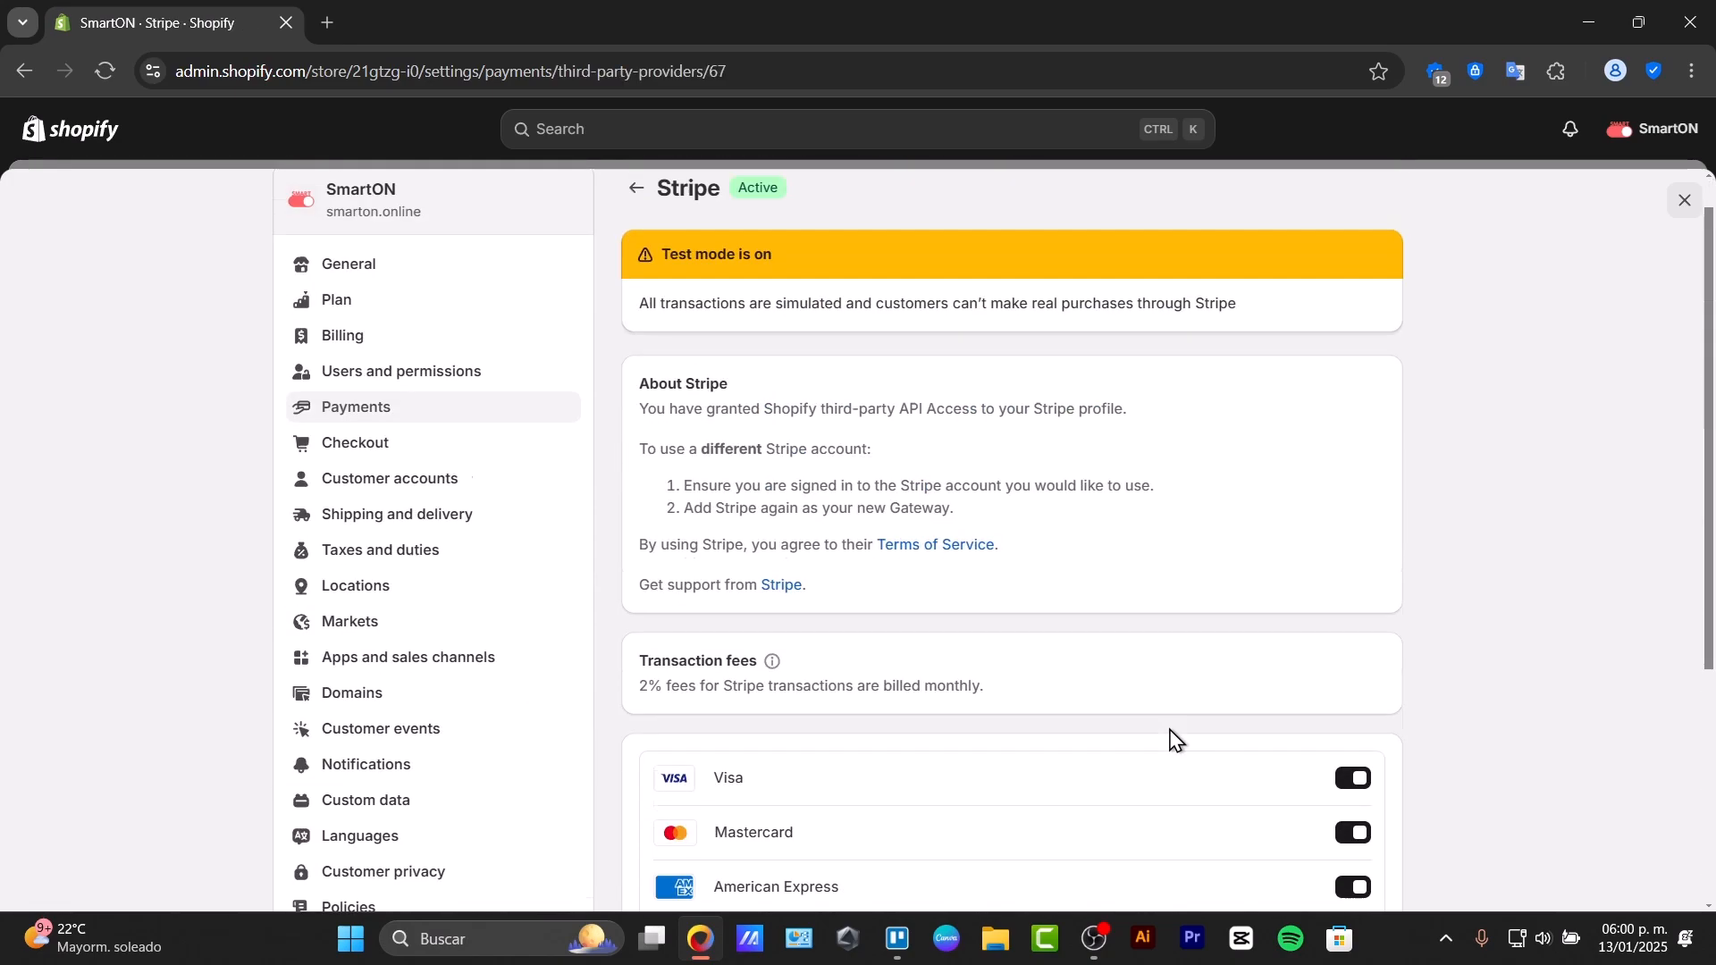
left_click(632, 234)
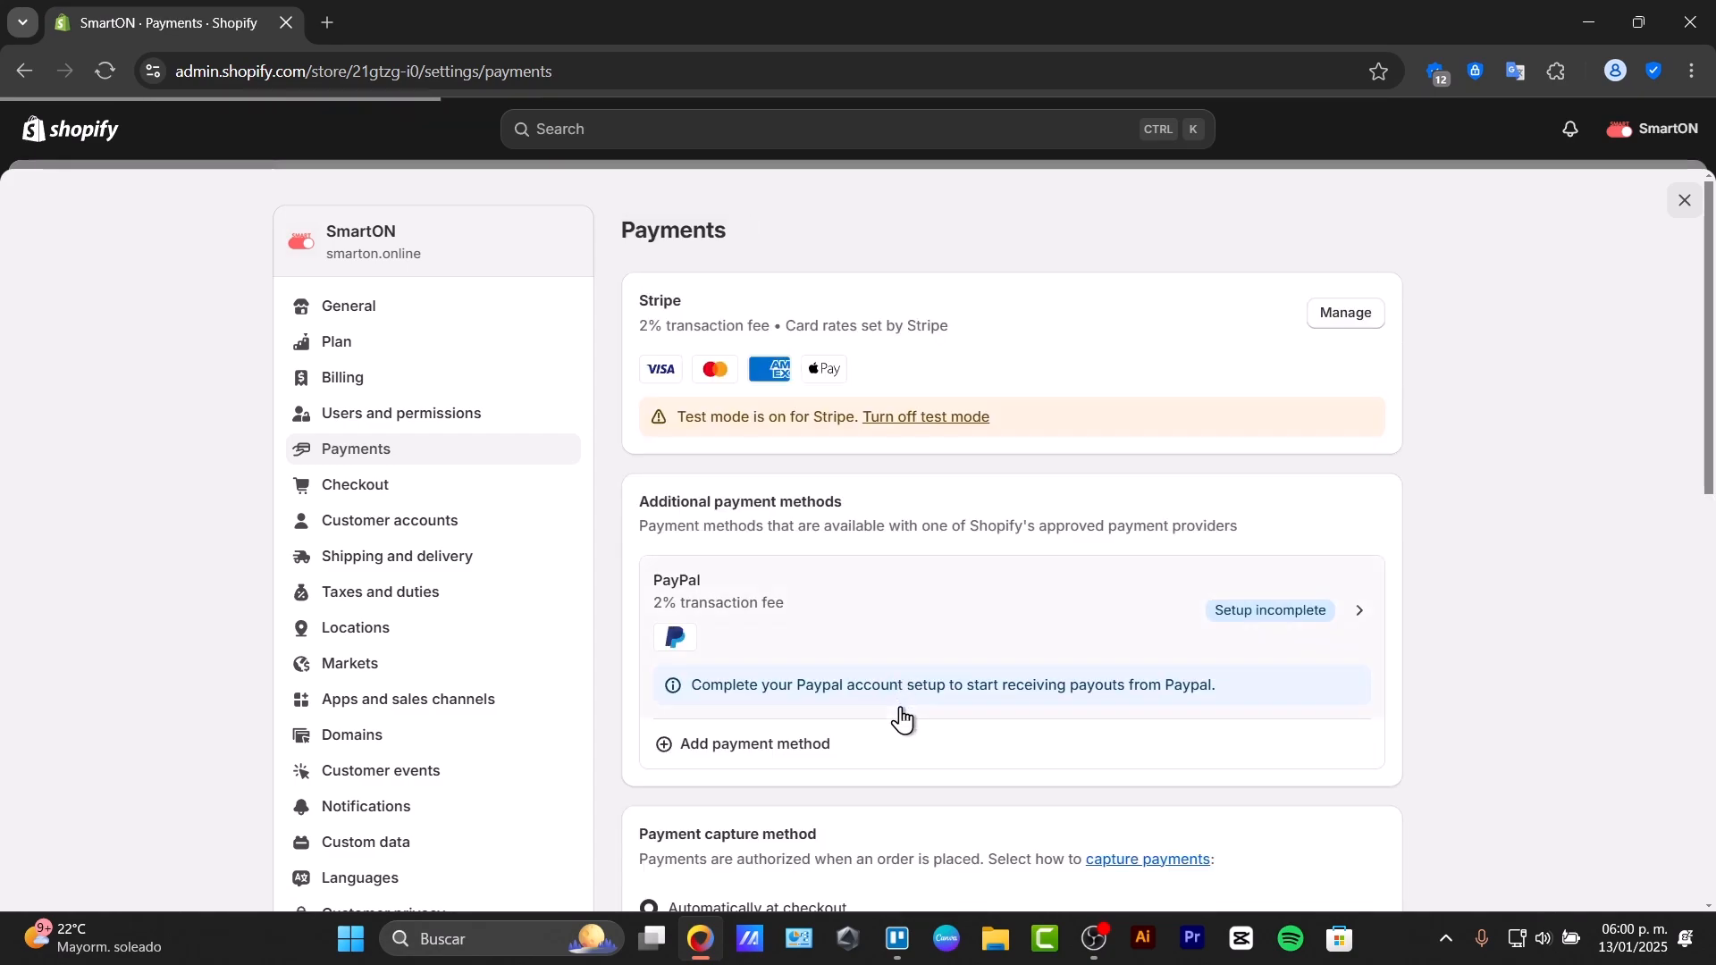
left_click(946, 645)
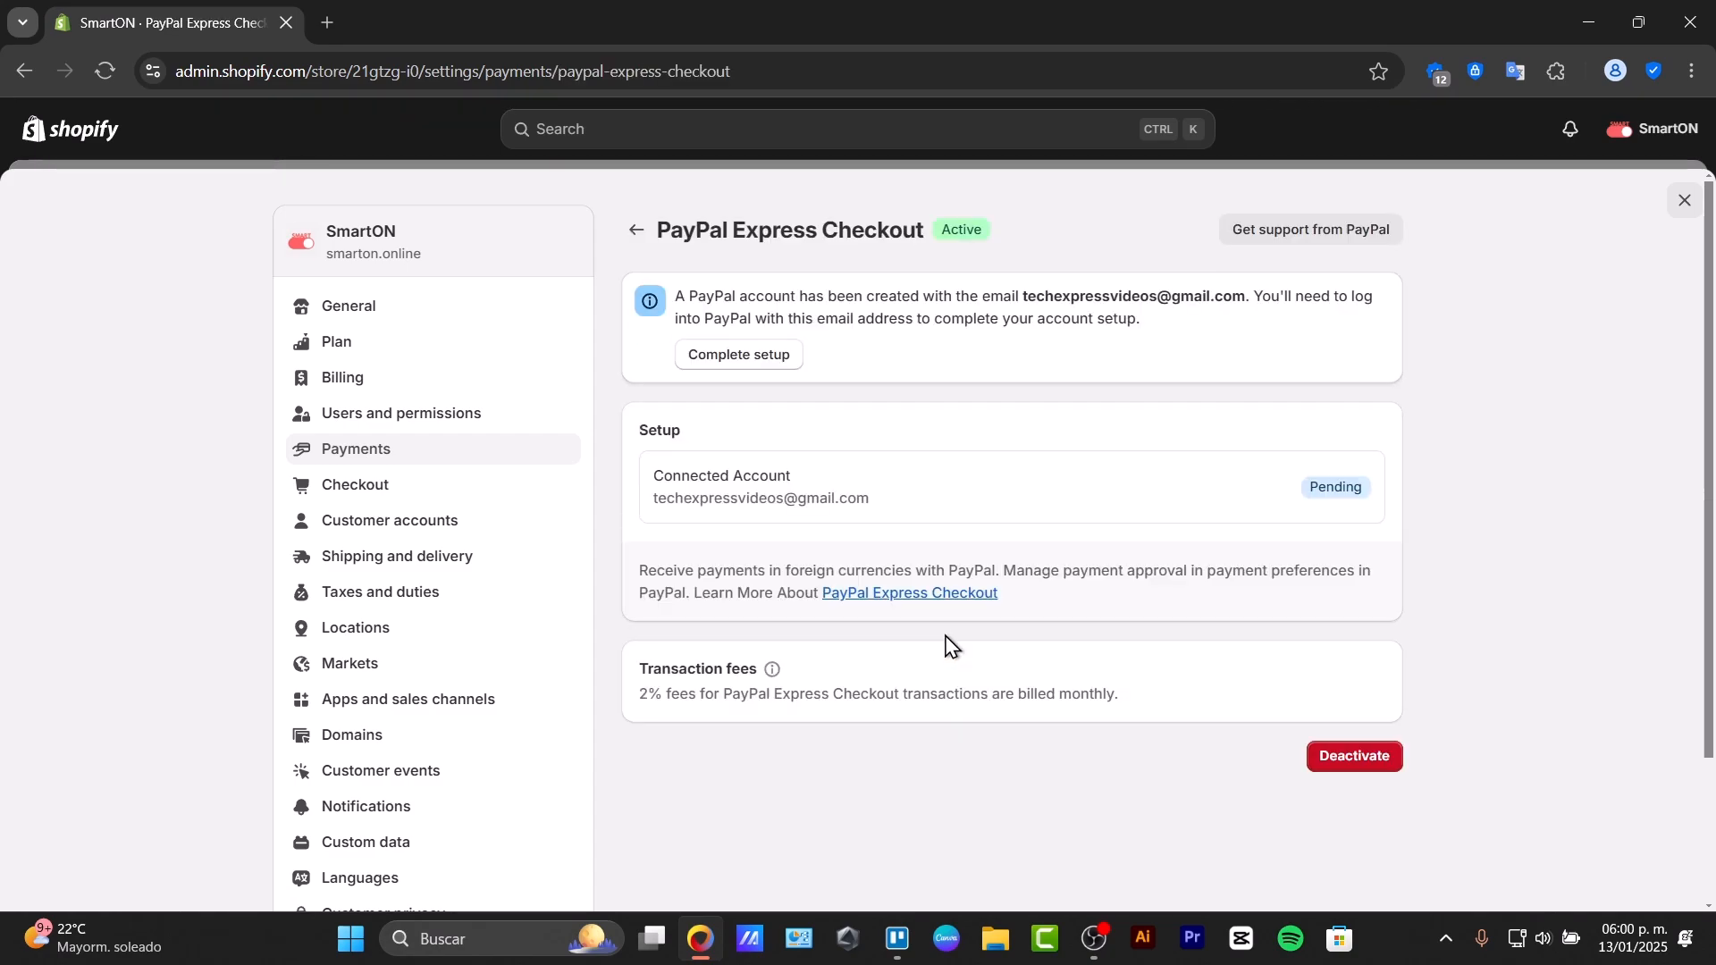
left_click(633, 234)
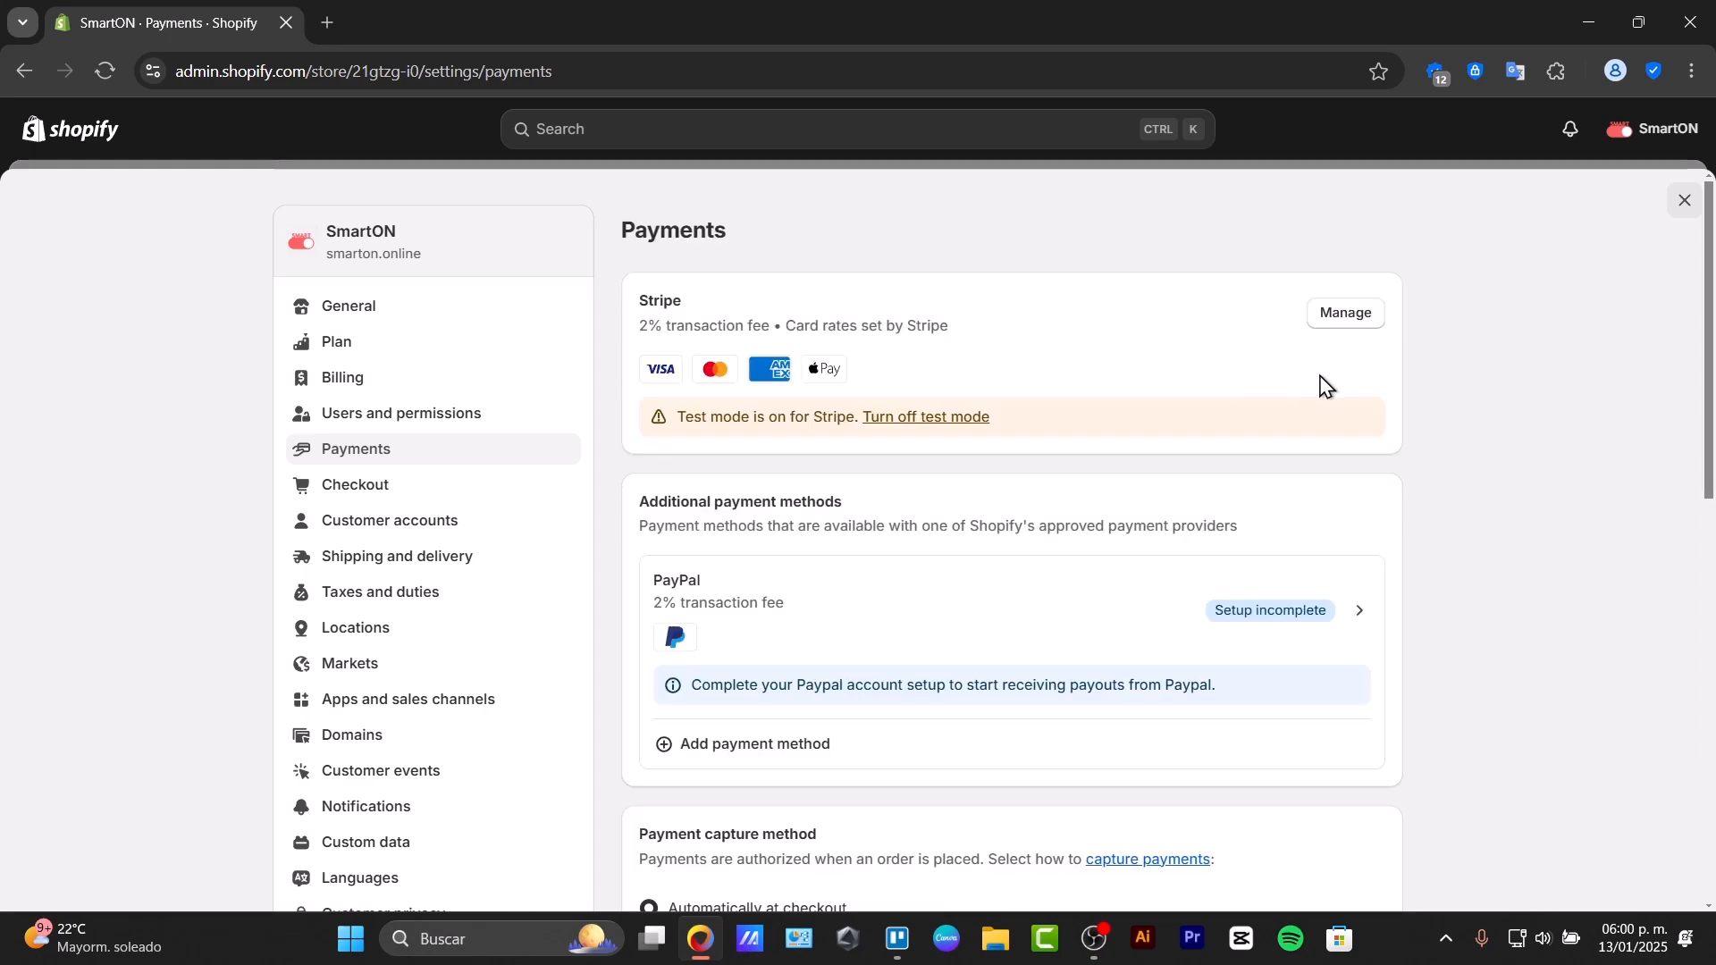
- Deactivate Stripe as the store's payment provider and confirm the deactivation
left_click(1332, 314)
scroll(1233, 749, "down", 5)
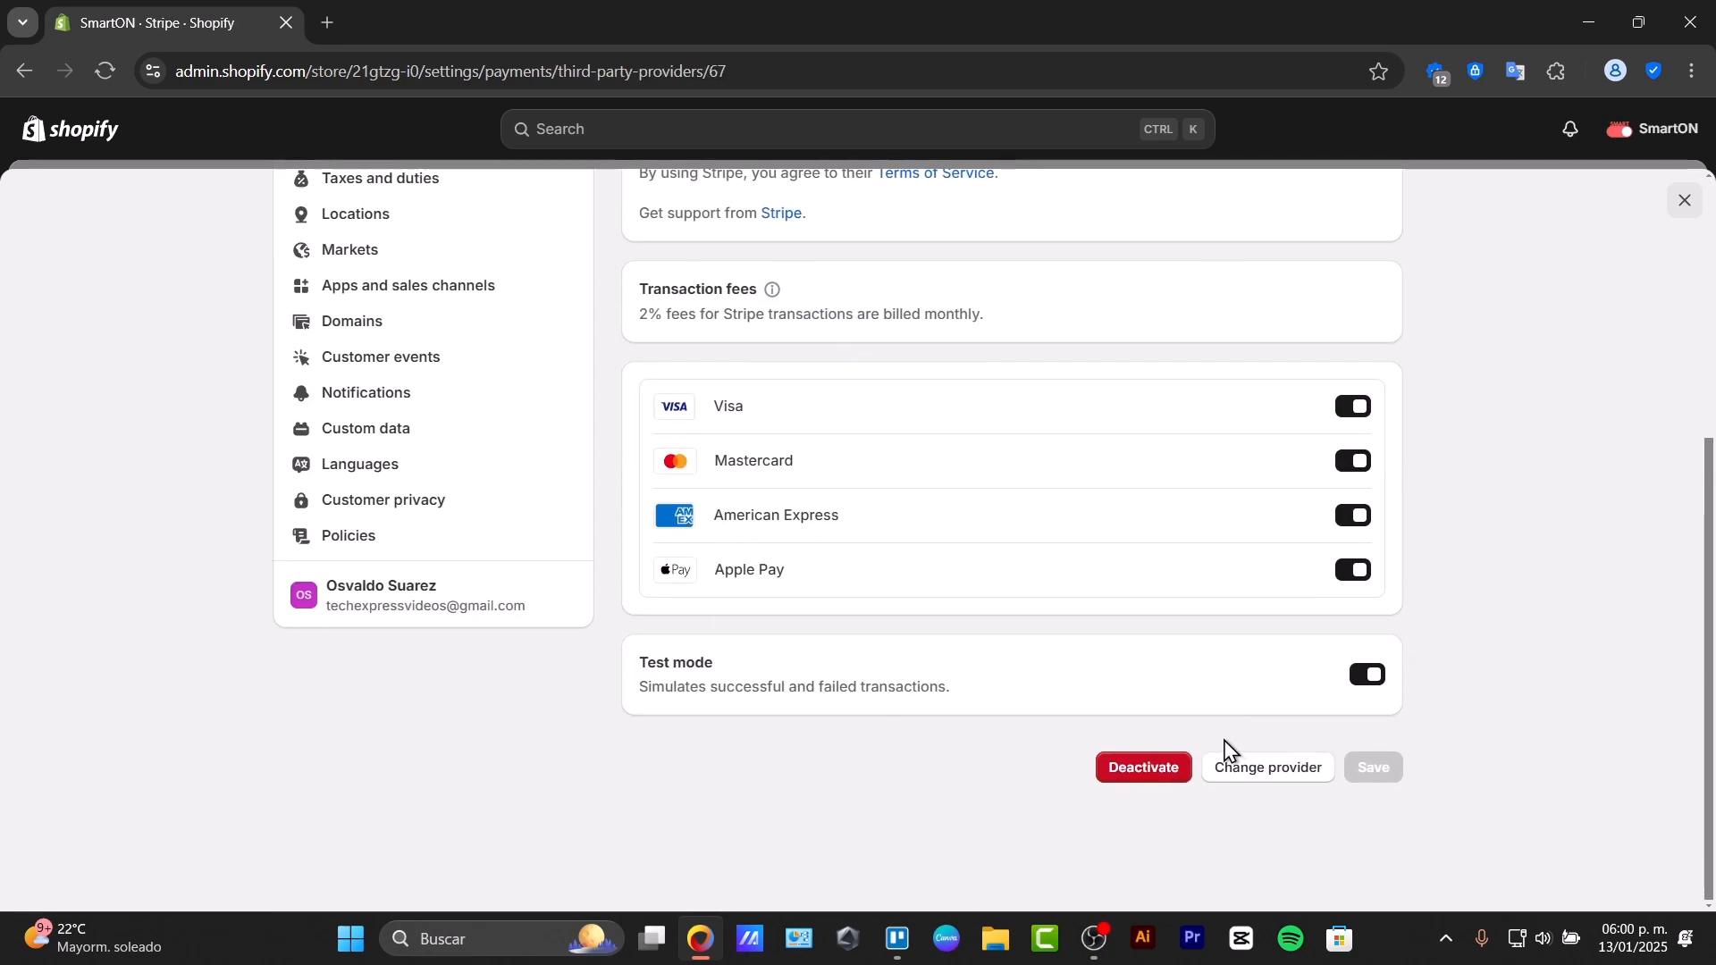
left_click(1155, 774)
left_click(1110, 569)
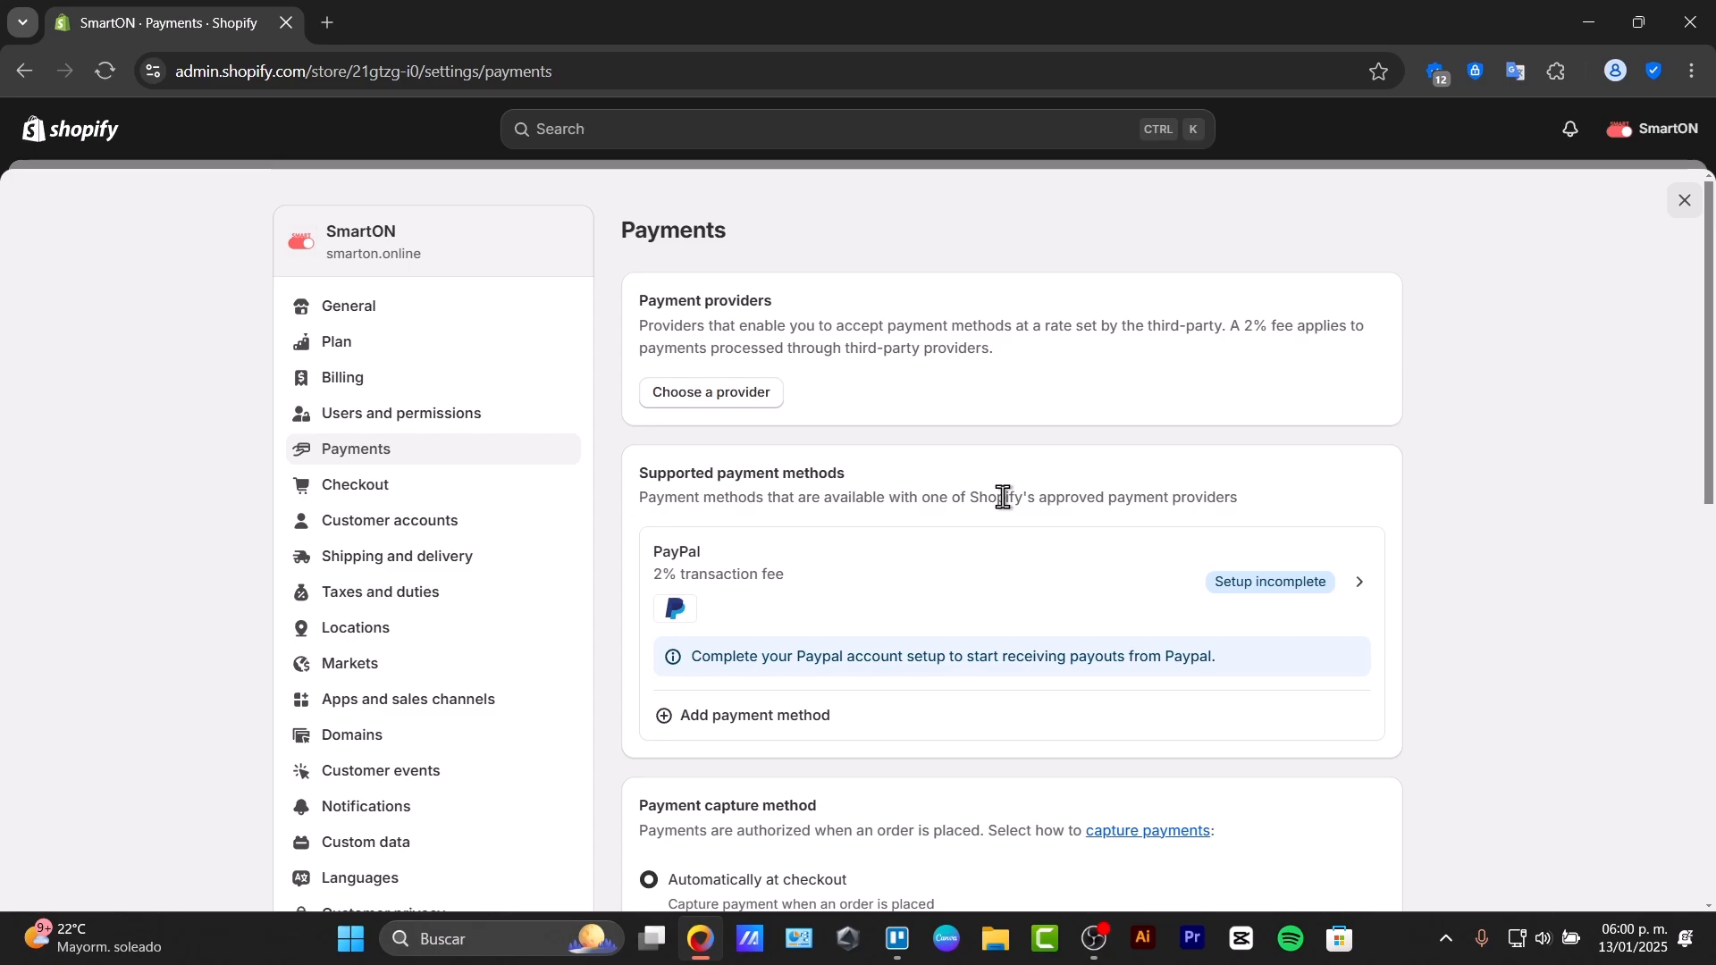
- Open the list of third-party payment providers and filter it by Visa, Mastercard and Apple Pay
left_click(736, 404)
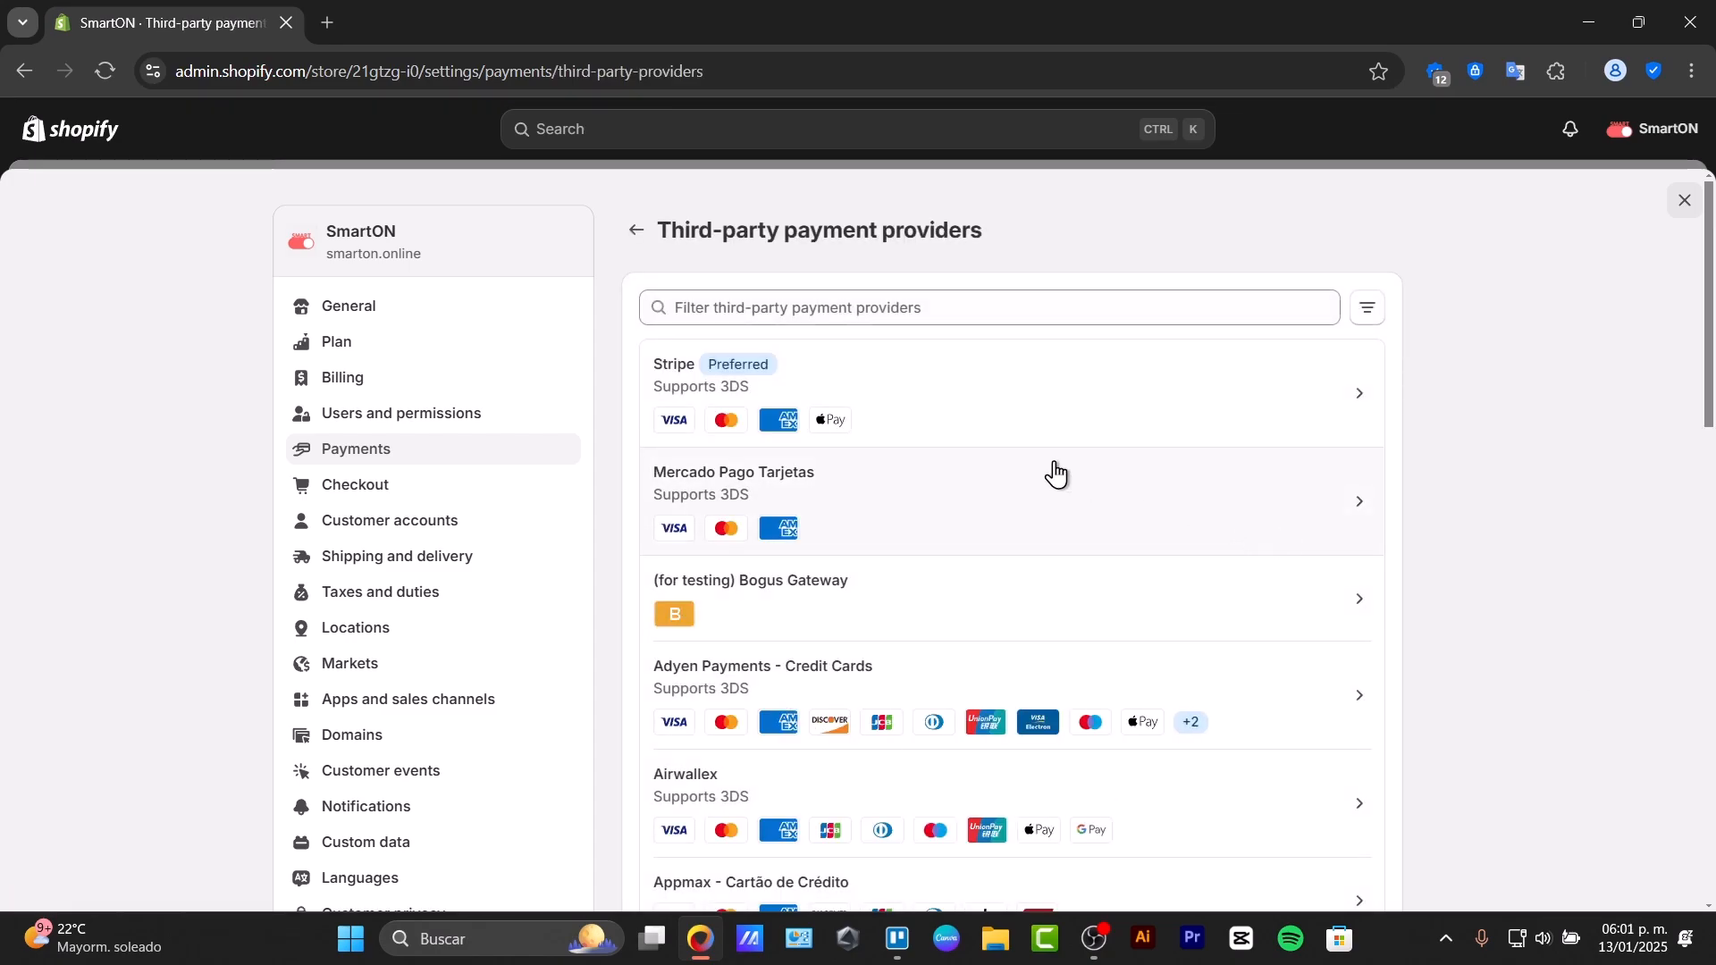
left_click(1370, 307)
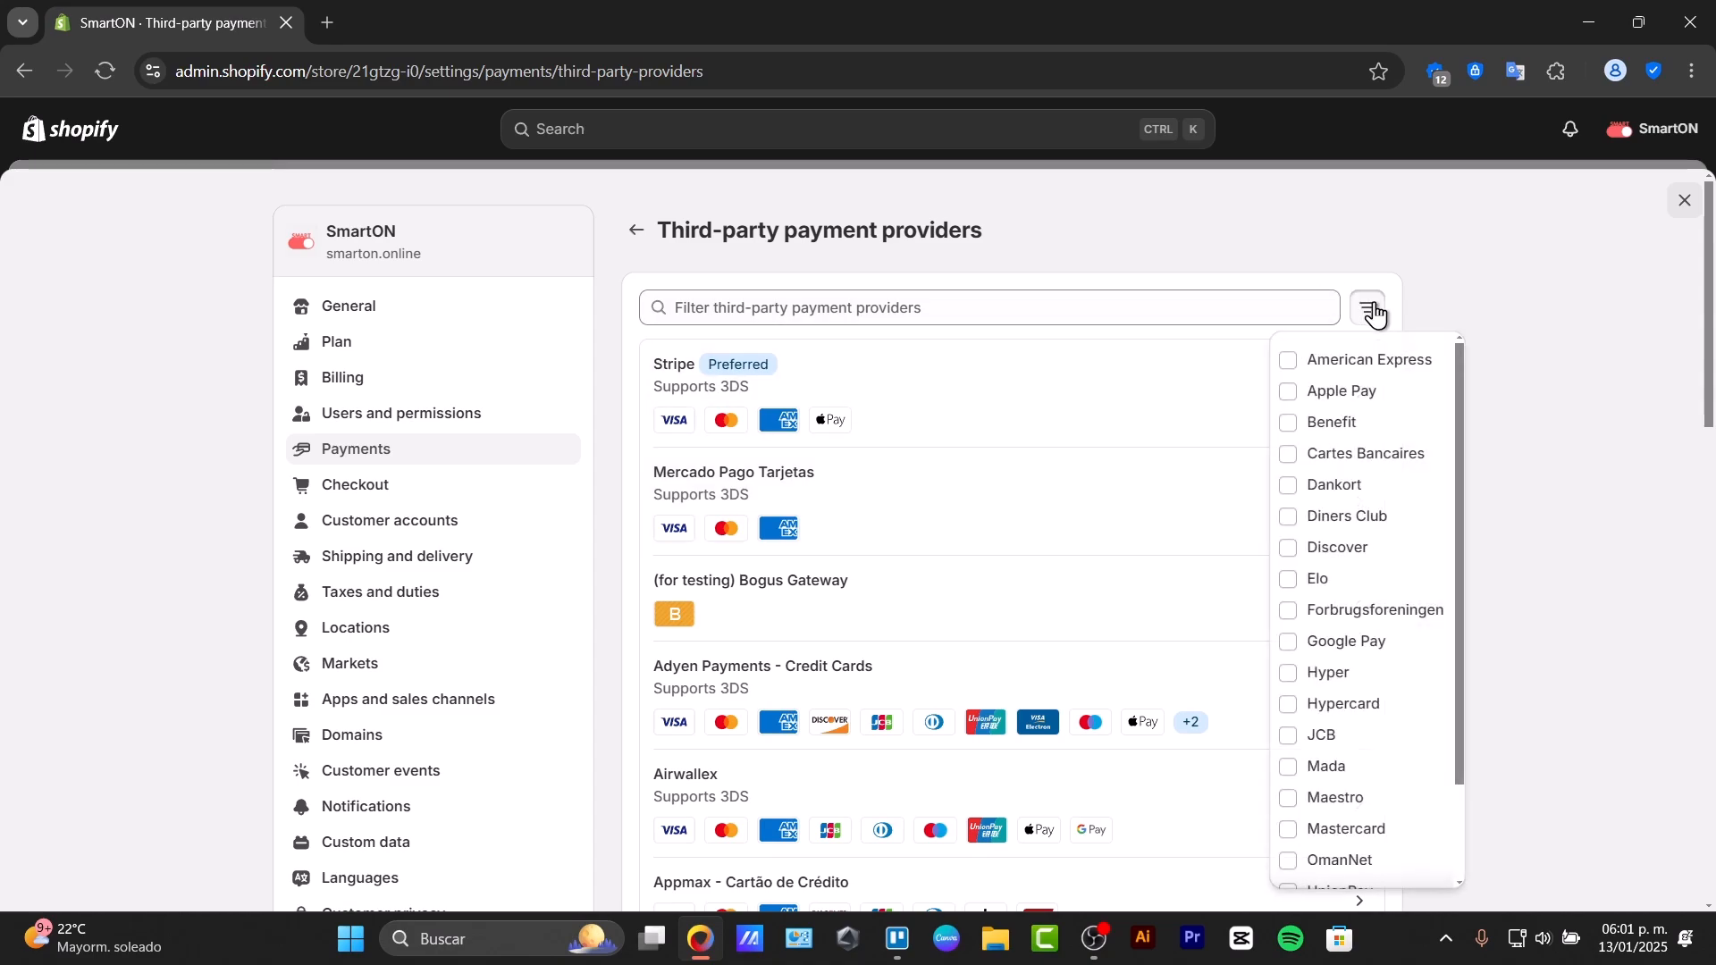
scroll(1359, 608, "down", 3)
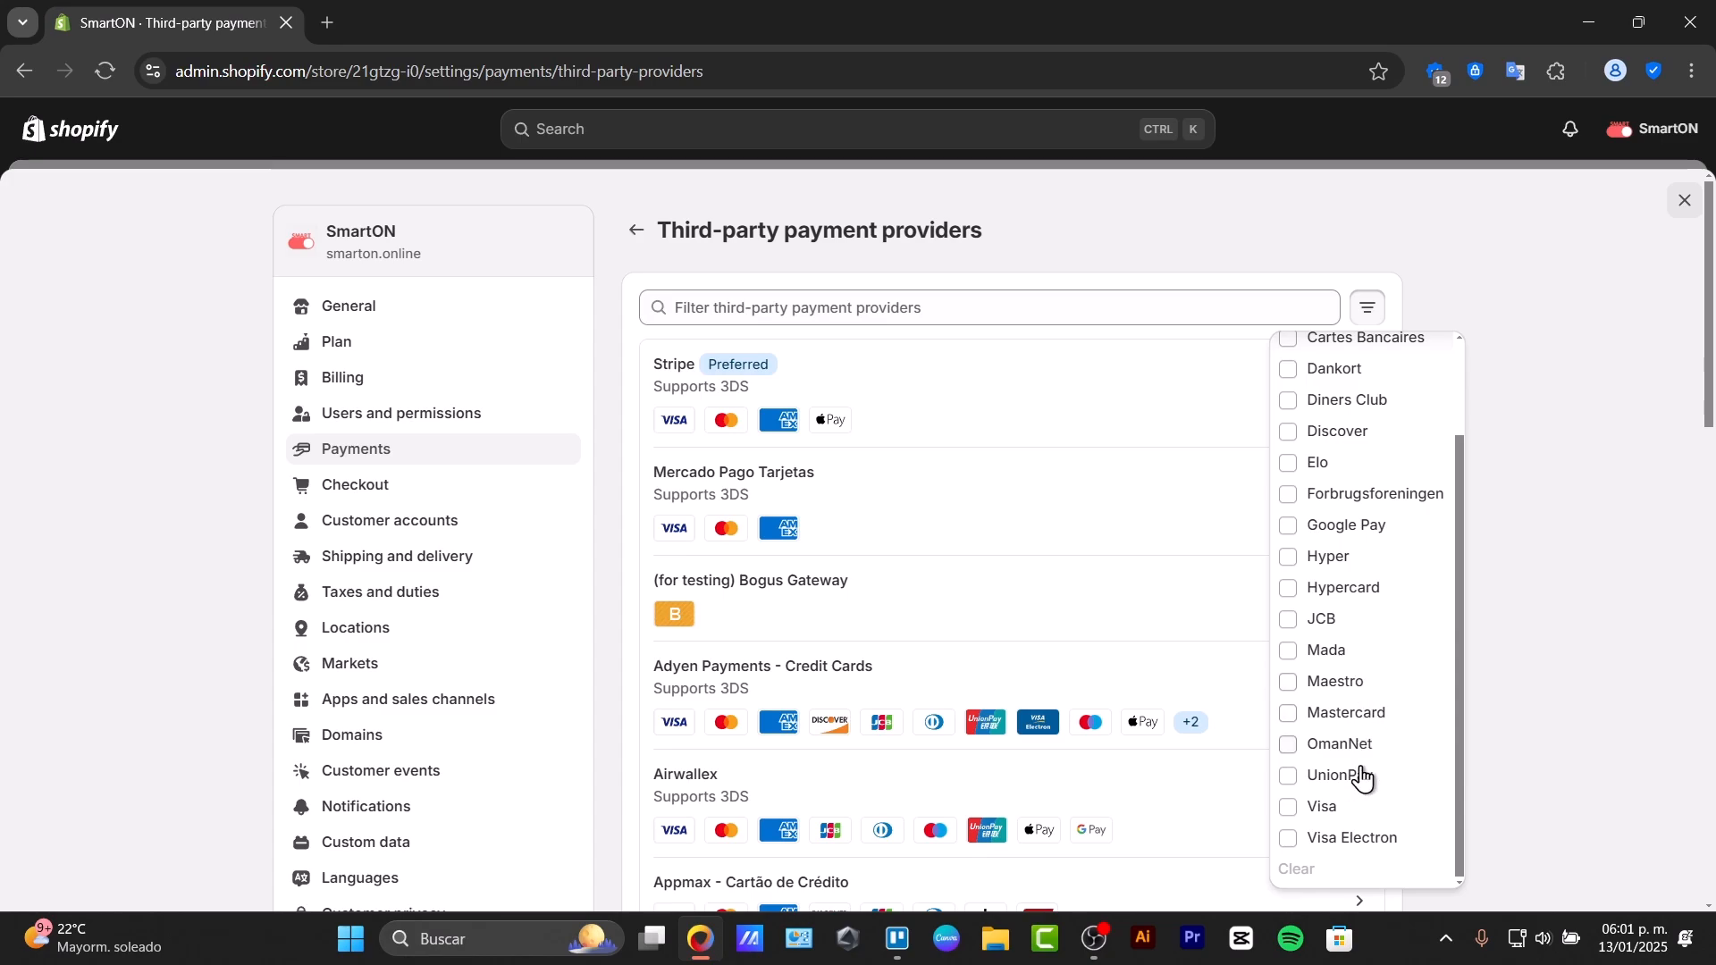
left_click(1331, 809)
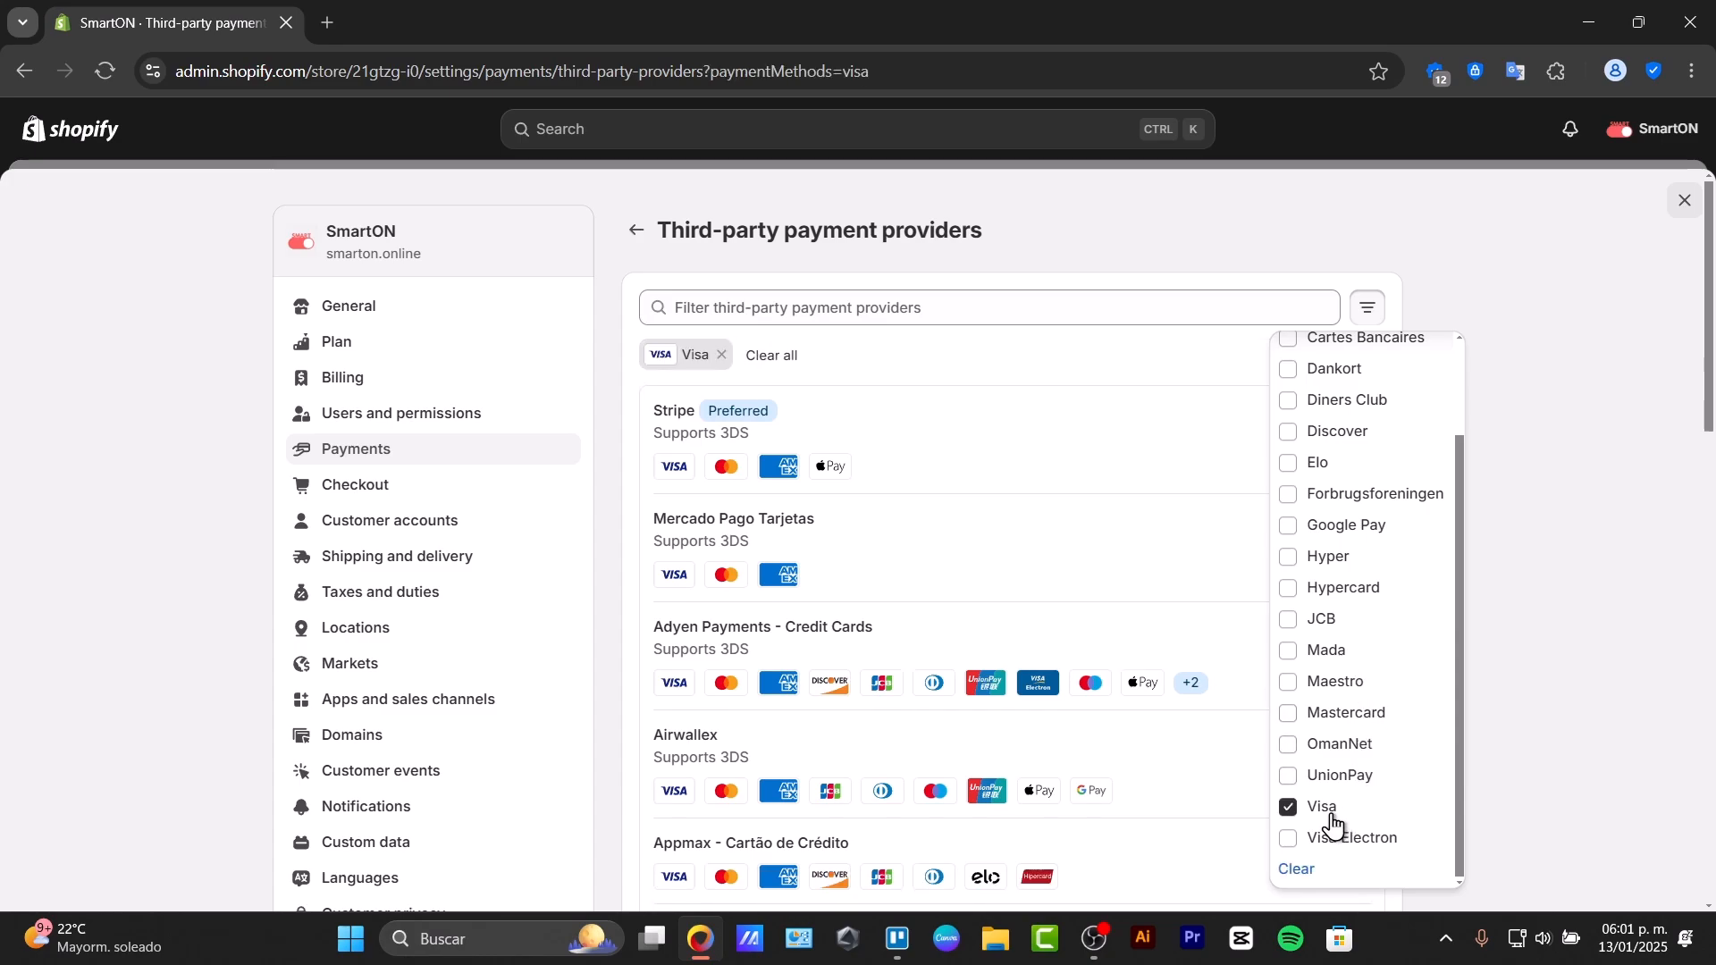
left_click(1322, 715)
scroll(1329, 737, "up", 2)
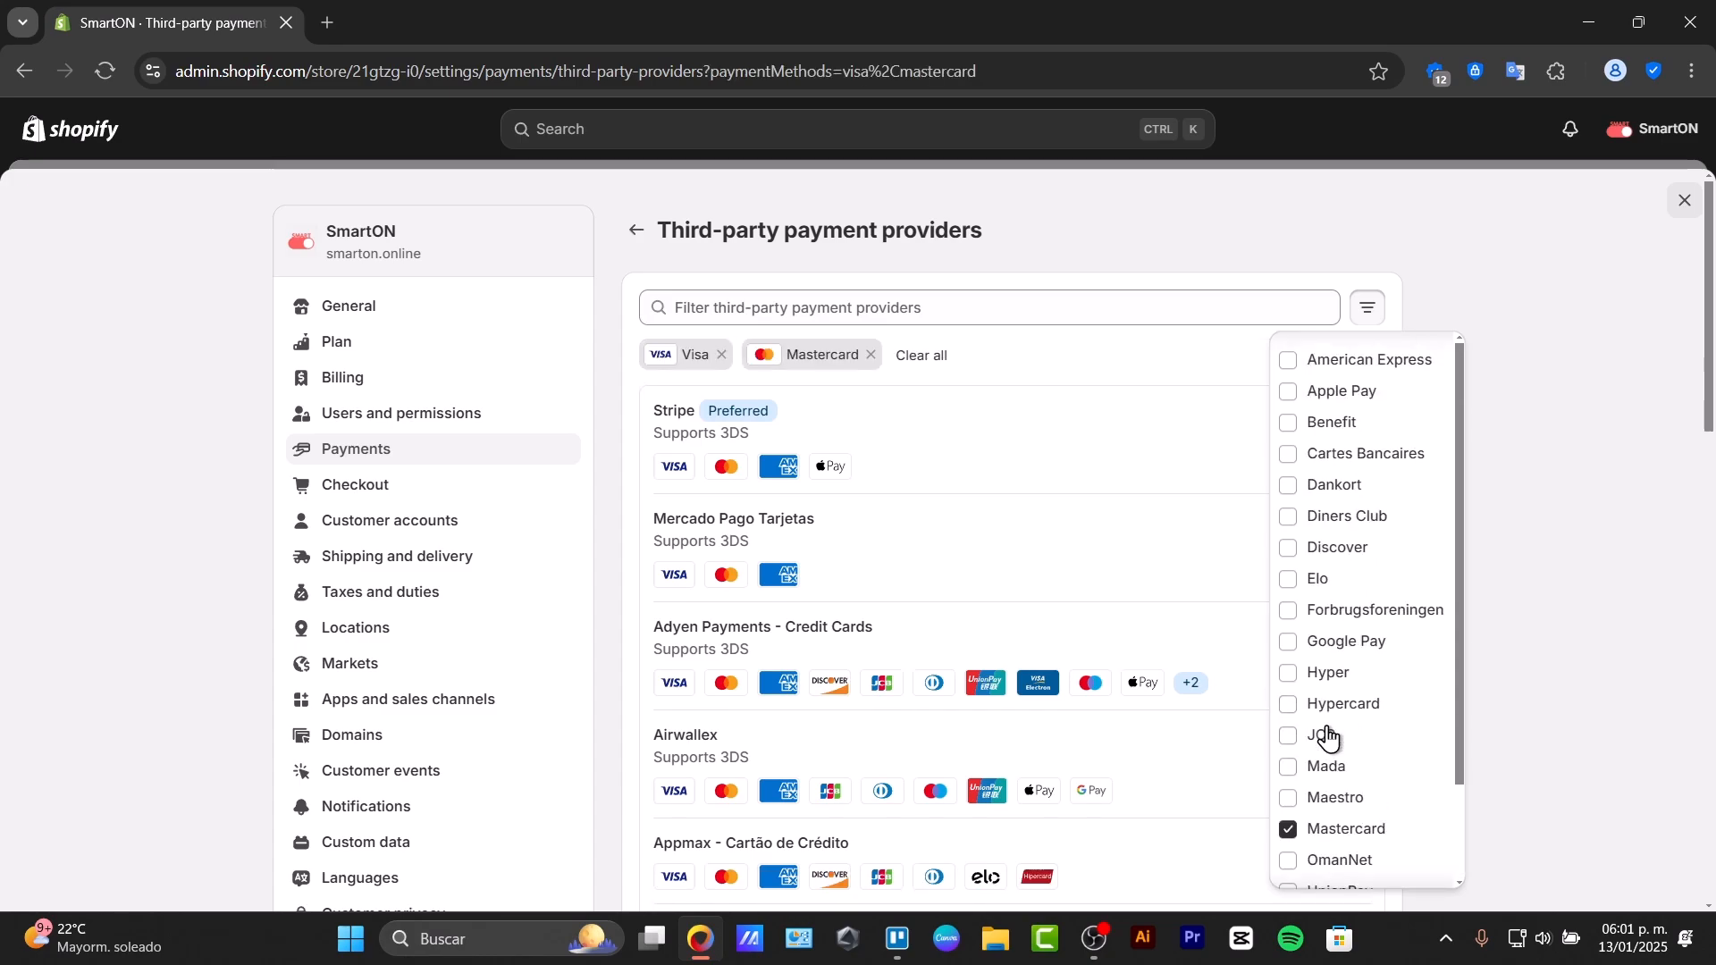
left_click(1355, 659)
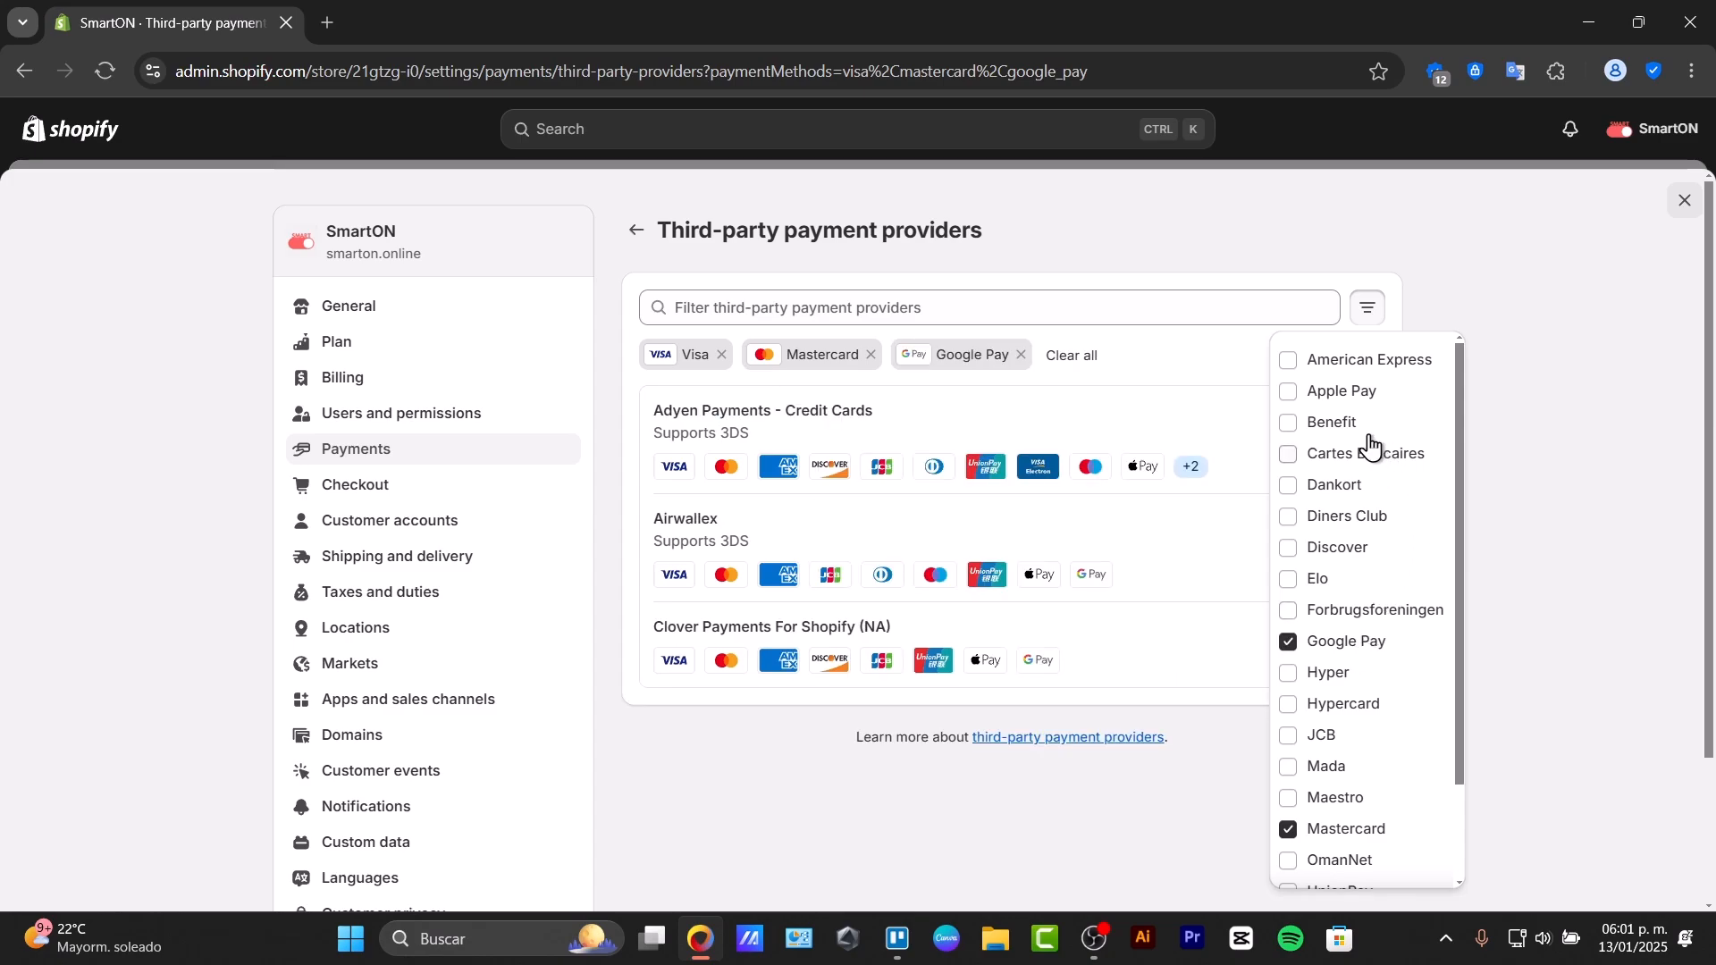
left_click(1350, 390)
left_click(1336, 648)
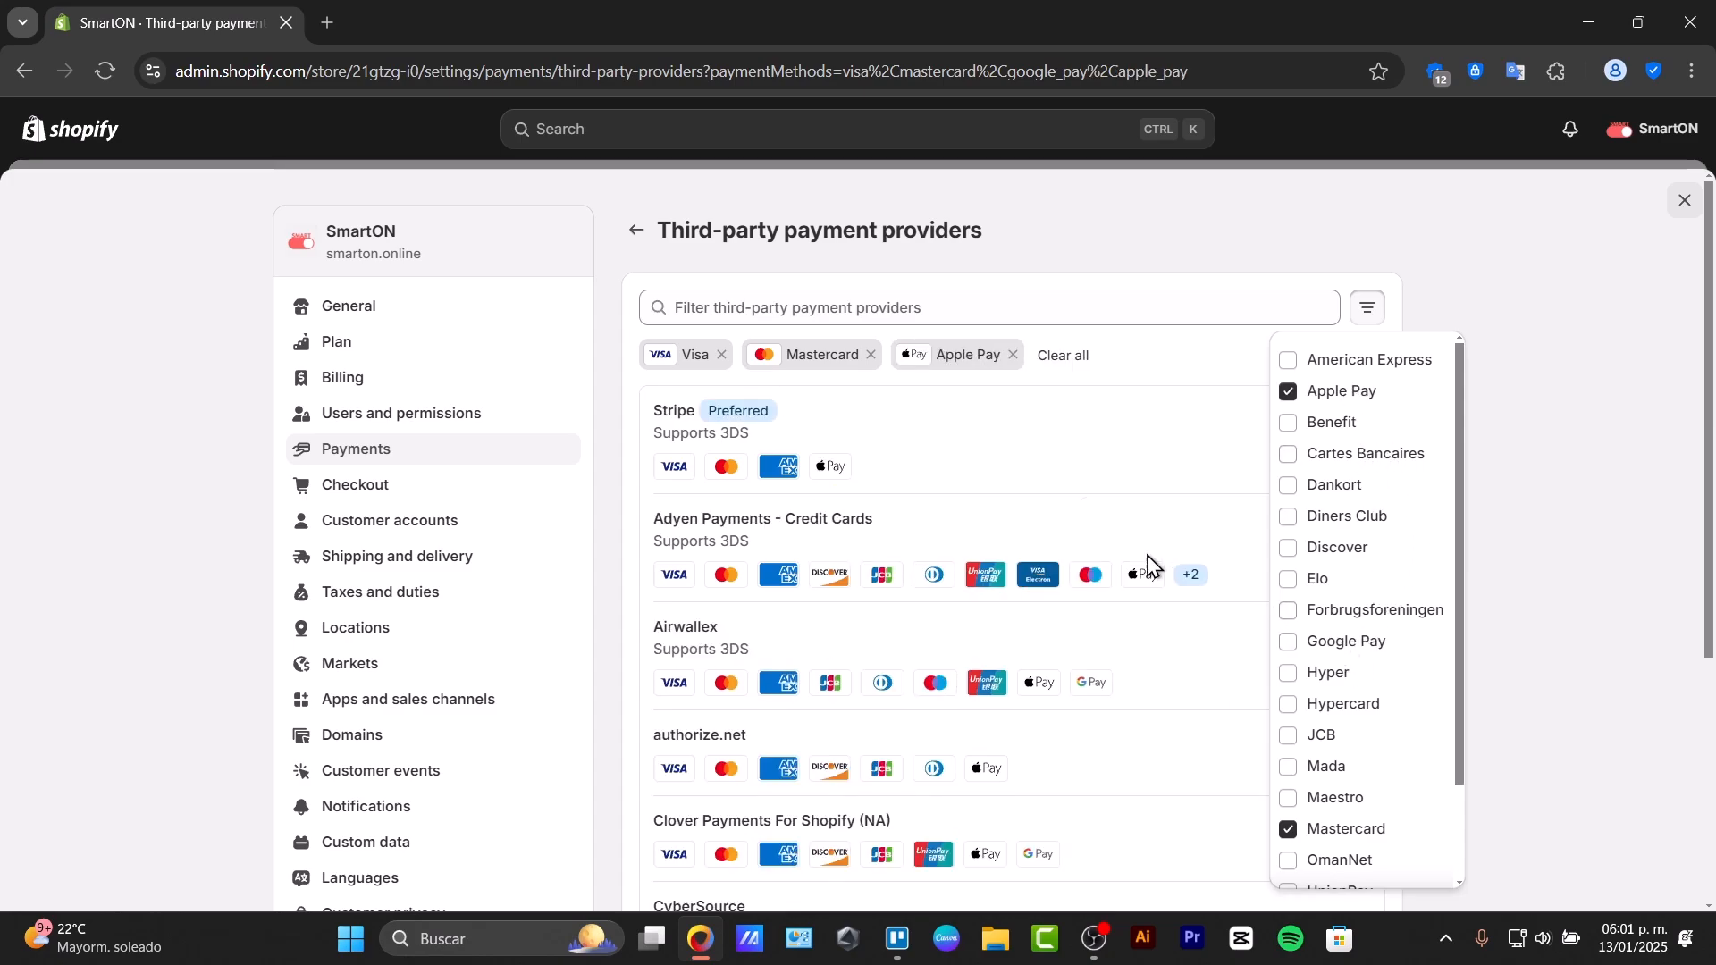
- Choose Stripe as the payment provider and connect the Cool Cats Stripe account to the store
left_click(1053, 479)
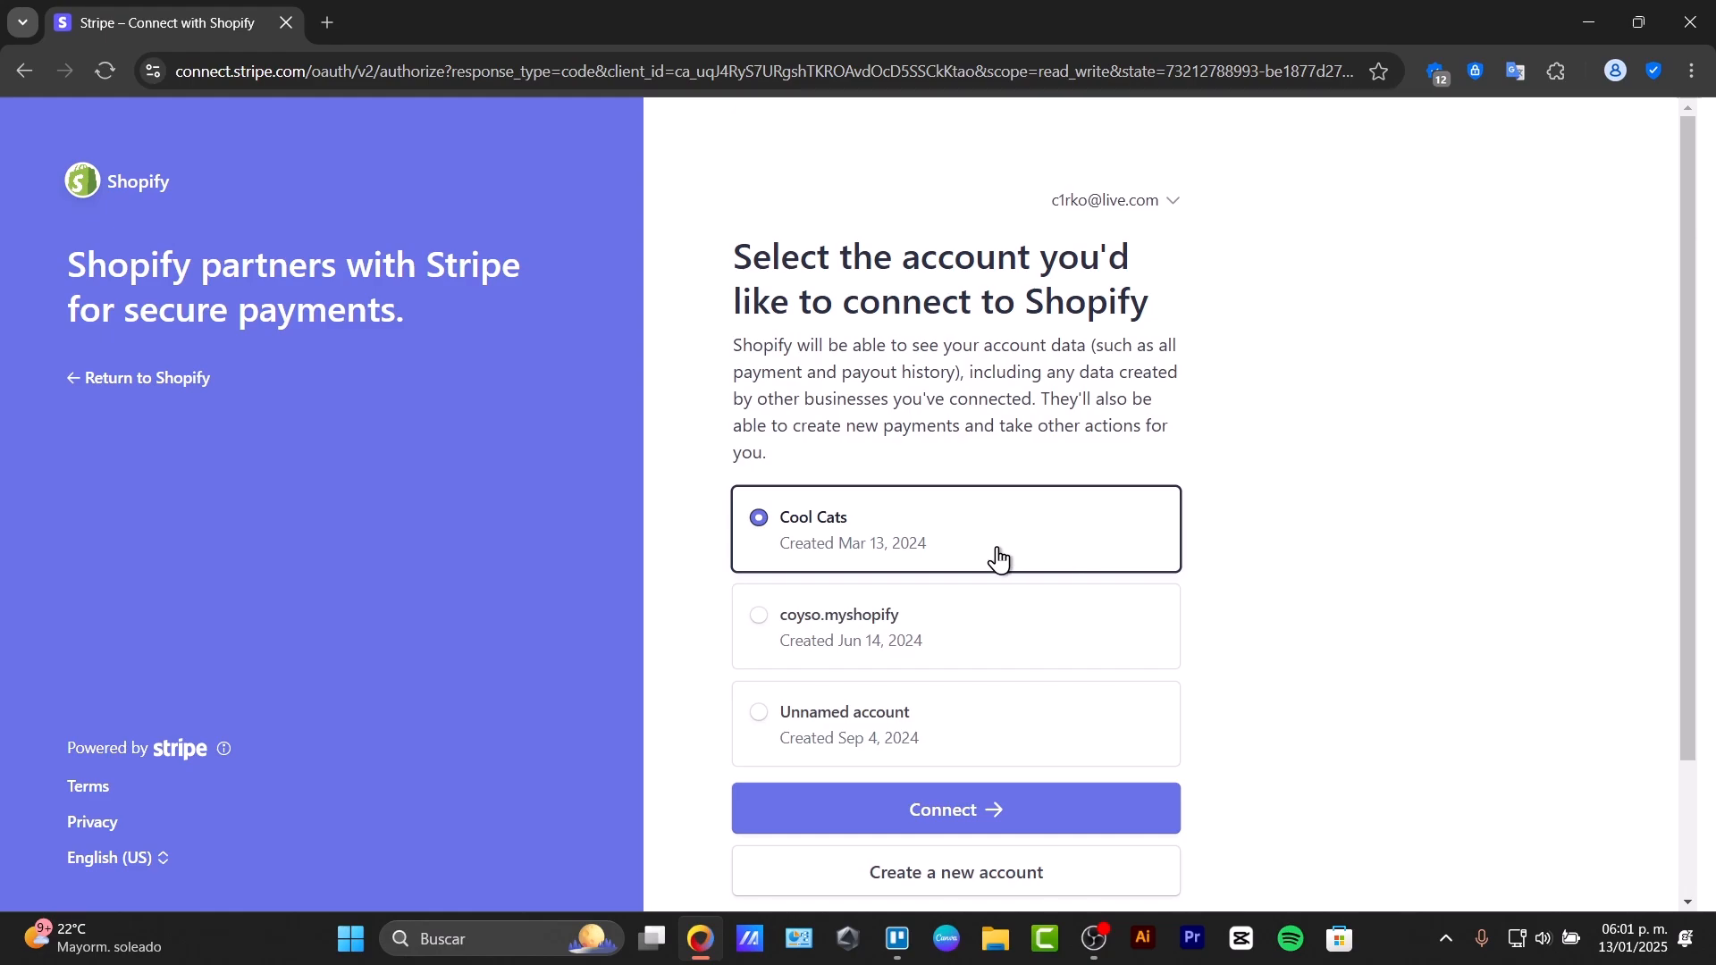
left_click(1013, 808)
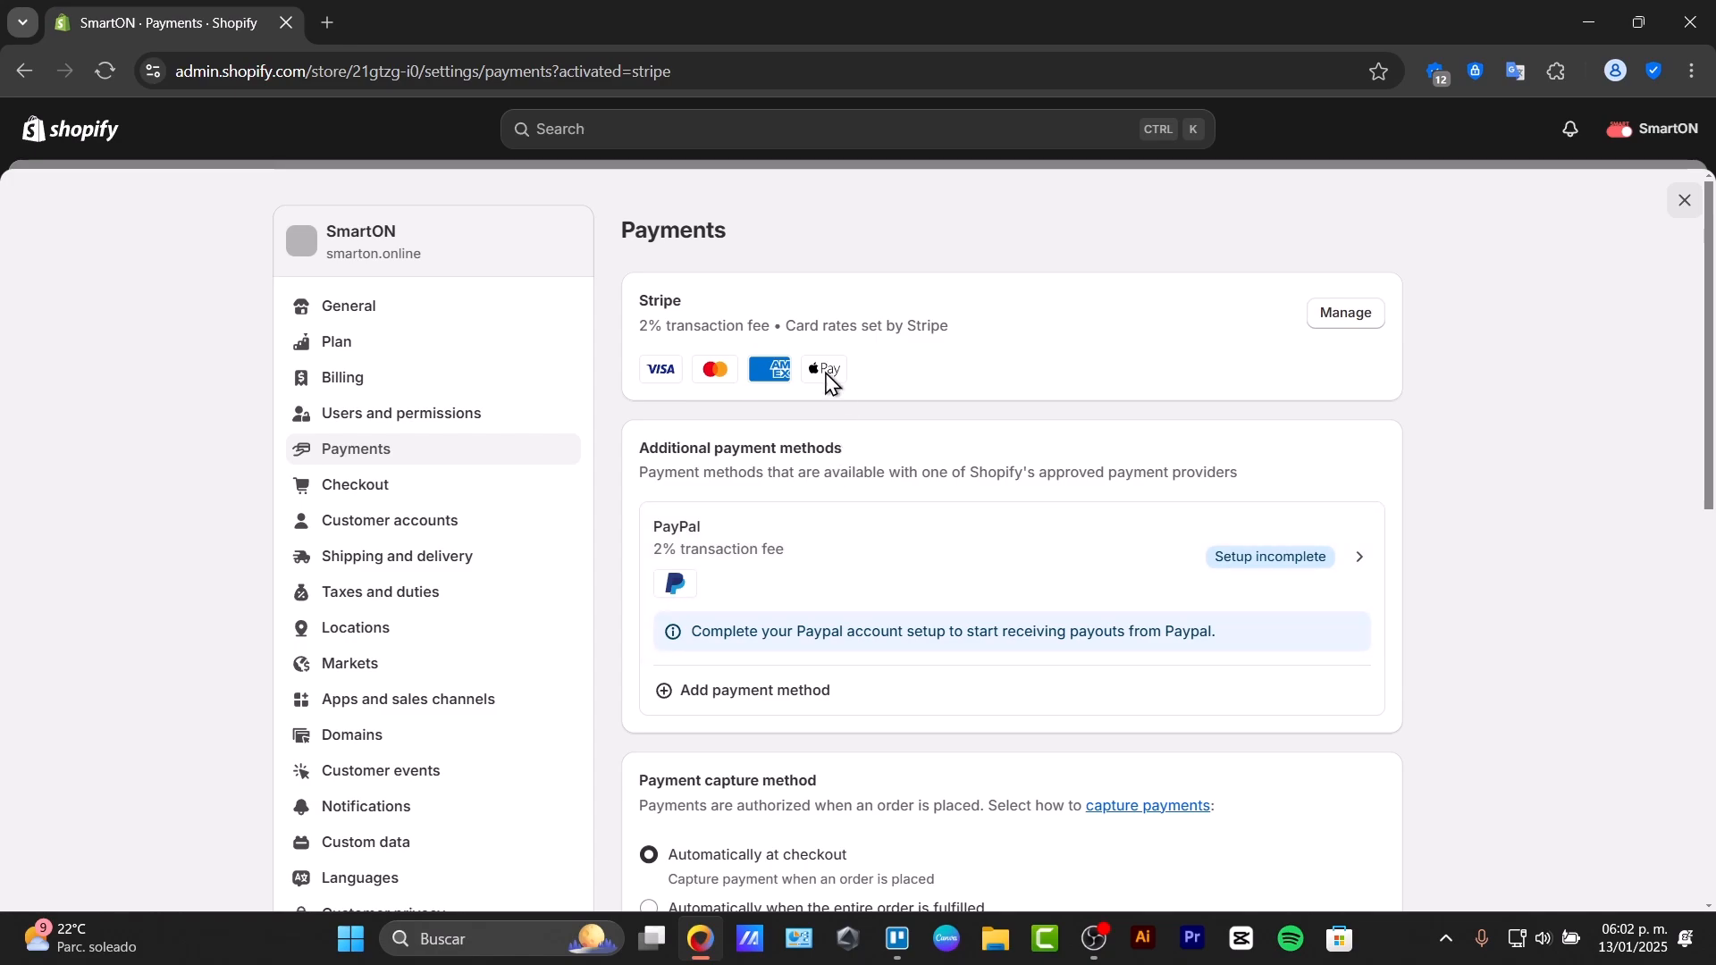
- Turn on test mode for the Stripe provider and save the change
left_click(1317, 318)
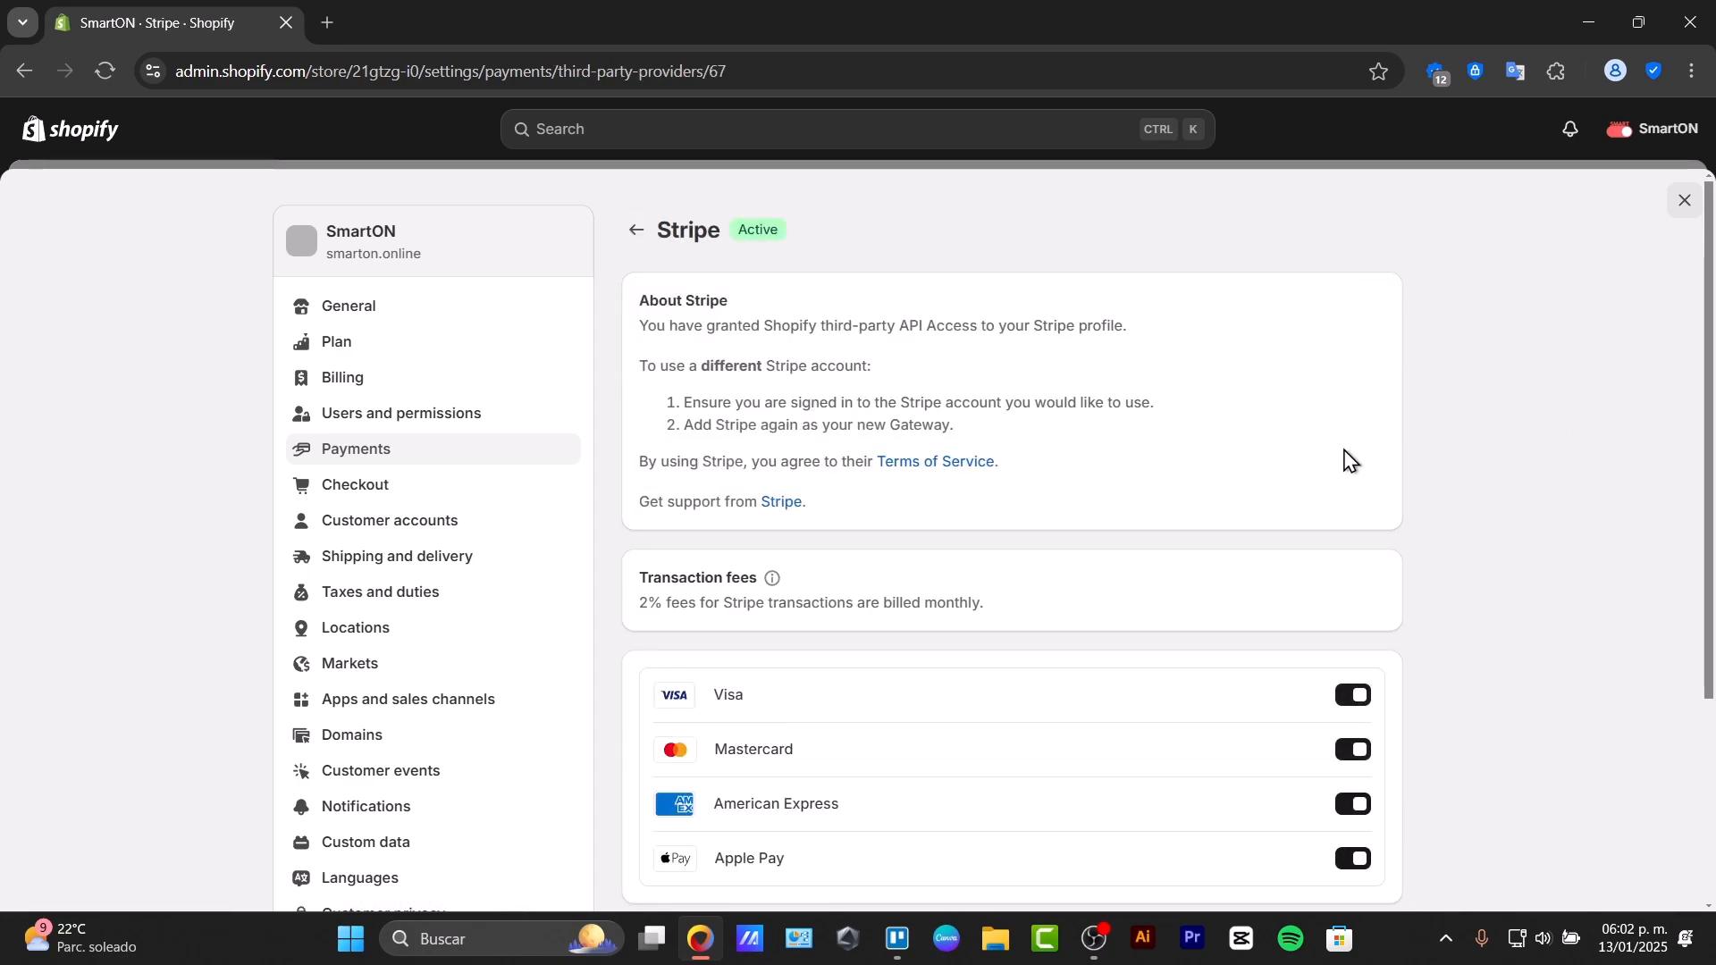
scroll(749, 602, "down", 3)
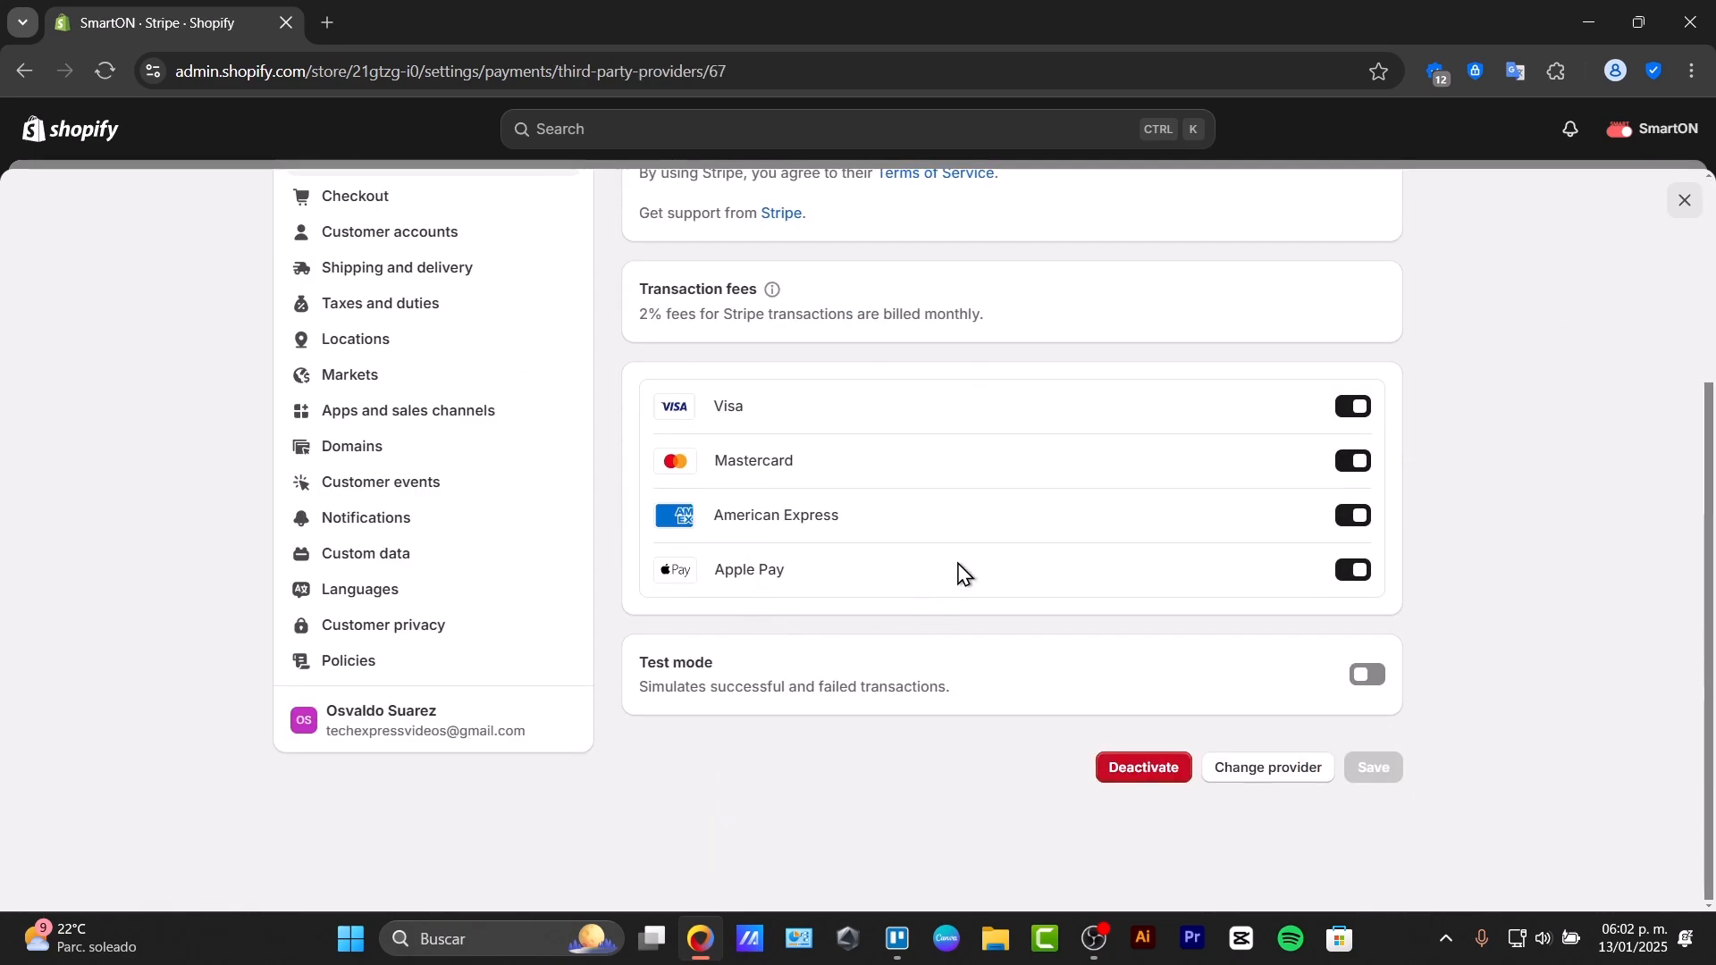
left_click_drag(640, 659, 715, 668)
left_click(706, 679)
left_click(1367, 677)
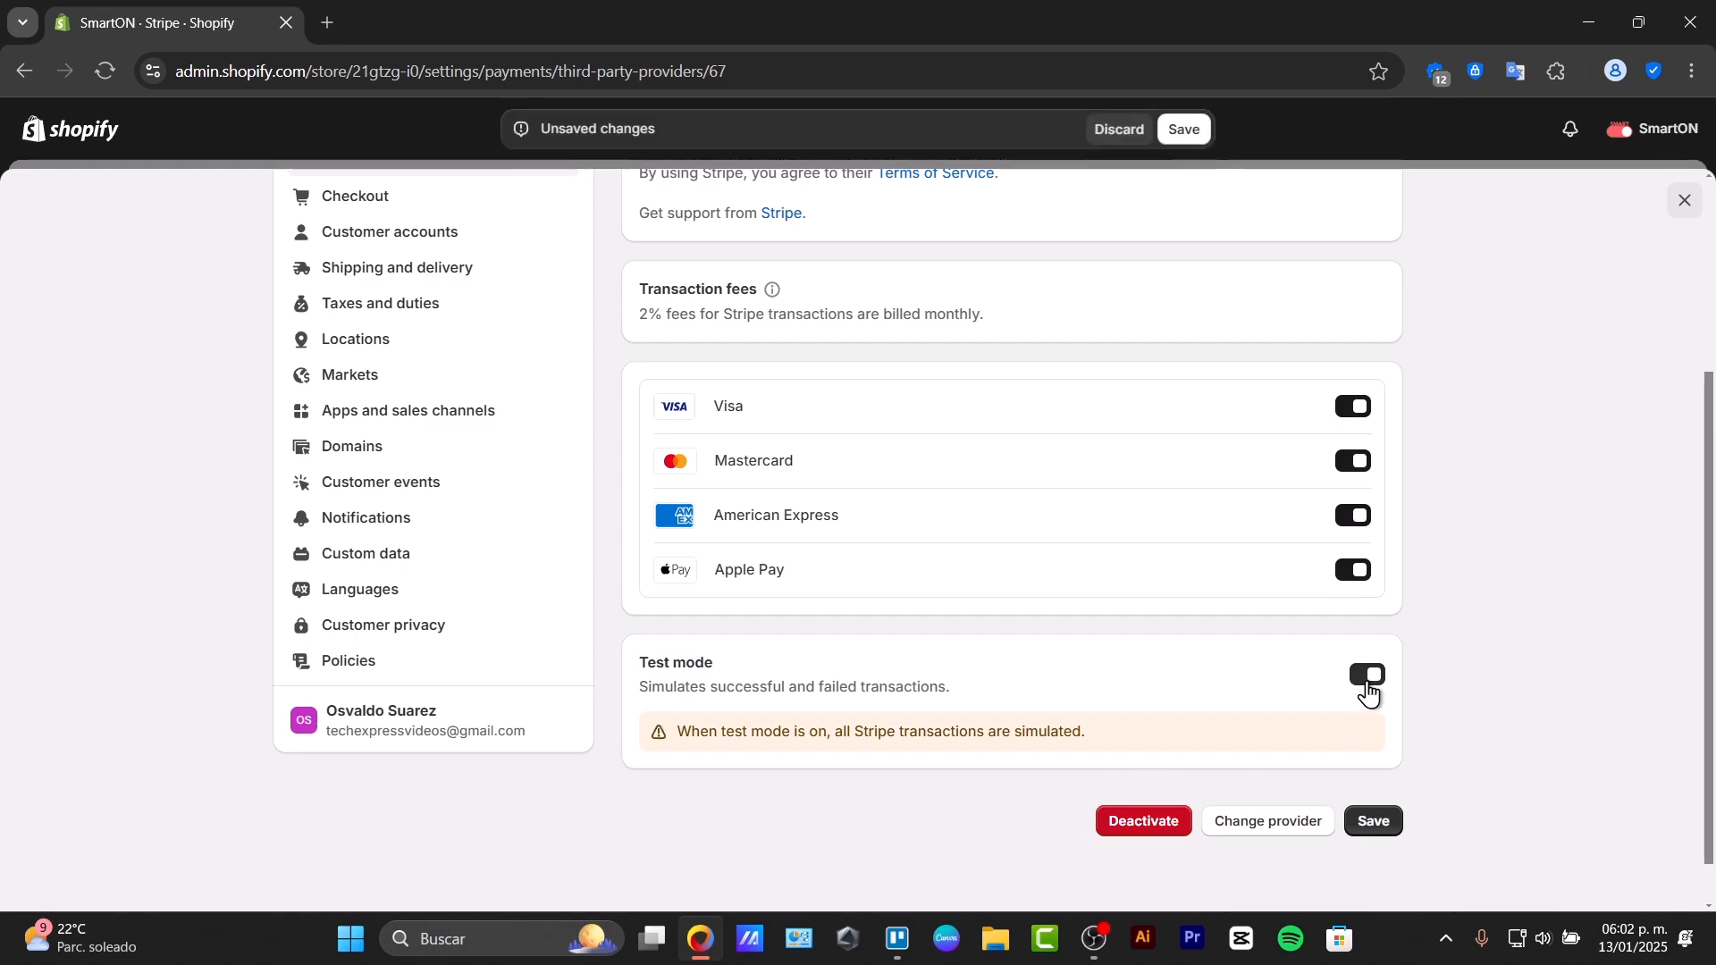
left_click_drag(752, 733, 1114, 759)
left_click(1376, 827)
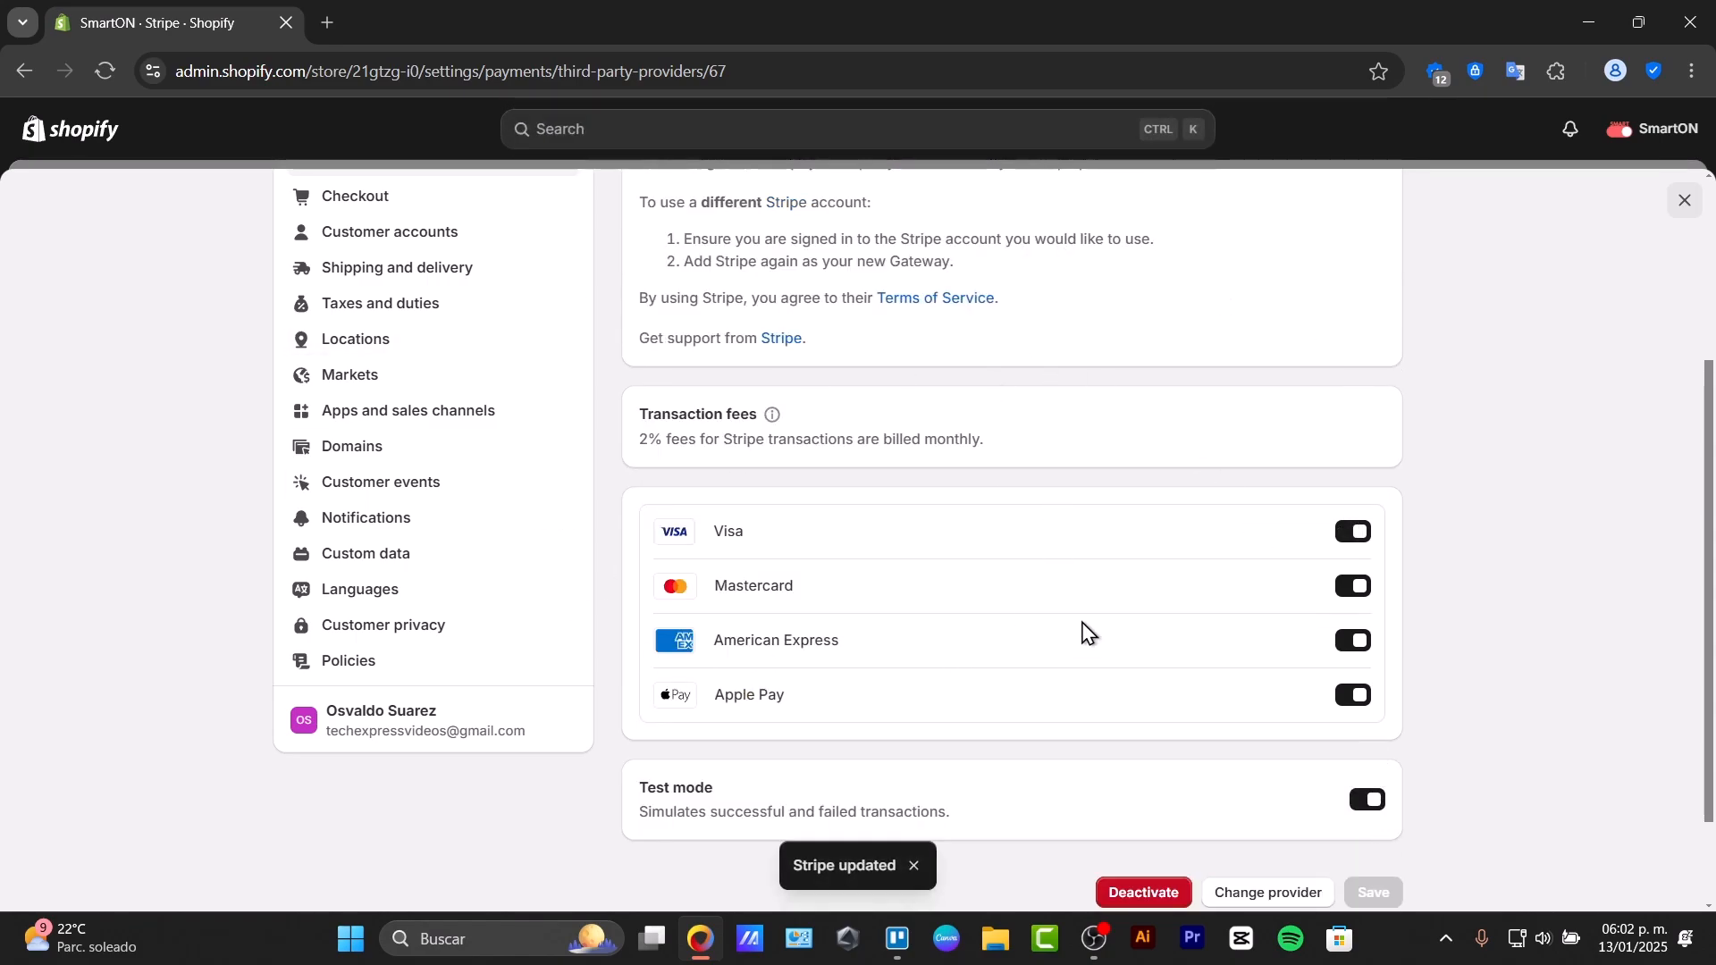
scroll(1086, 633, "up", 3)
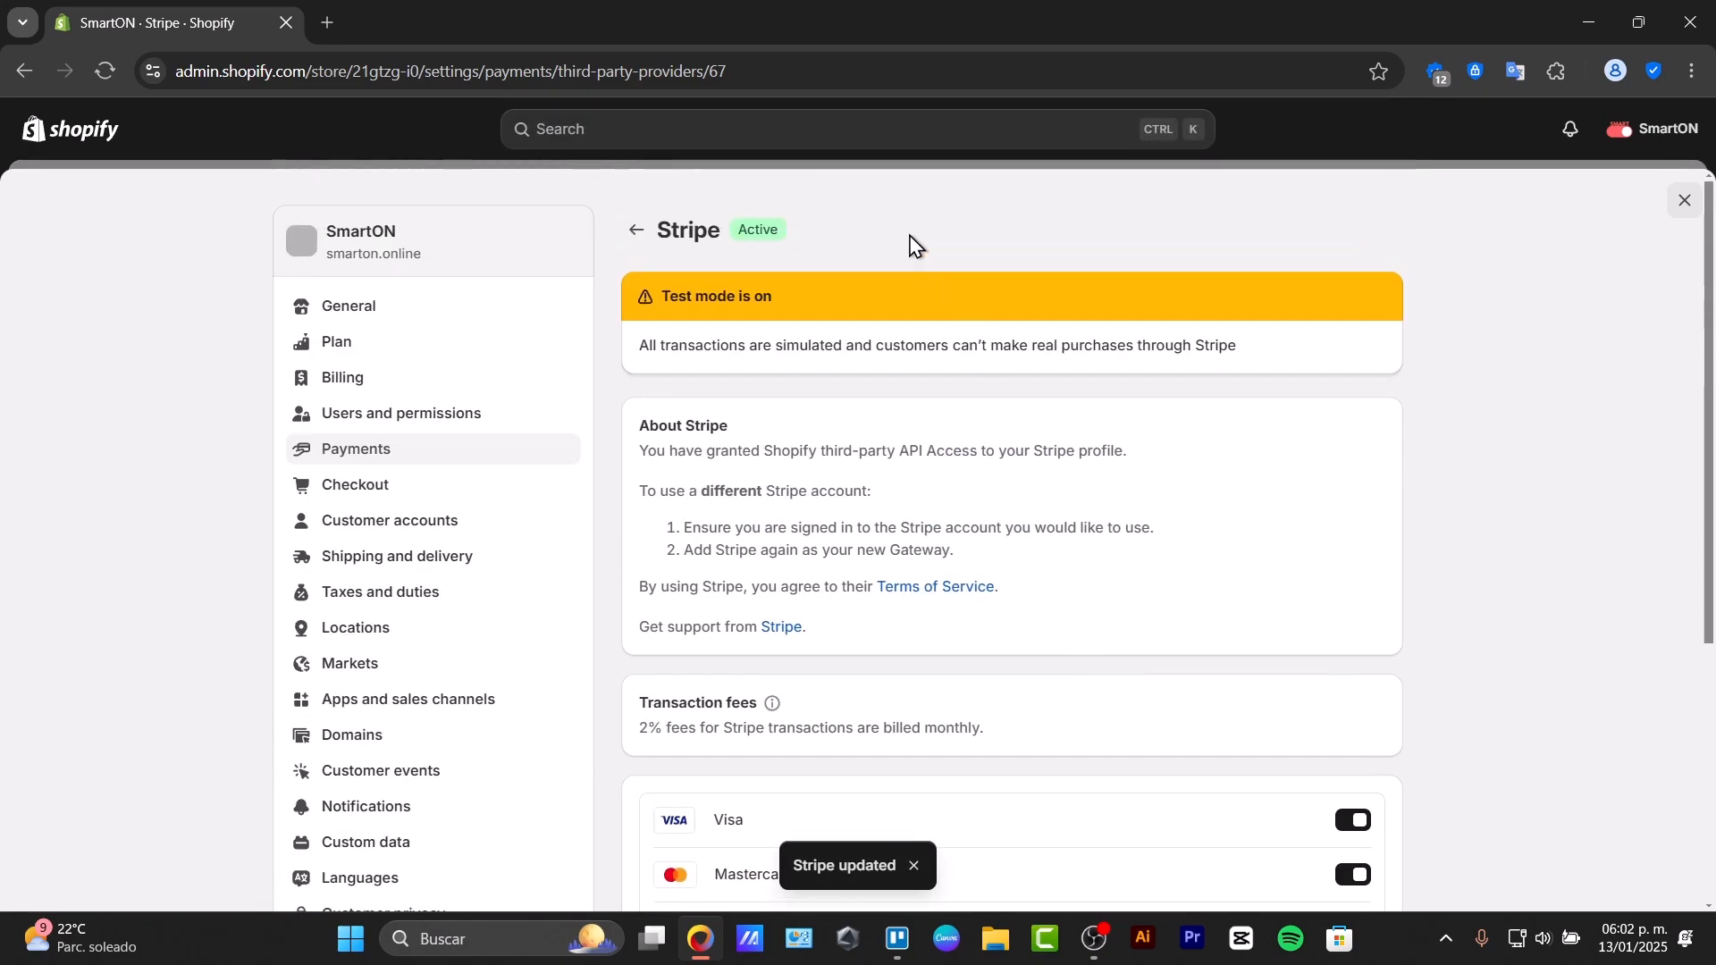
- Search the web in a new tab for "stripe payment test methods" and open Stripe's Testing documentation
left_click(328, 25)
type("stripe")
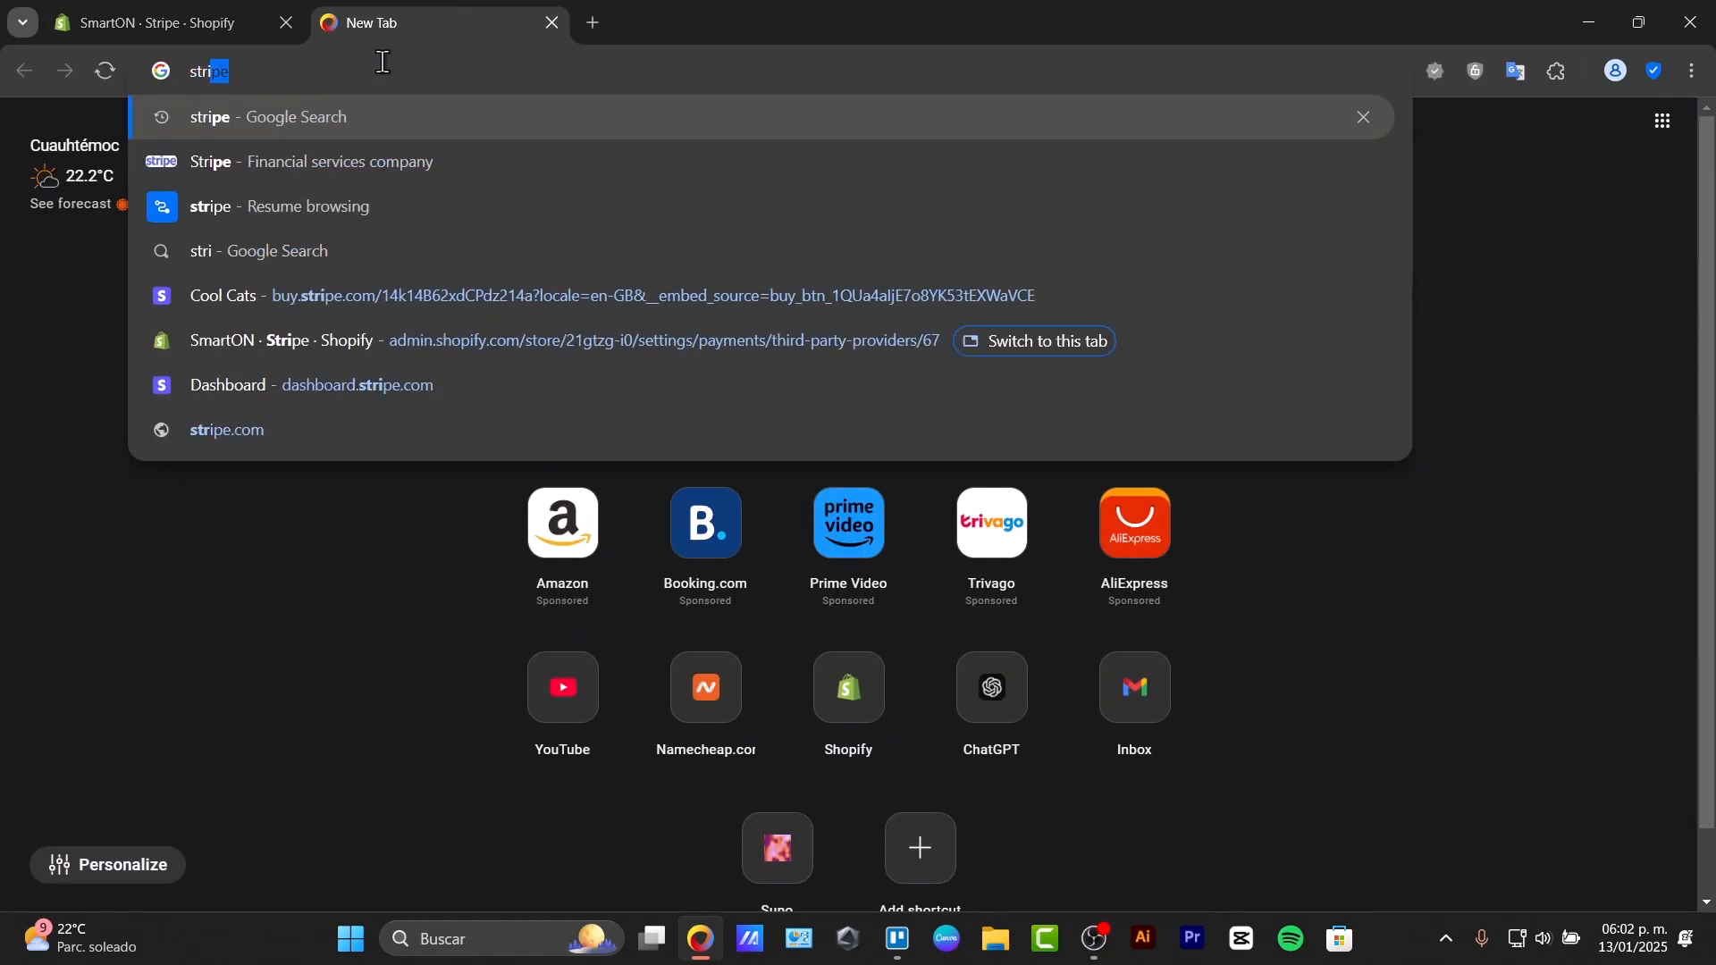
type(" p")
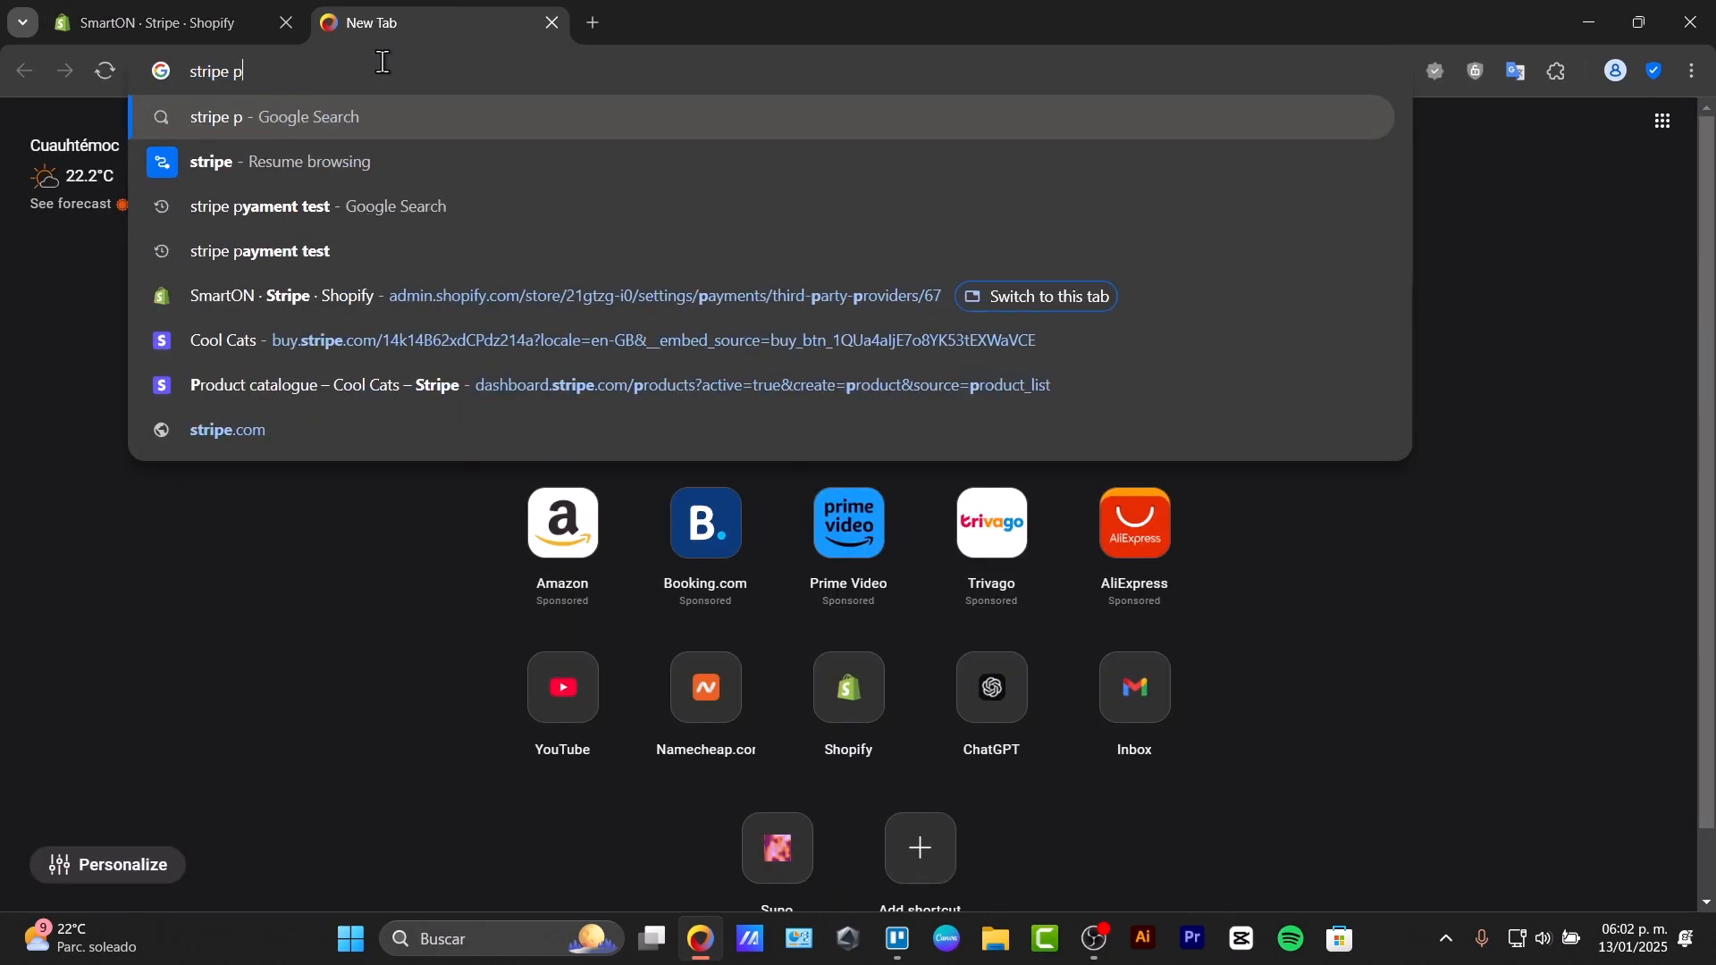
type("ayment test met")
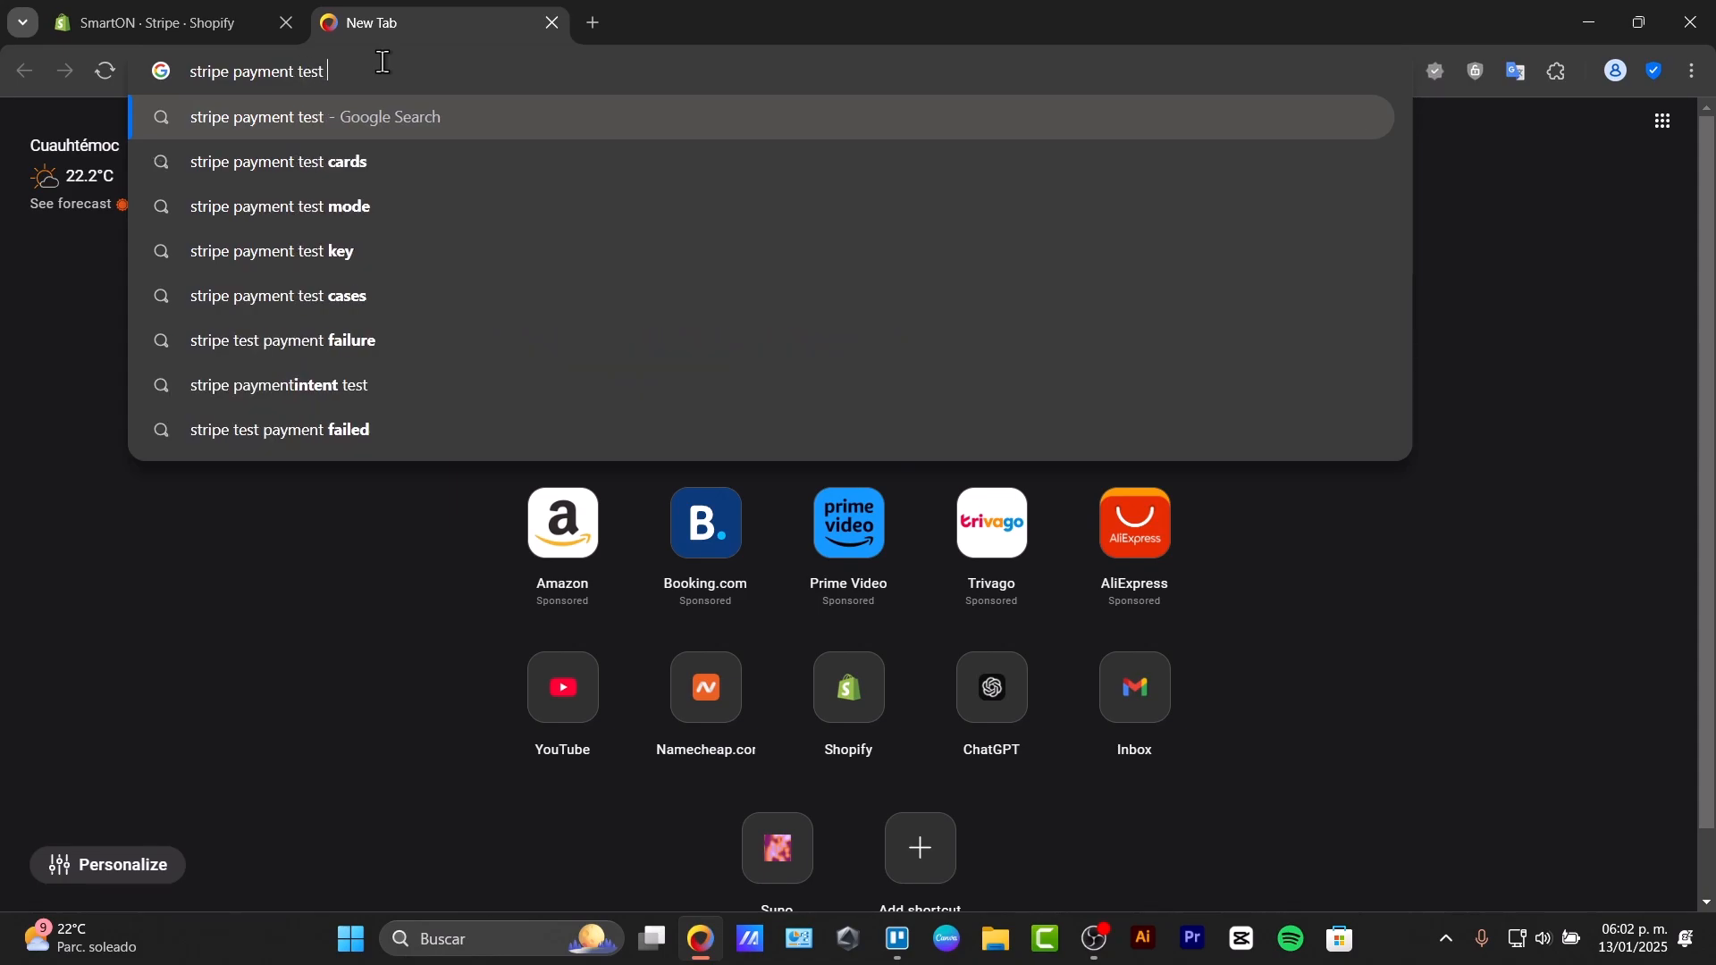
type("hods")
key("Return")
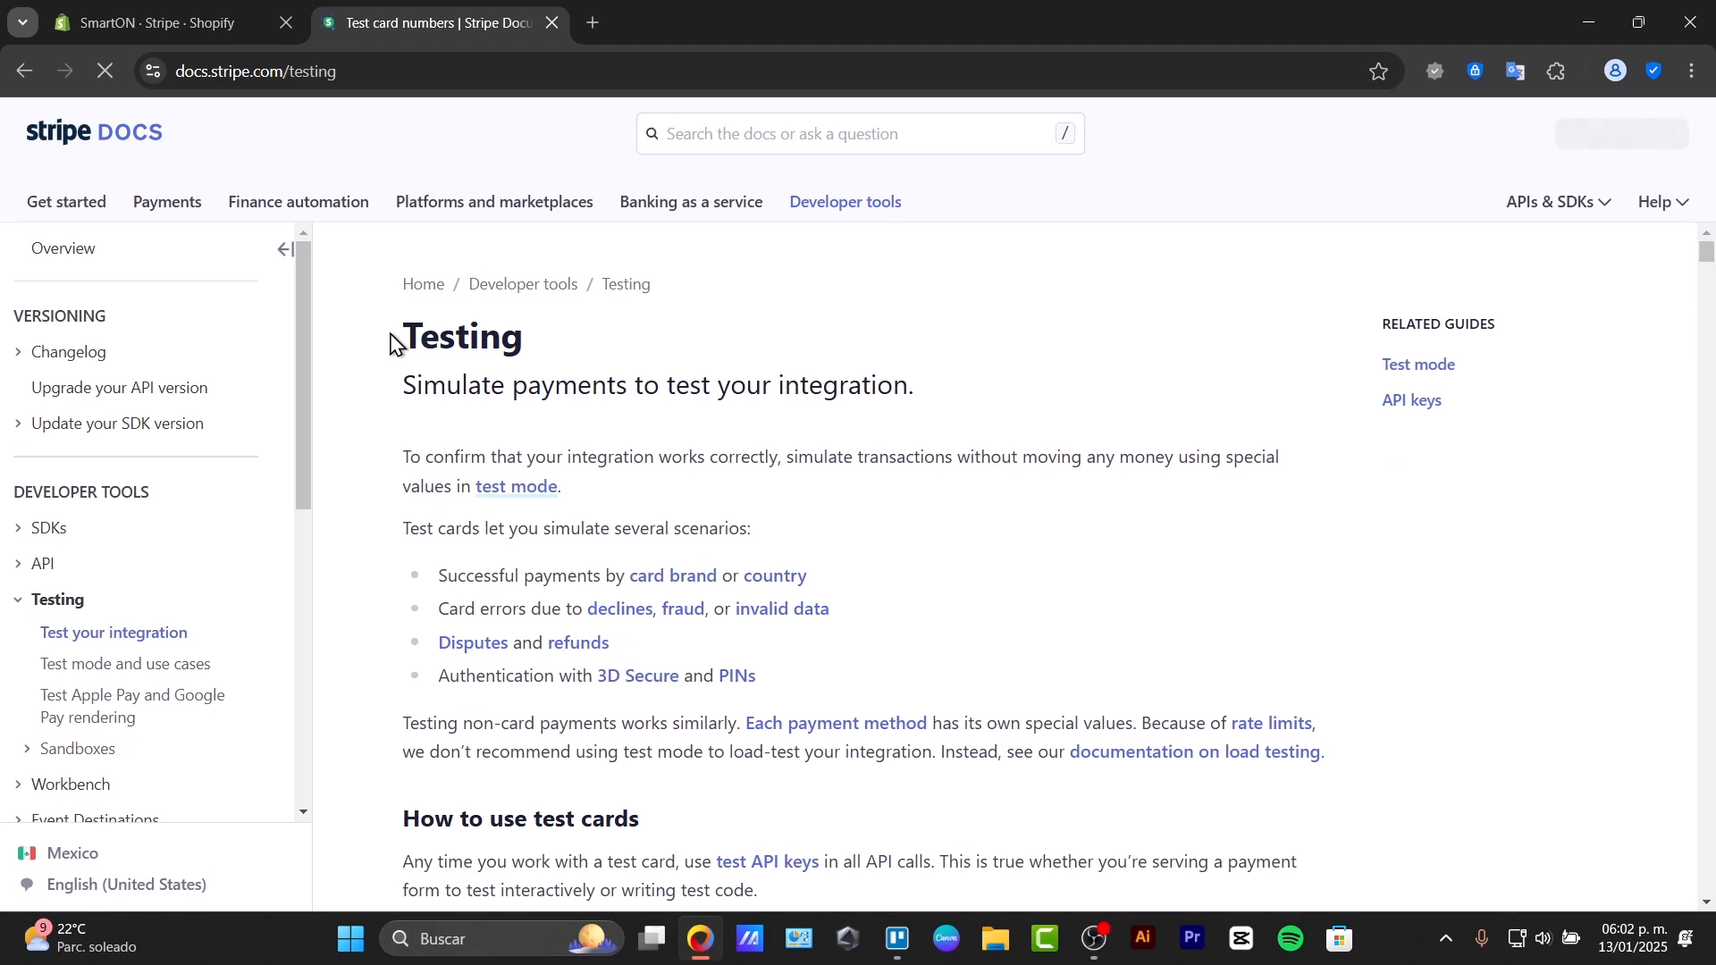
- Switch back to the Shopify admin, close the settings and open the Online Store themes
left_click(228, 4)
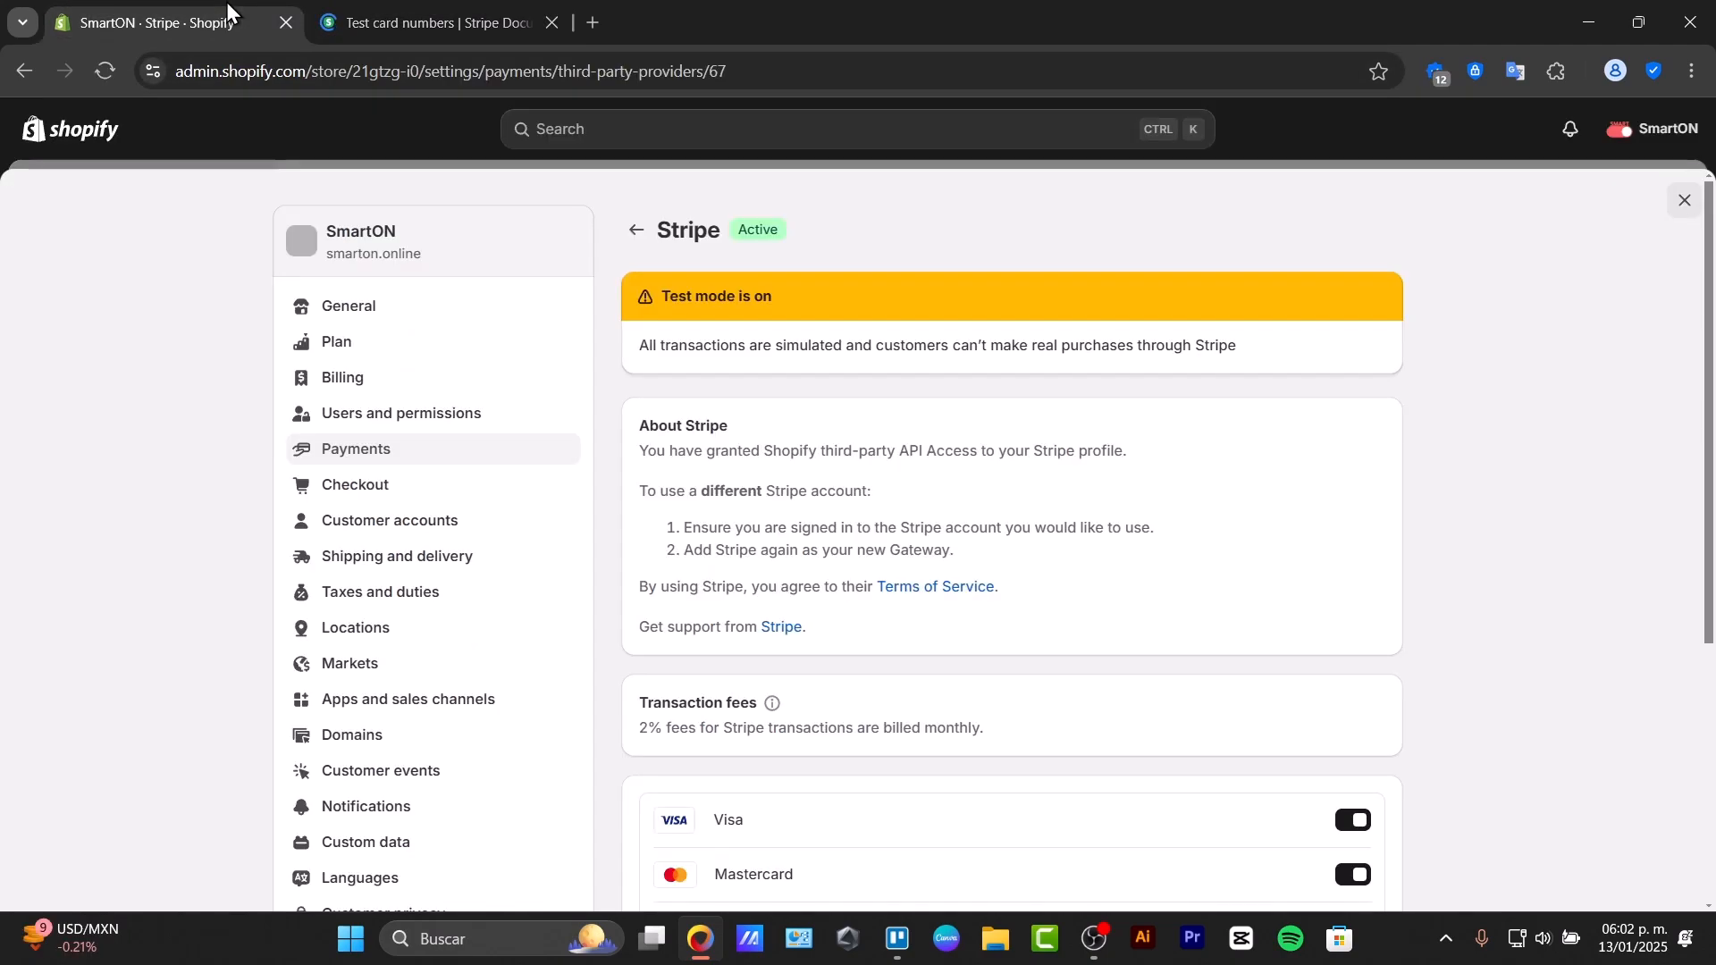
left_click_drag(1687, 182, 1680, 194)
left_click(1682, 203)
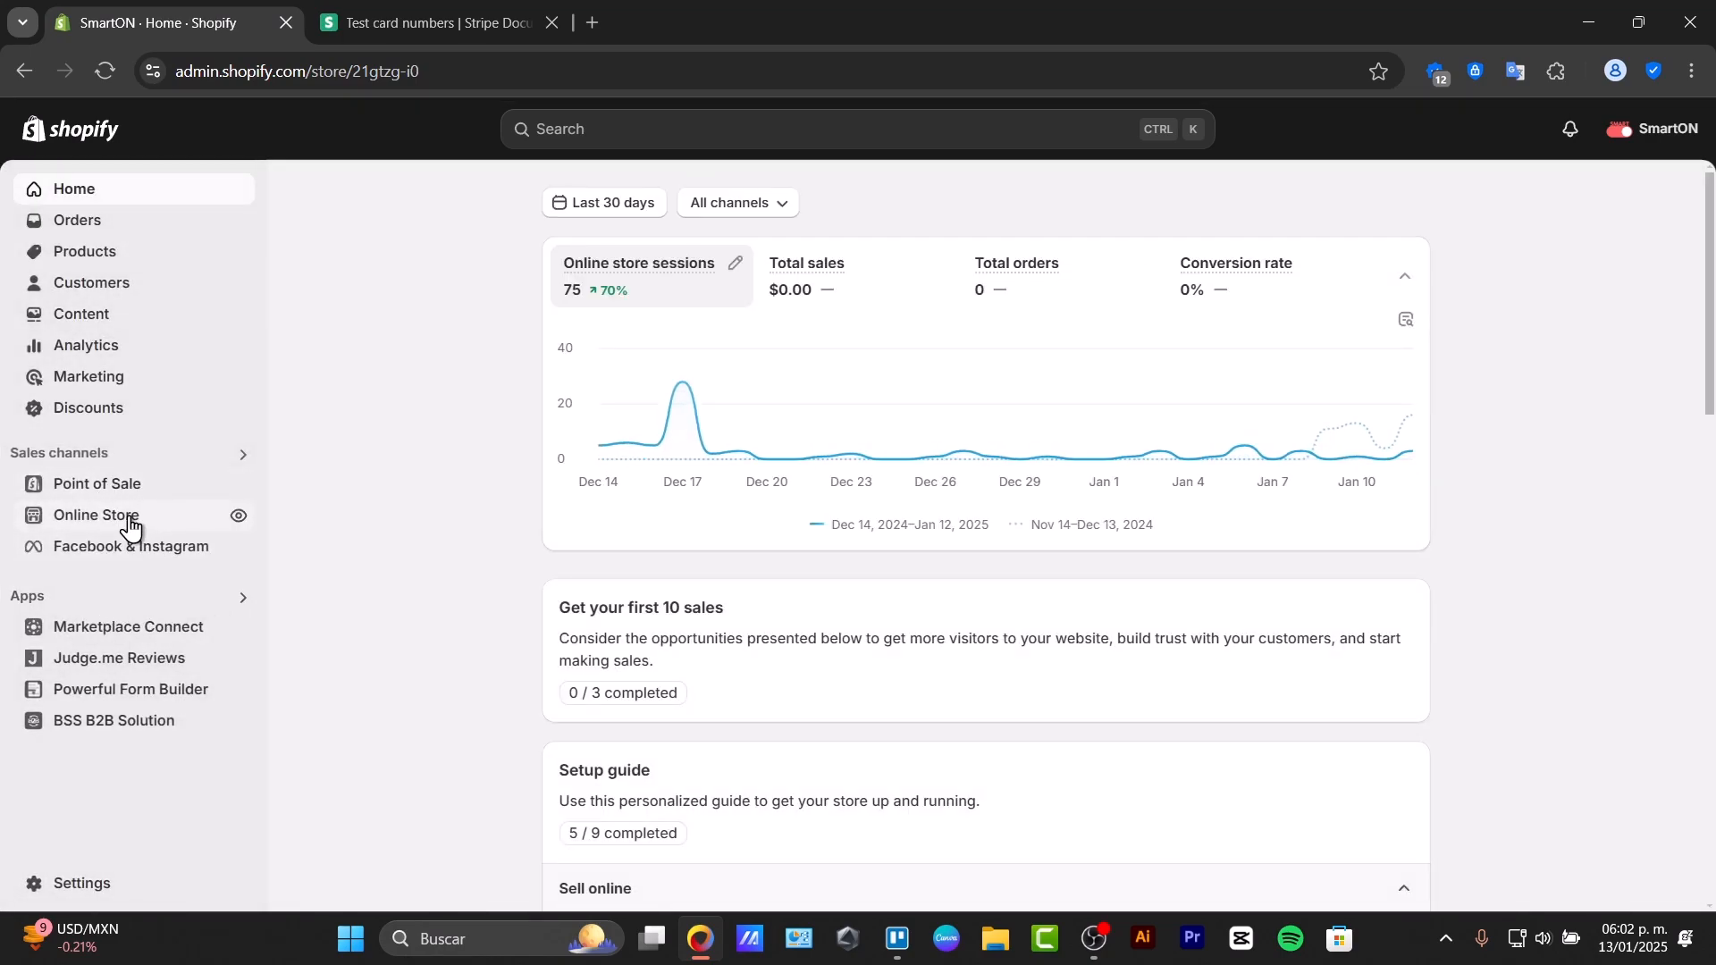
left_click(146, 525)
scroll(227, 536, "down", 1)
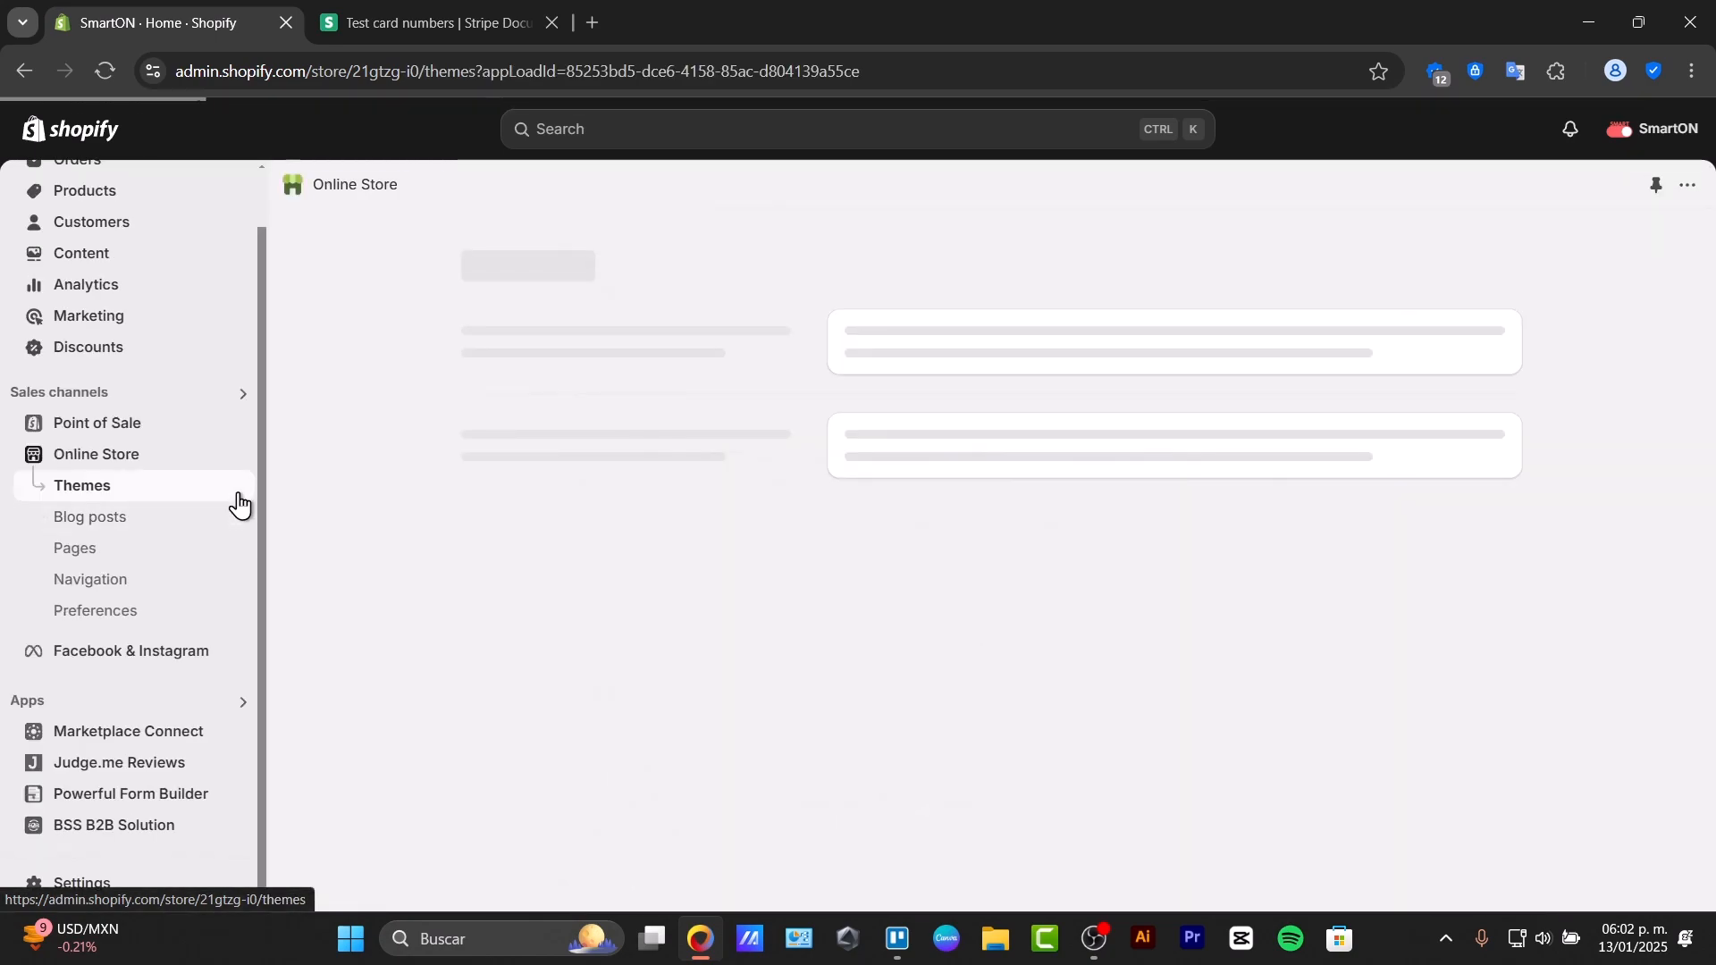
- Open the live online store and go to the Auto LED Magnetic Wood Wireless Night Light page in the Indoor Lighting collection
left_click(238, 456)
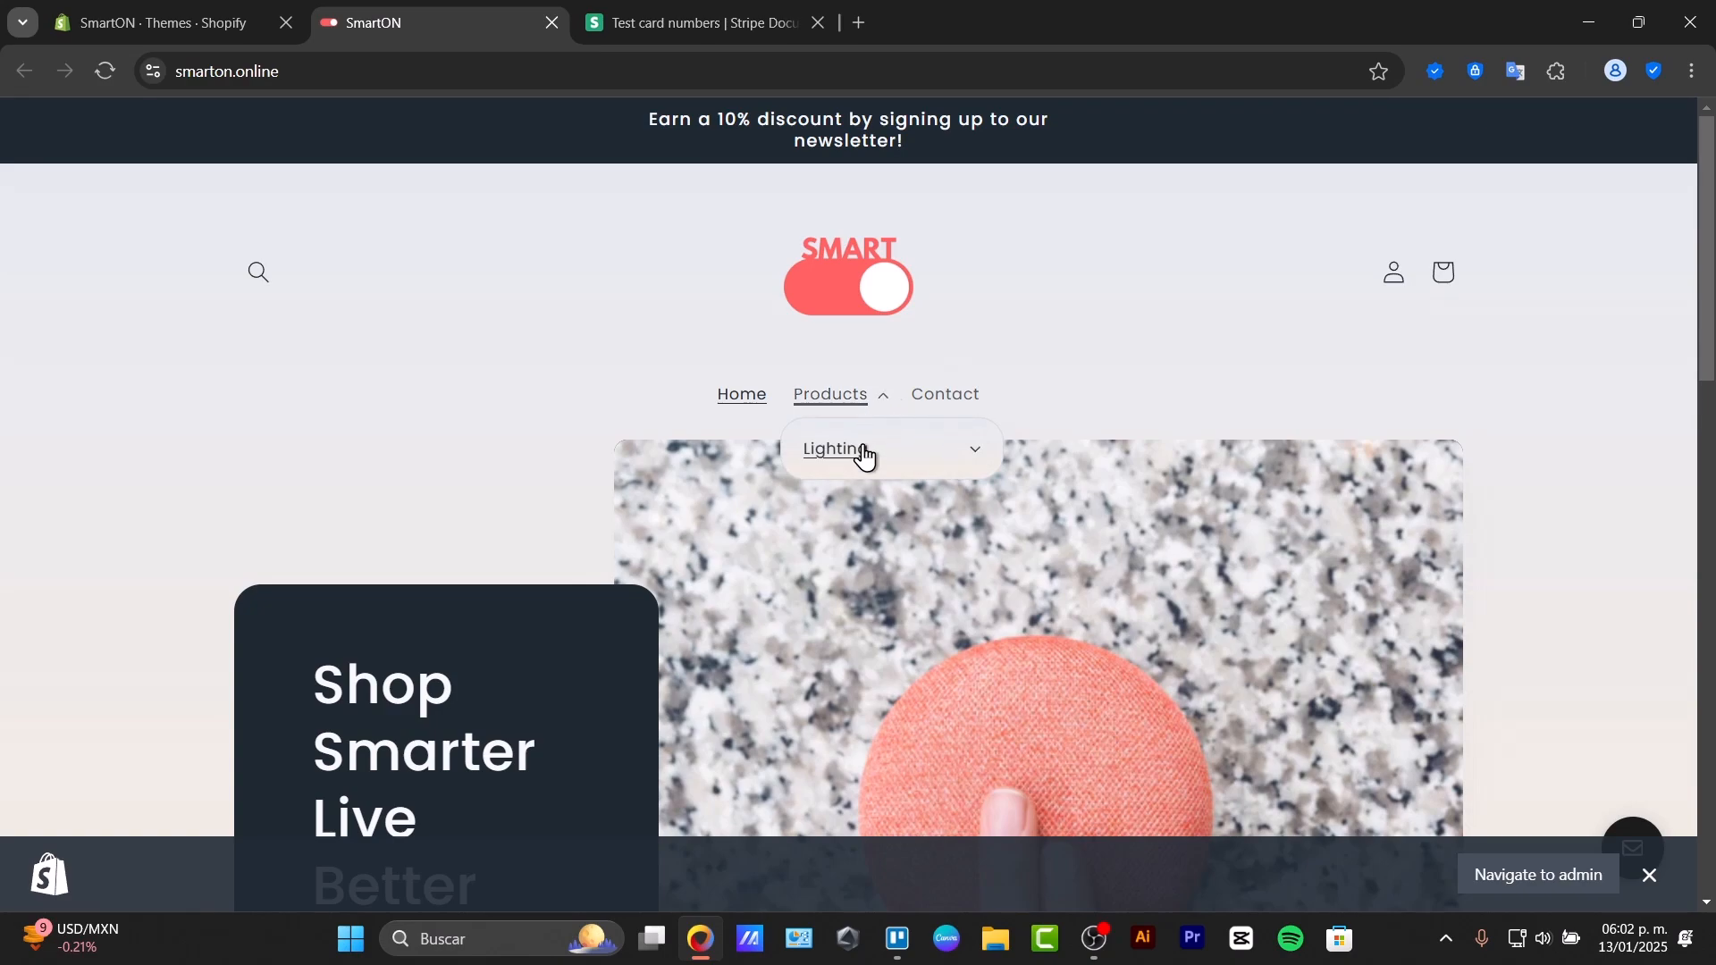
left_click(863, 449)
left_click(898, 509)
scroll(1306, 577, "down", 4)
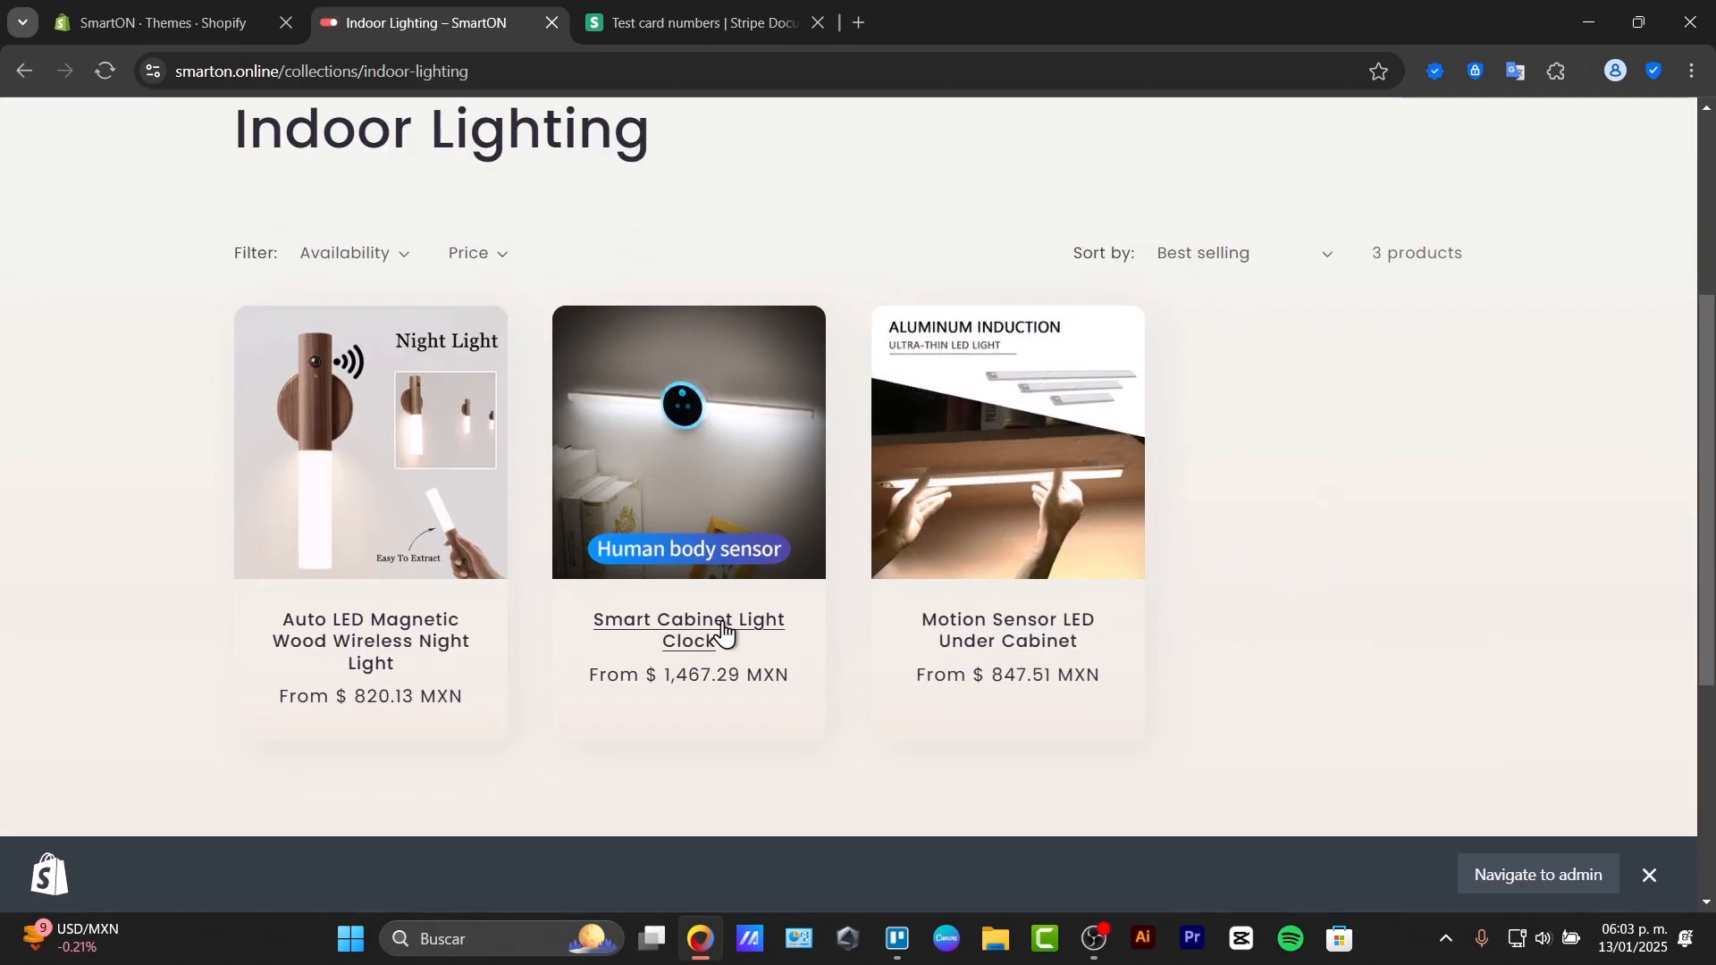
left_click(420, 640)
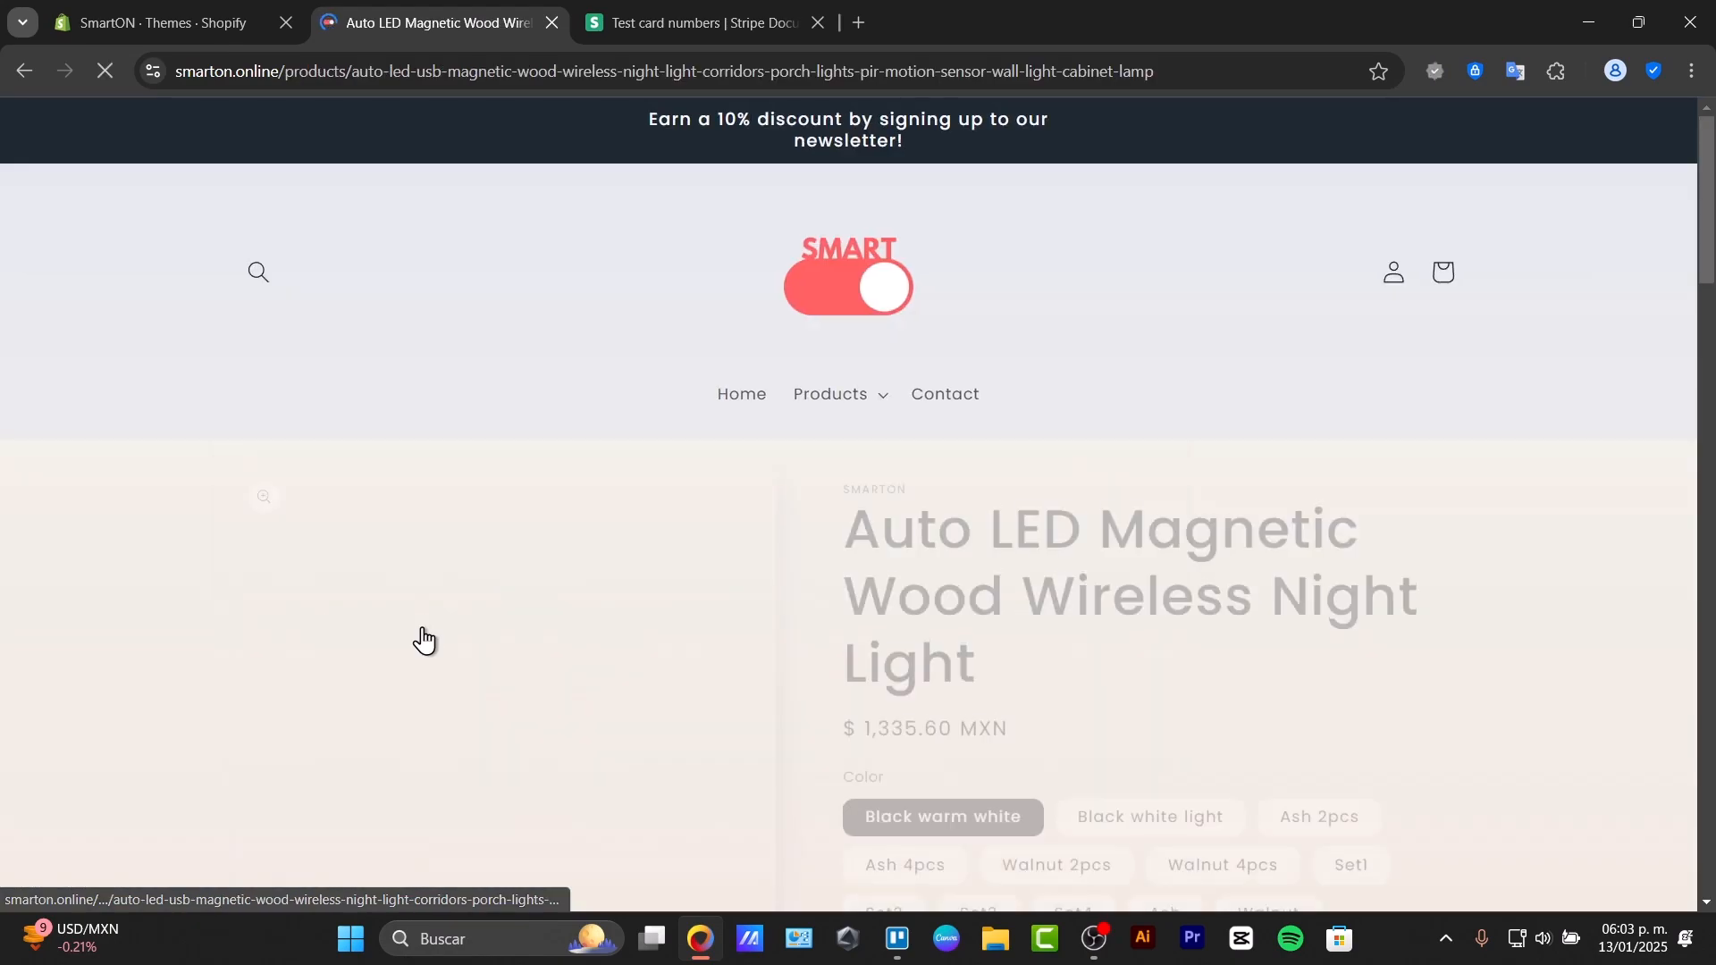
- Add the Black warm white night light to the cart and proceed through checkout to the credit card payment fields
scroll(1188, 599, "down", 4)
left_click(1170, 729)
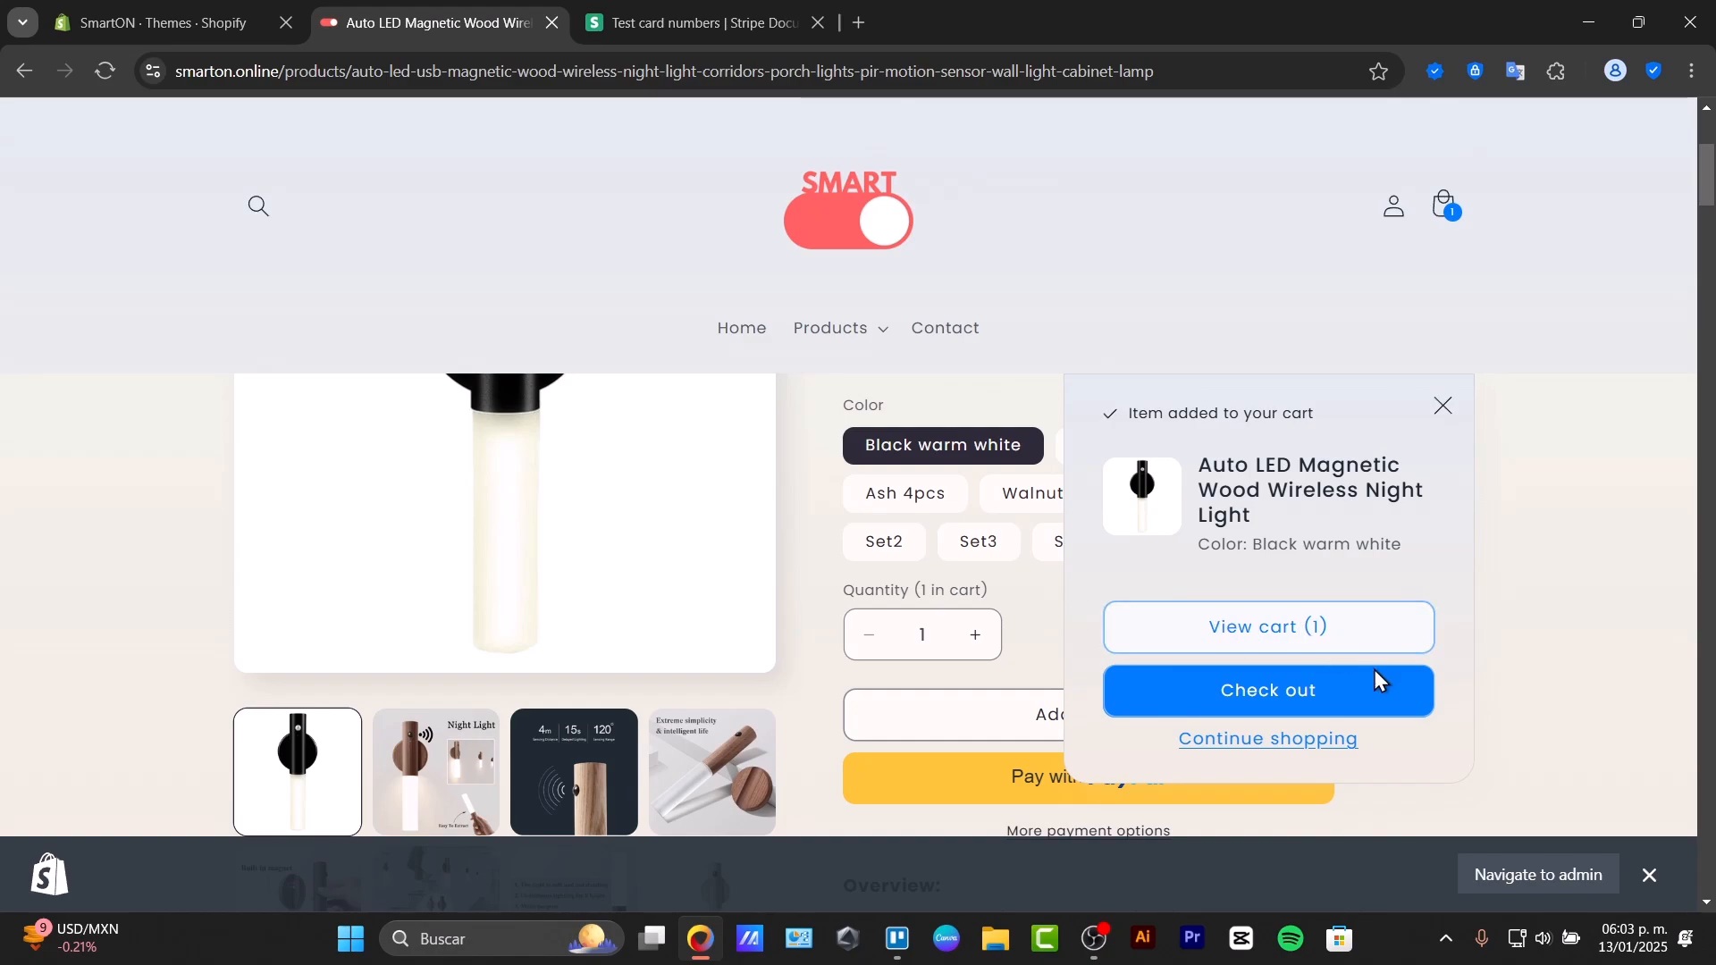
left_click(1374, 709)
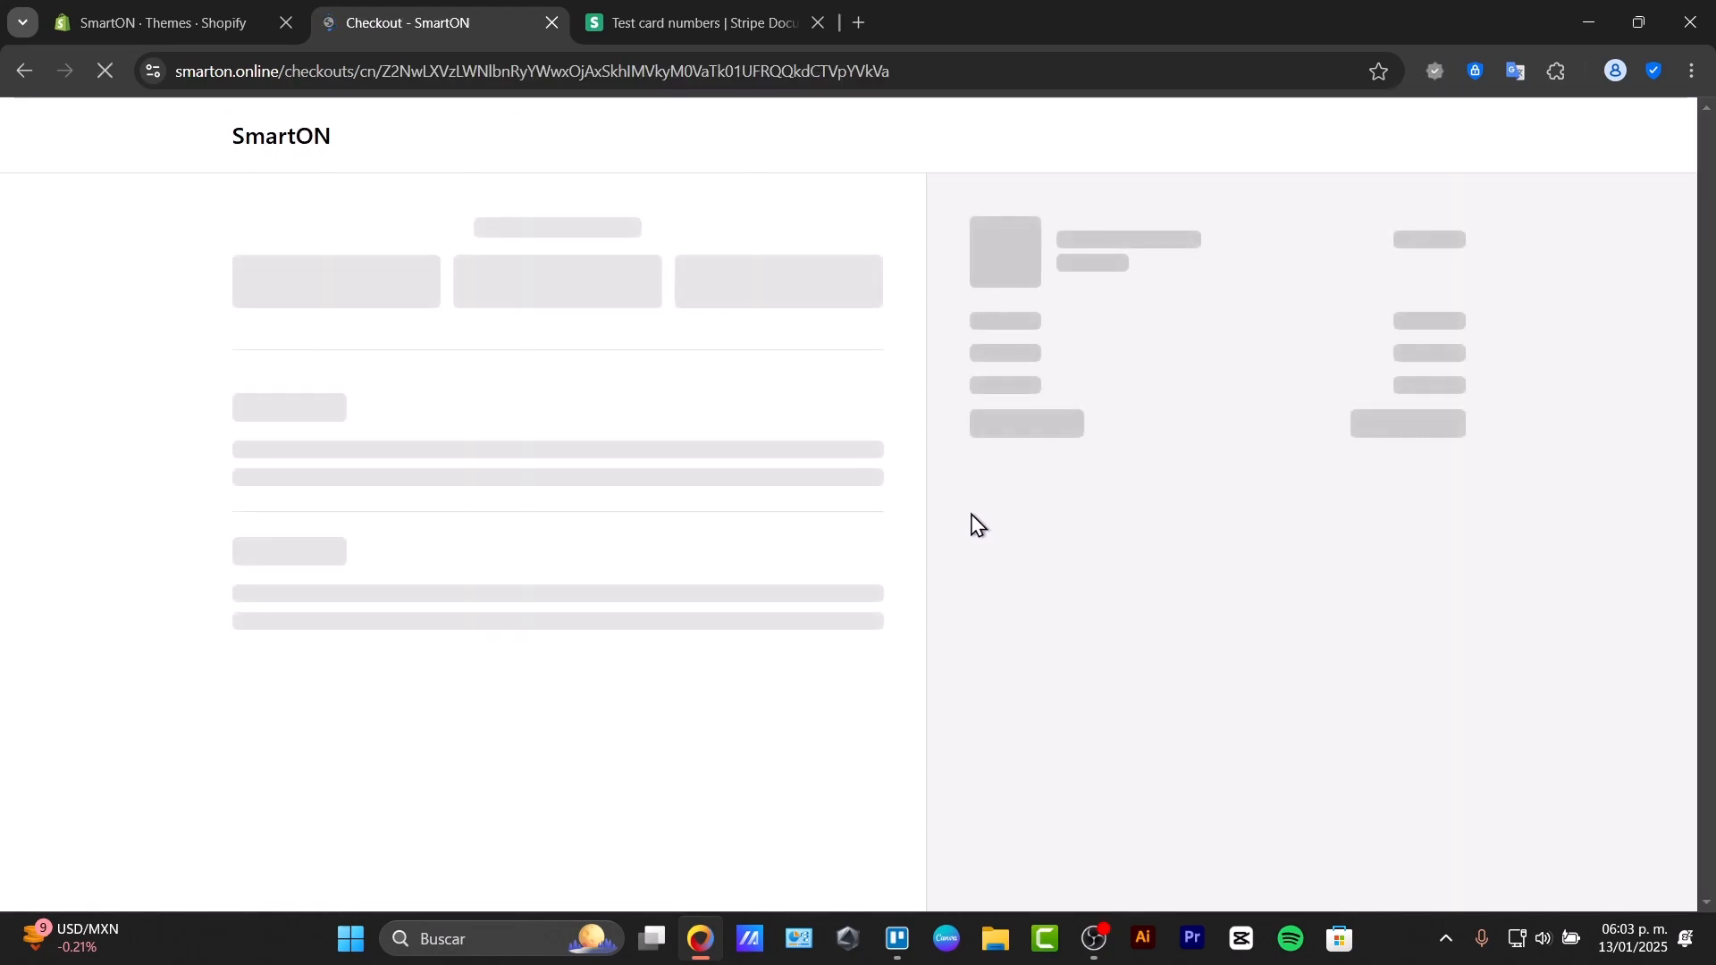
scroll(1030, 567, "down", 5)
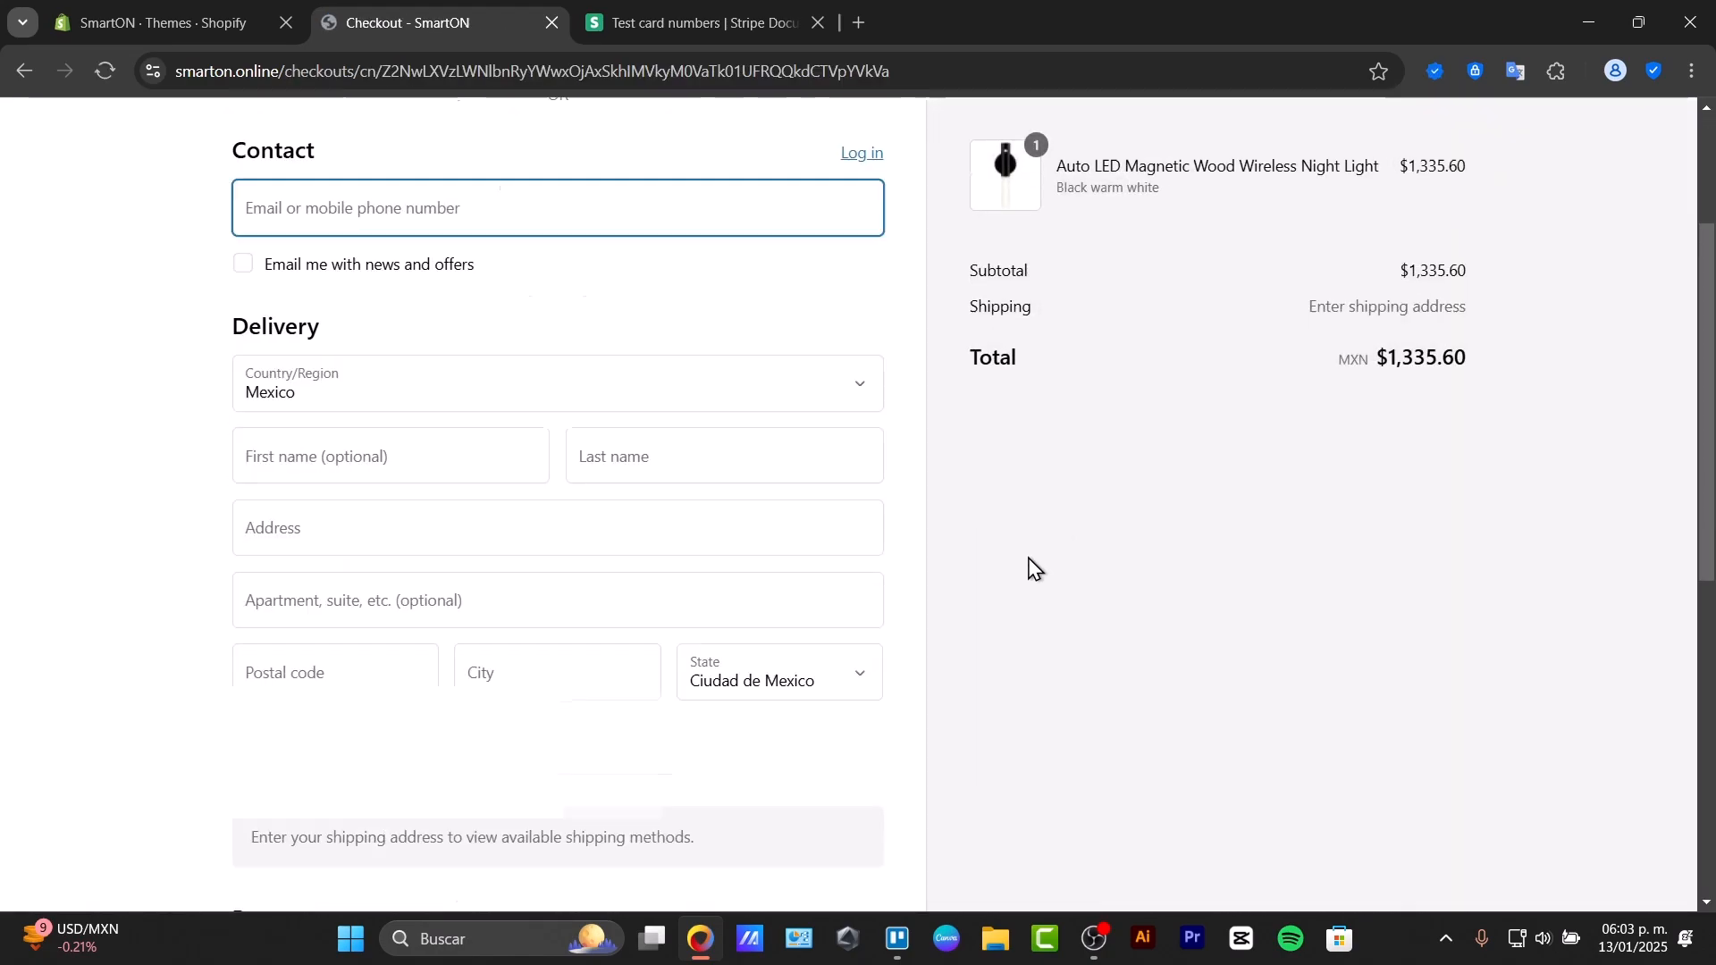
scroll(1027, 566, "down", 5)
scroll(1014, 563, "up", 8)
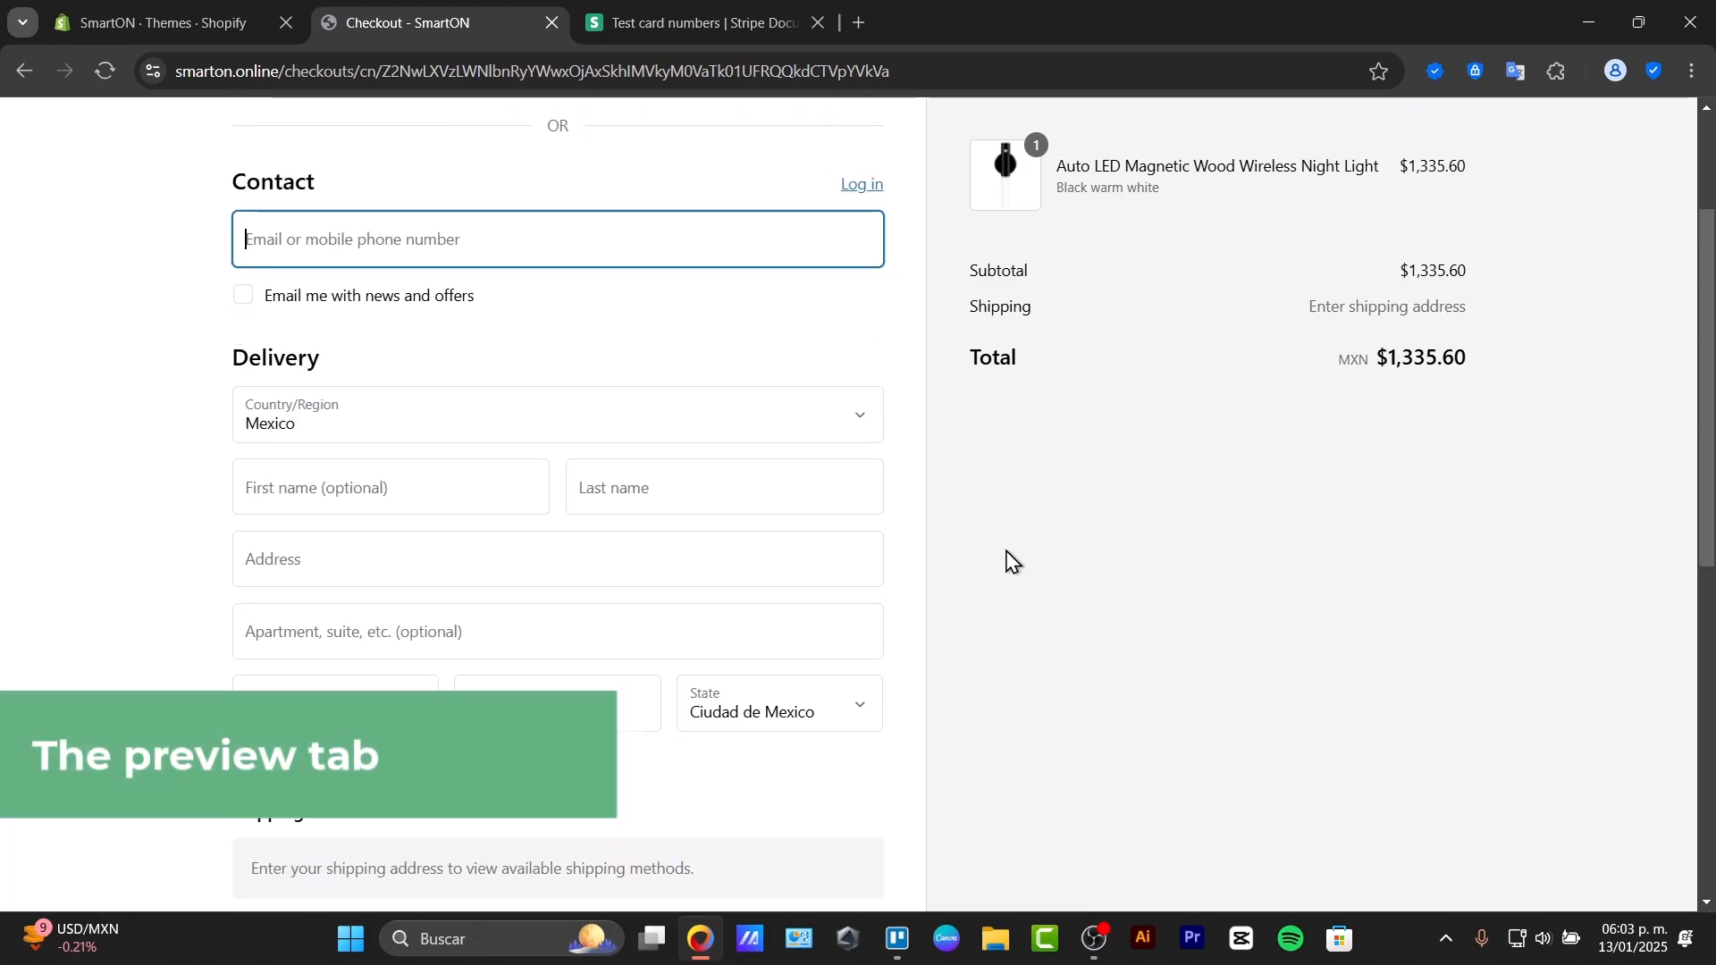
scroll(1142, 417, "down", 10)
left_click(416, 350)
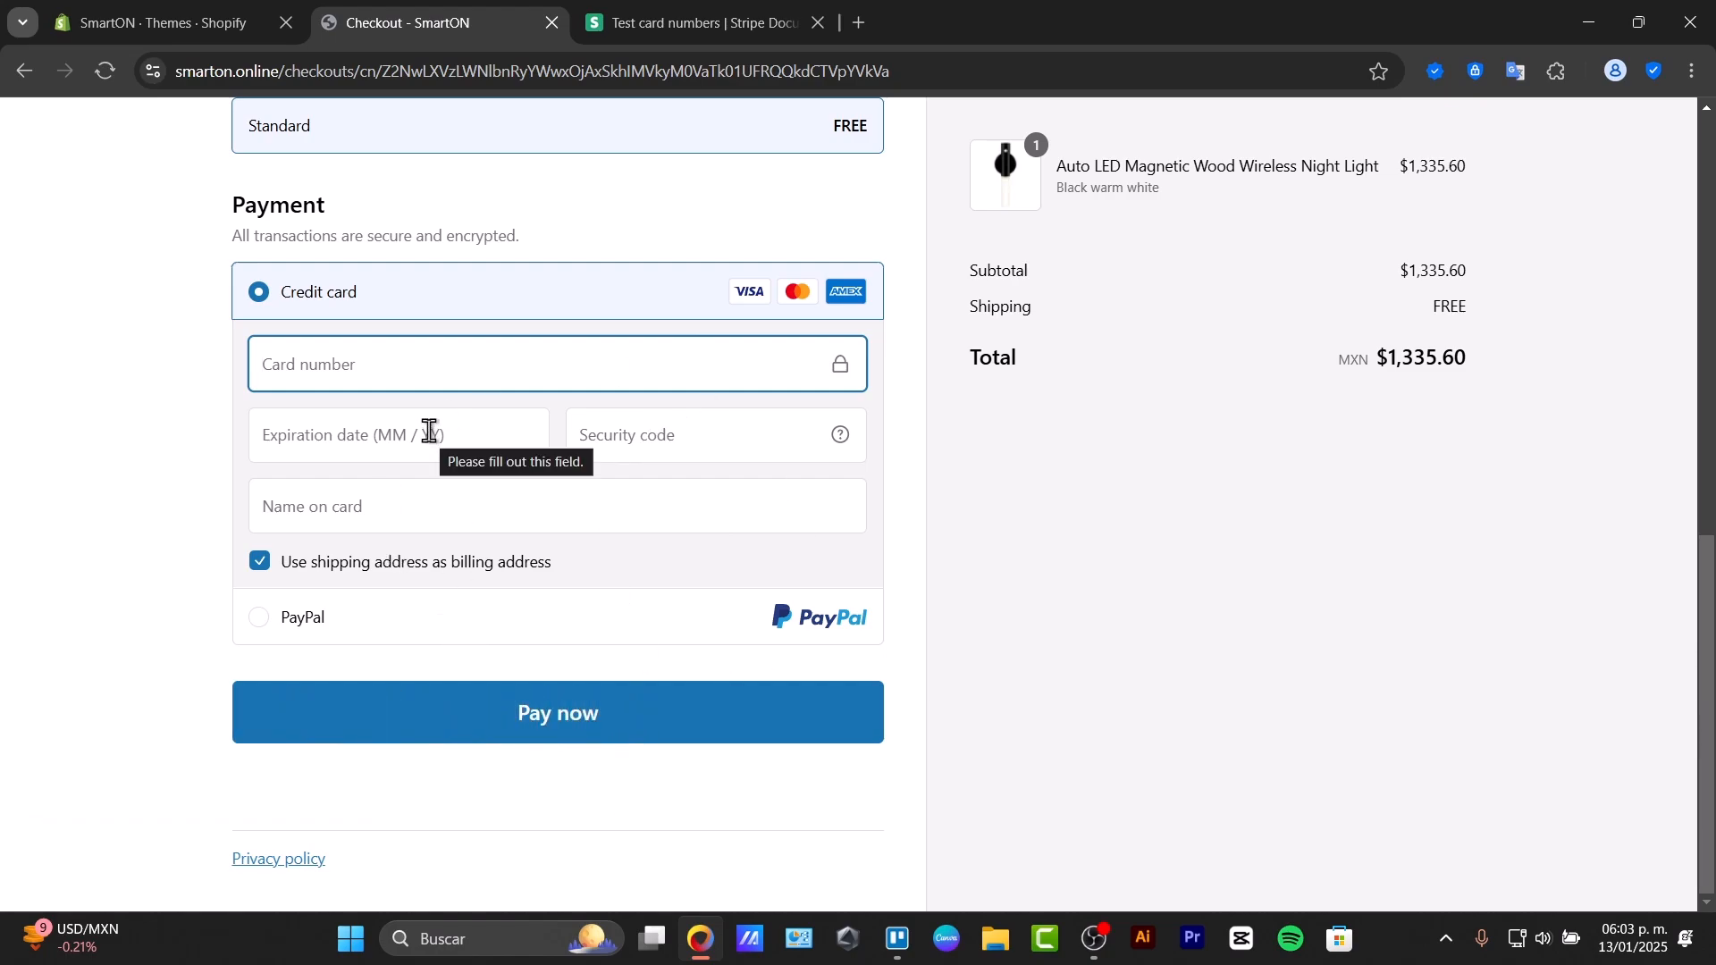
- Switch to Stripe's Testing documentation and examine how to use test cards and the test card numbers listed by brand
left_click(674, 3)
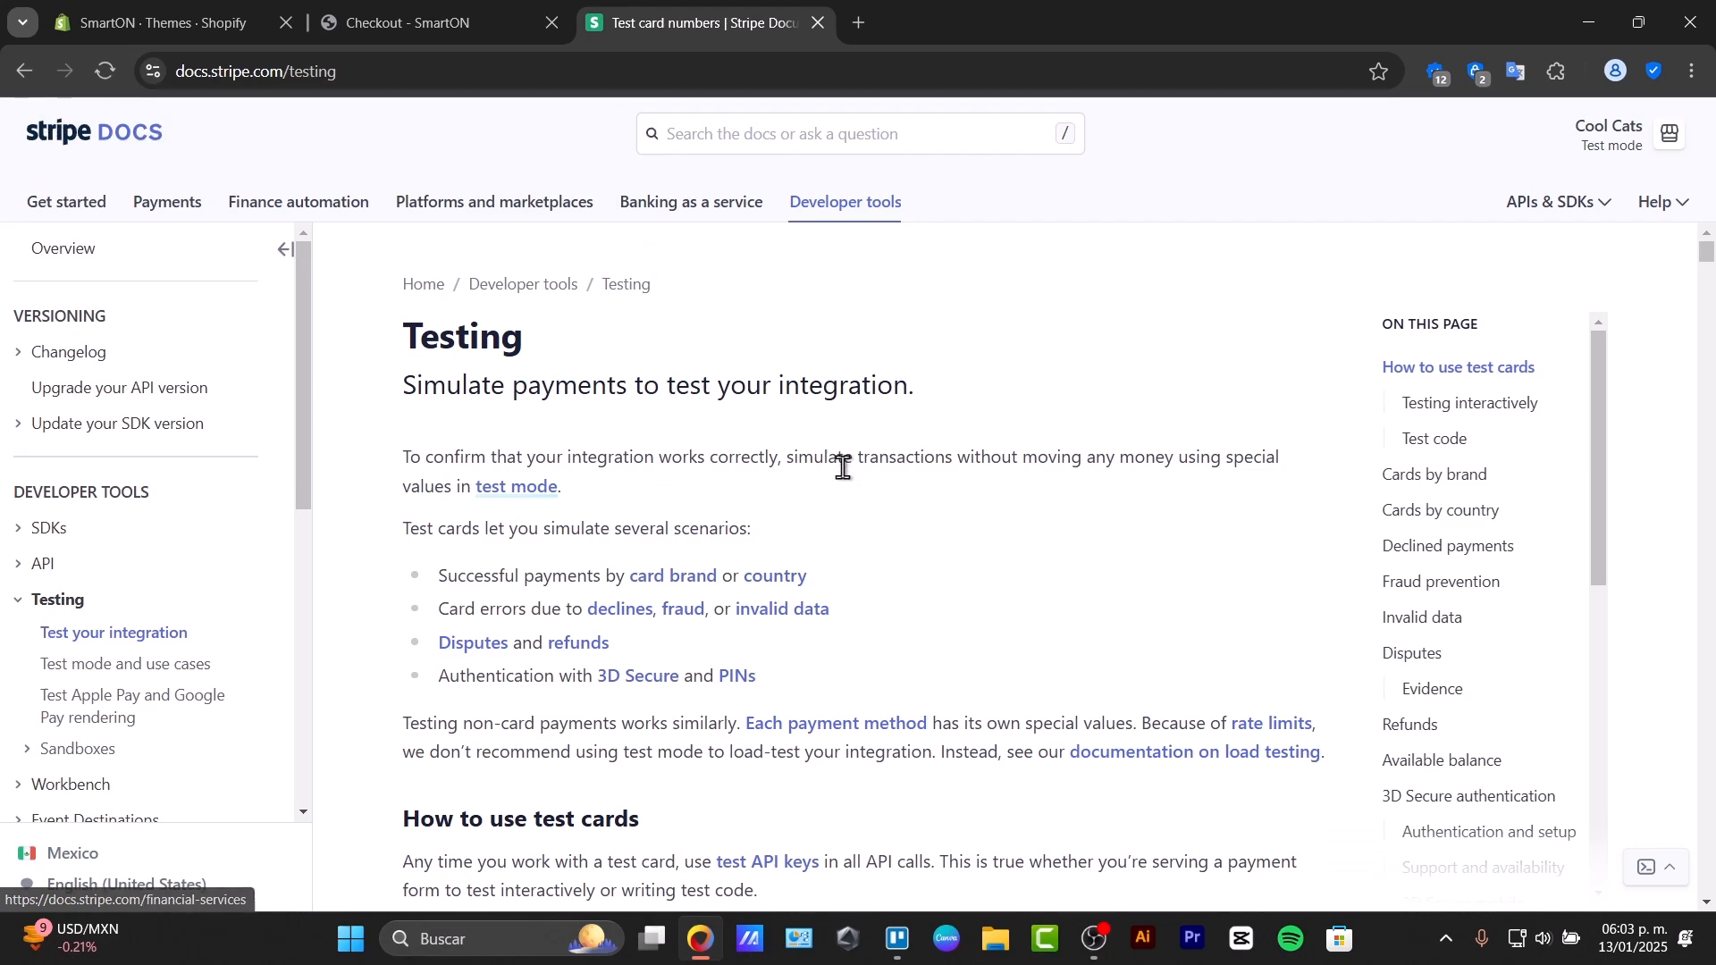
scroll(840, 465, "down", 8)
scroll(842, 482, "up", 4)
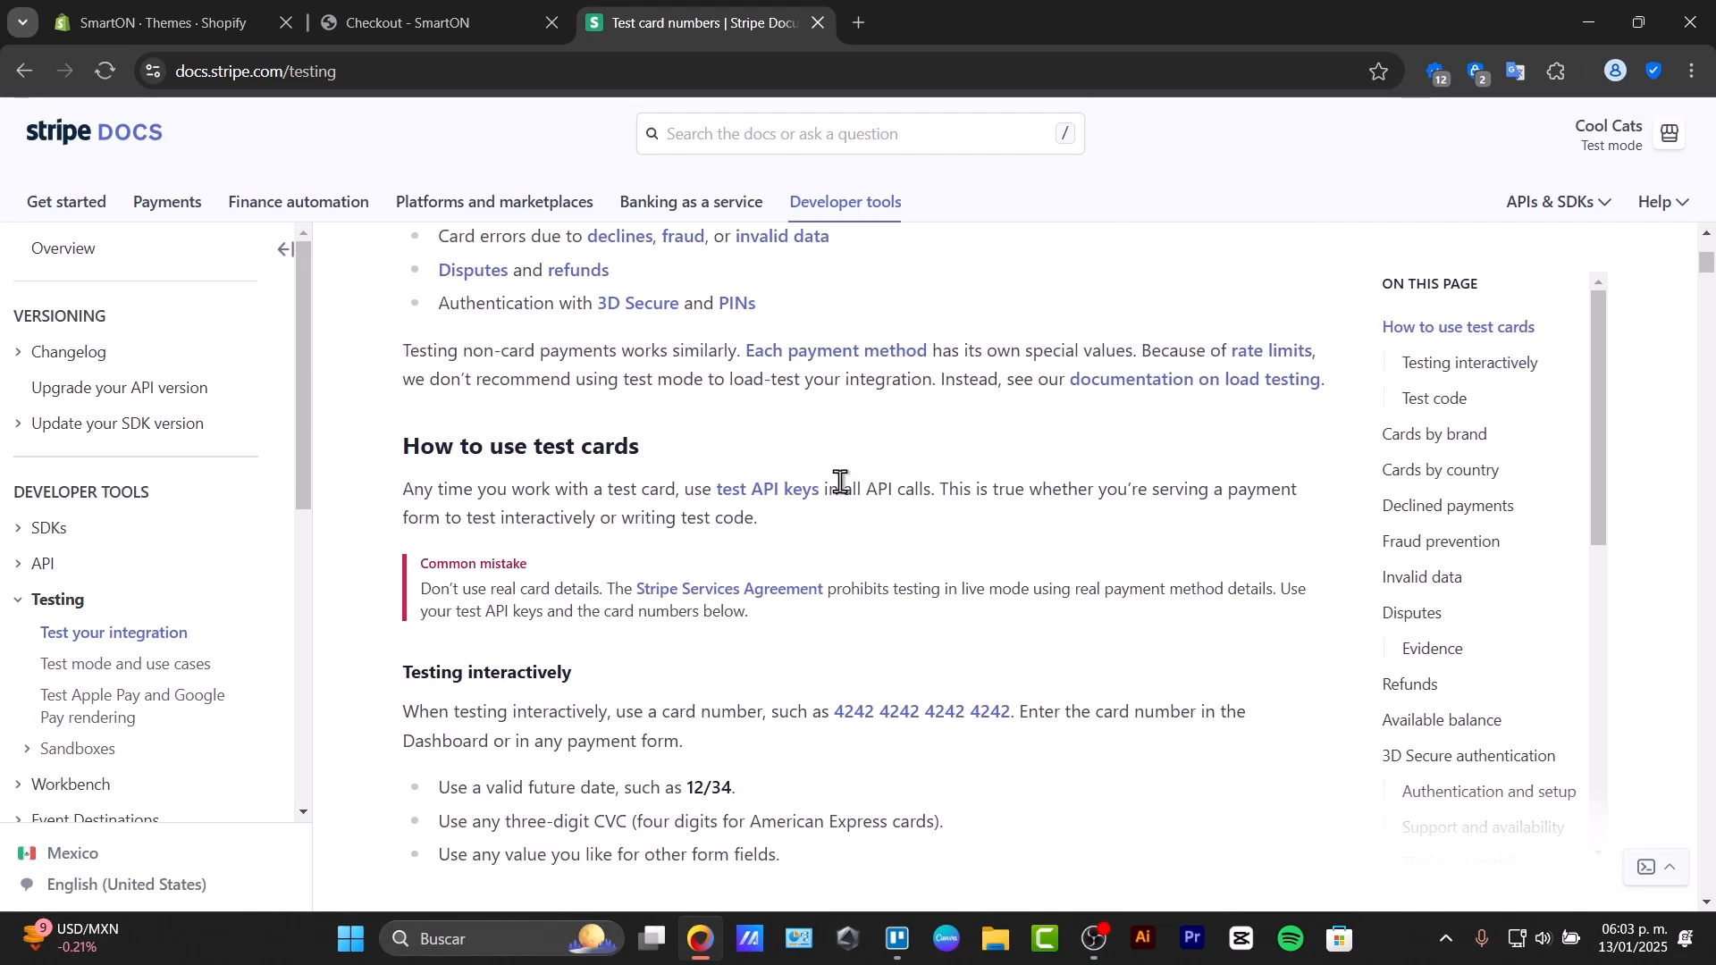
scroll(883, 570, "down", 15)
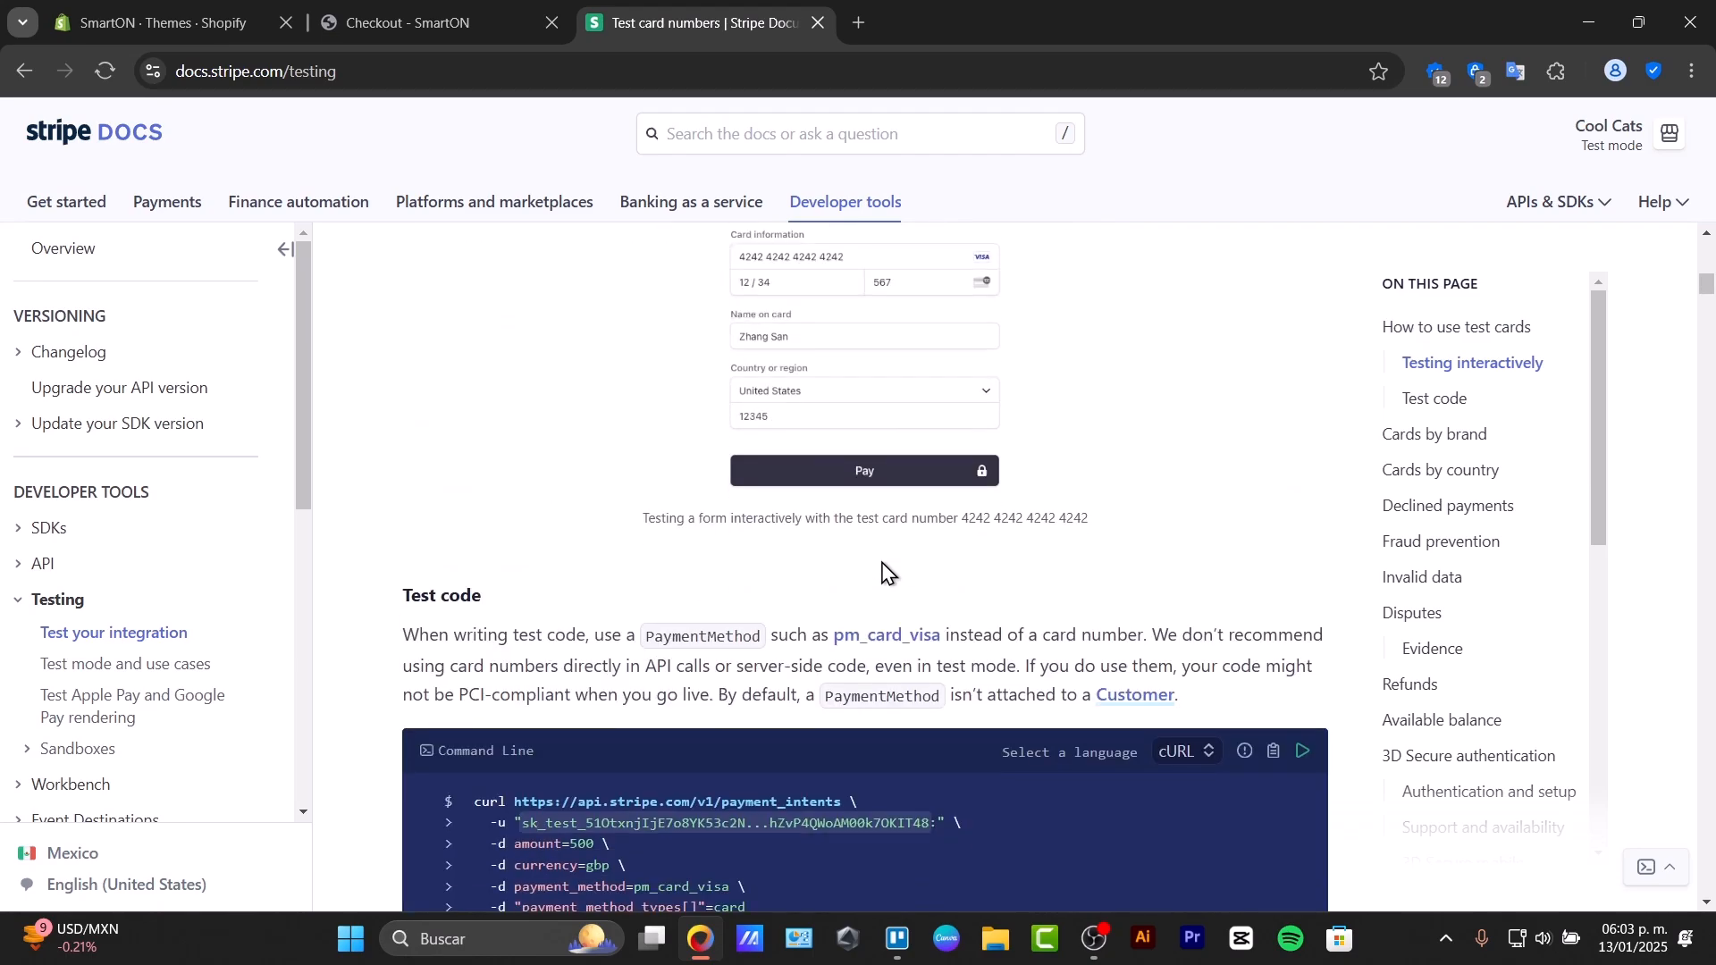
scroll(883, 570, "down", 4)
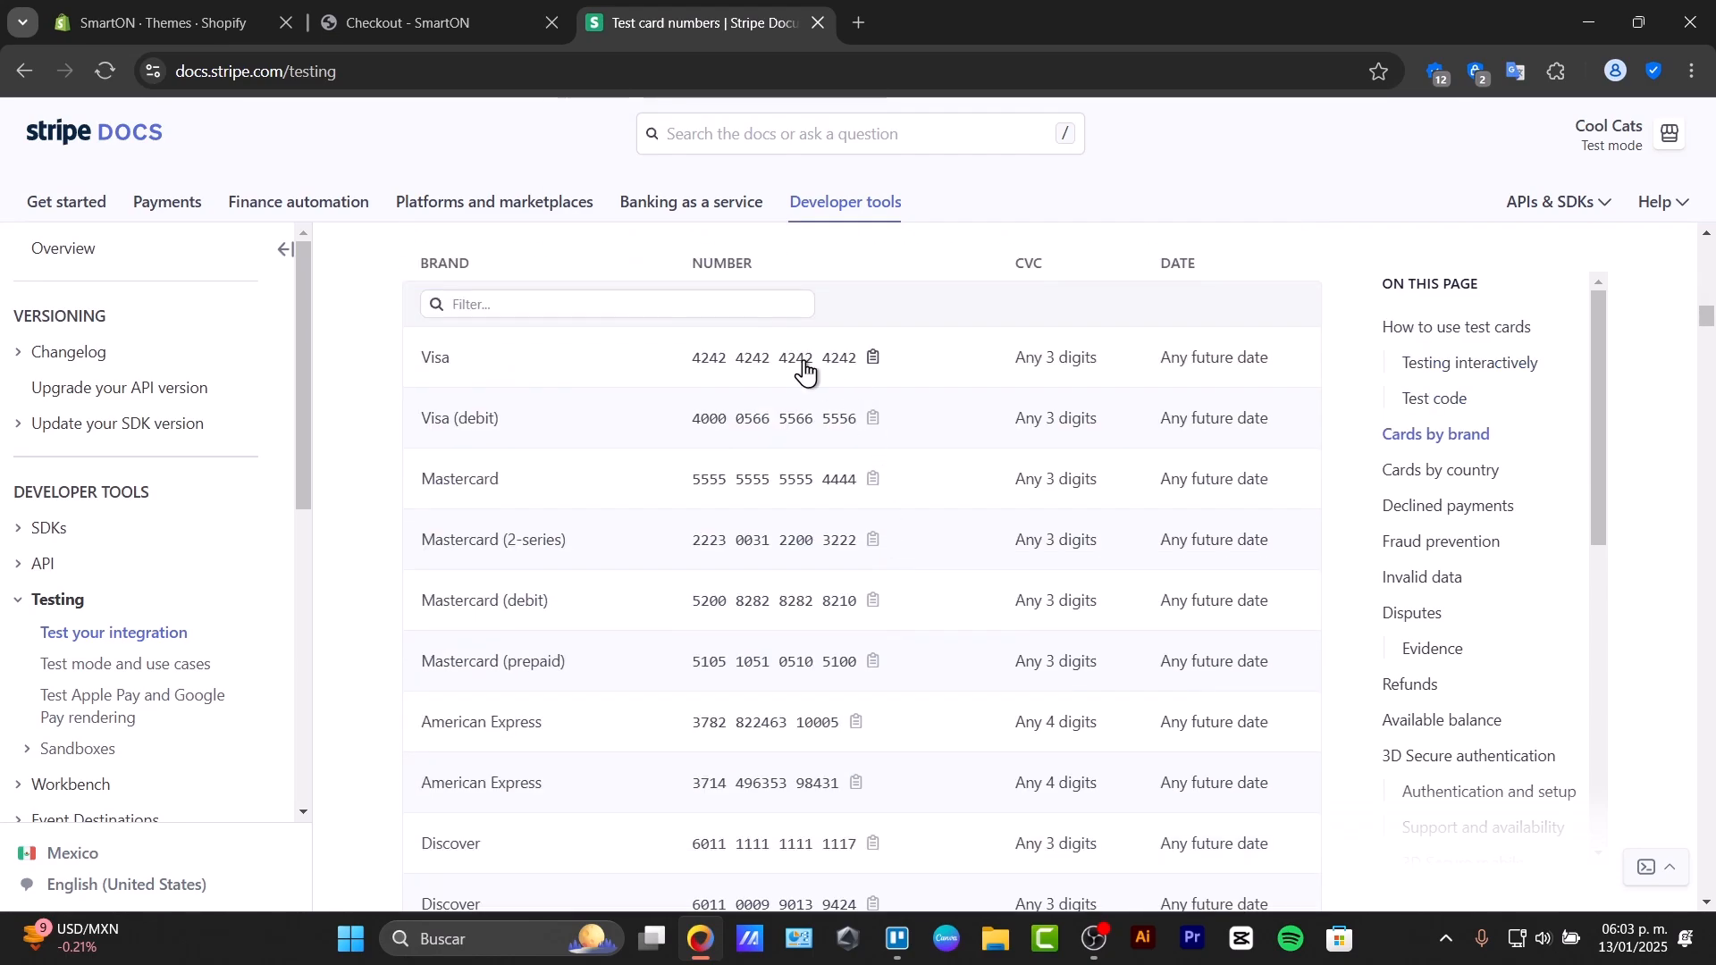
scroll(689, 508, "up", 4)
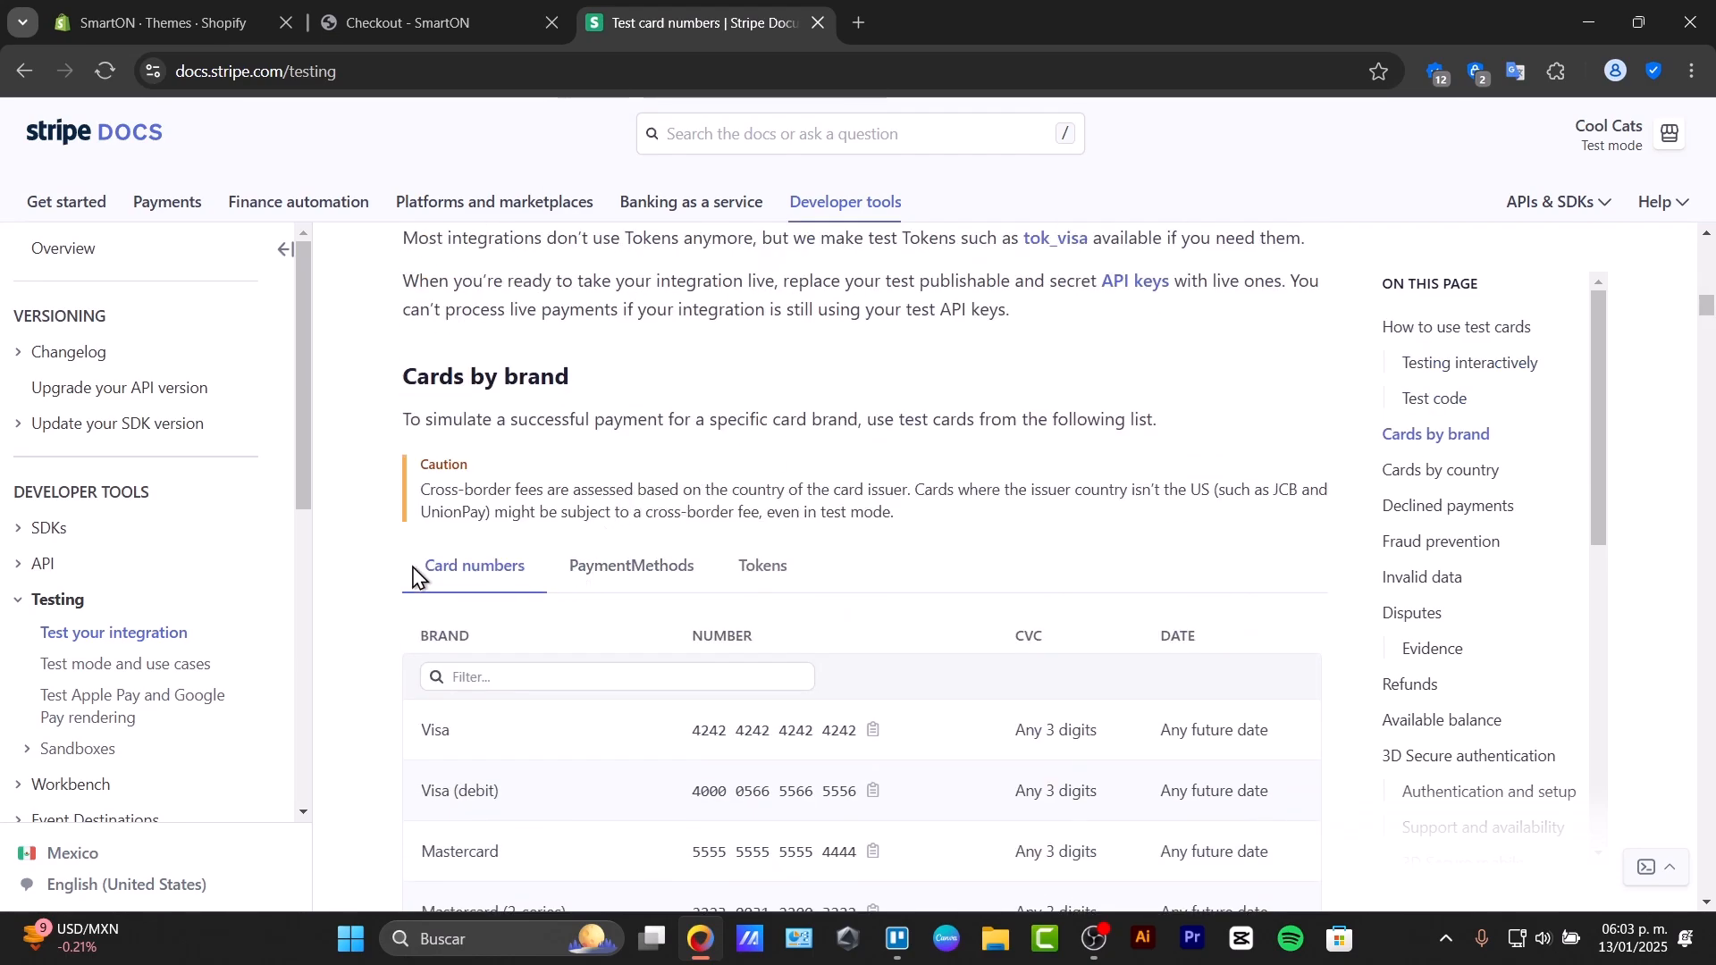
scroll(742, 607, "down", 4)
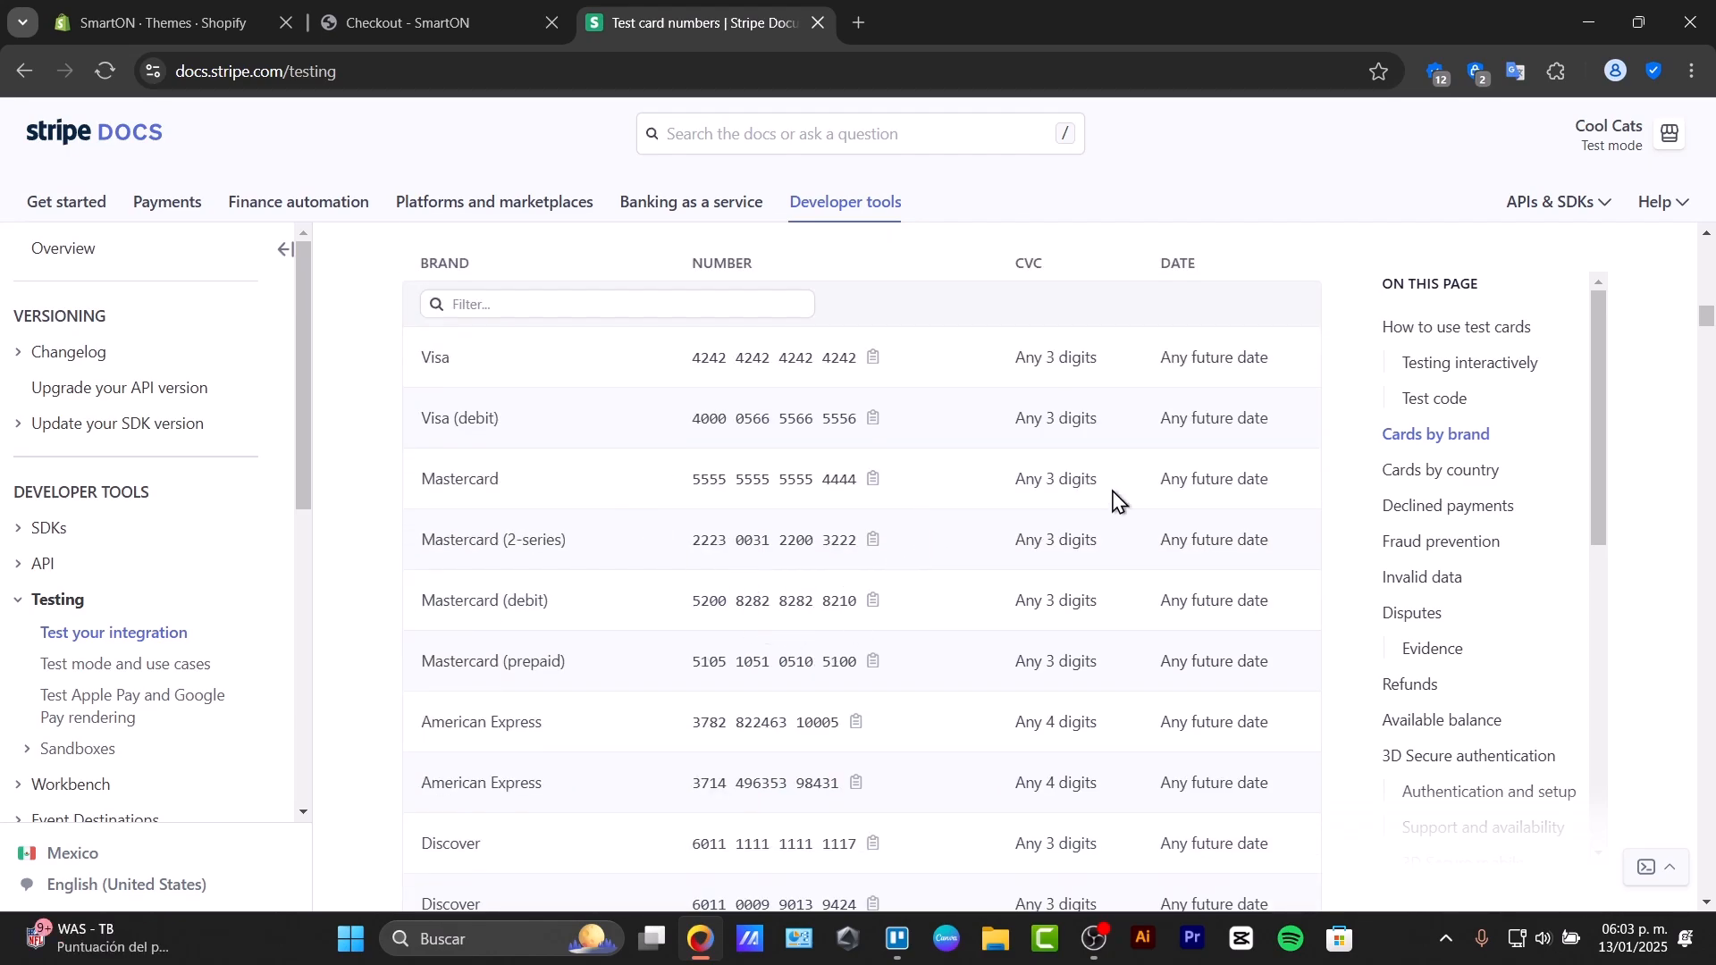
scroll(1112, 498, "down", 12)
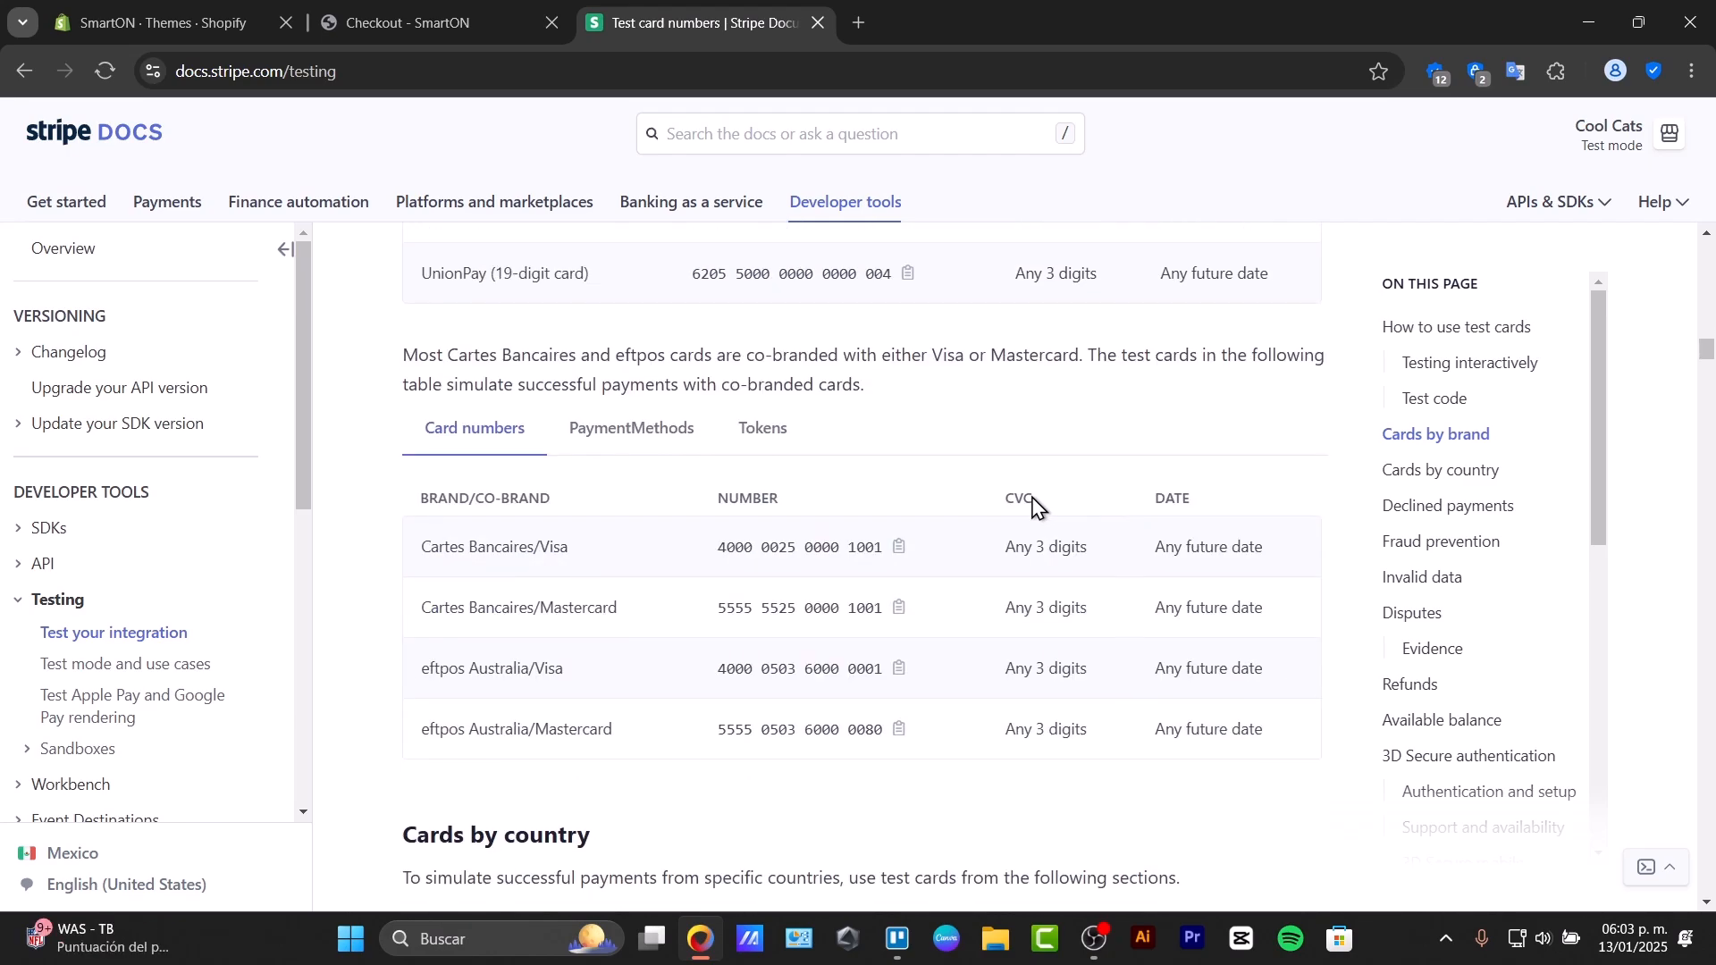
- Find the Declined payments section of the Stripe documentation and copy the test card number for a generic decline
scroll(916, 505, "down", 20)
scroll(909, 509, "down", 20)
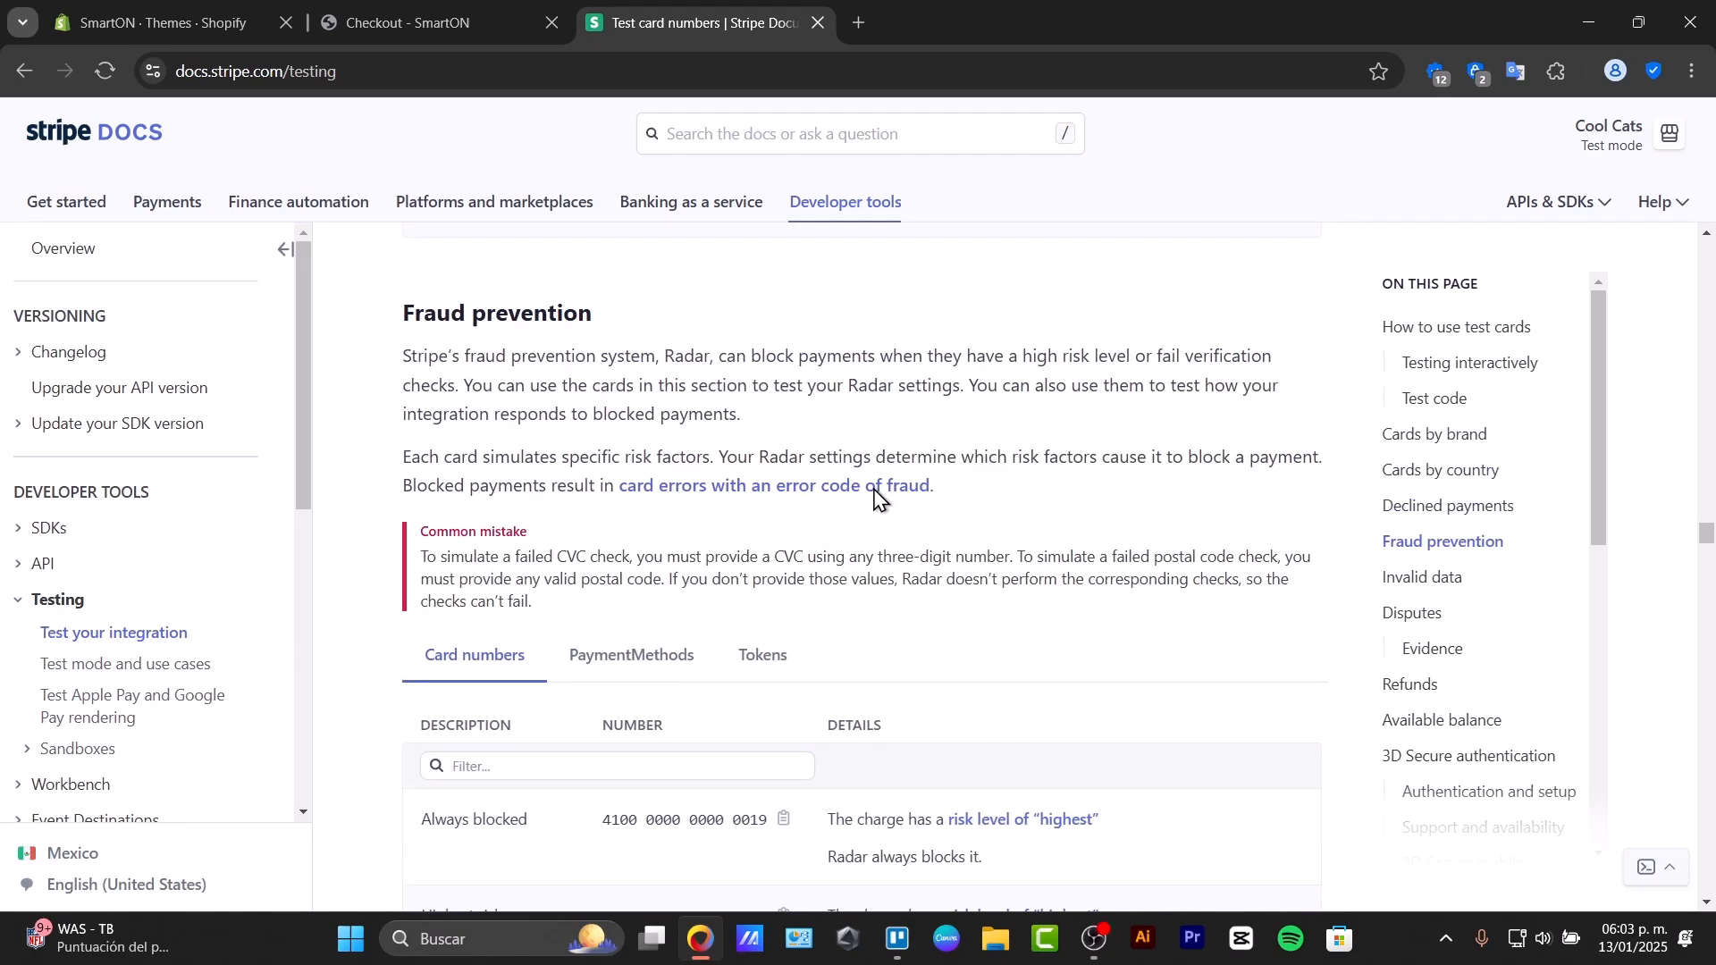
scroll(875, 497, "up", 4)
scroll(874, 498, "up", 12)
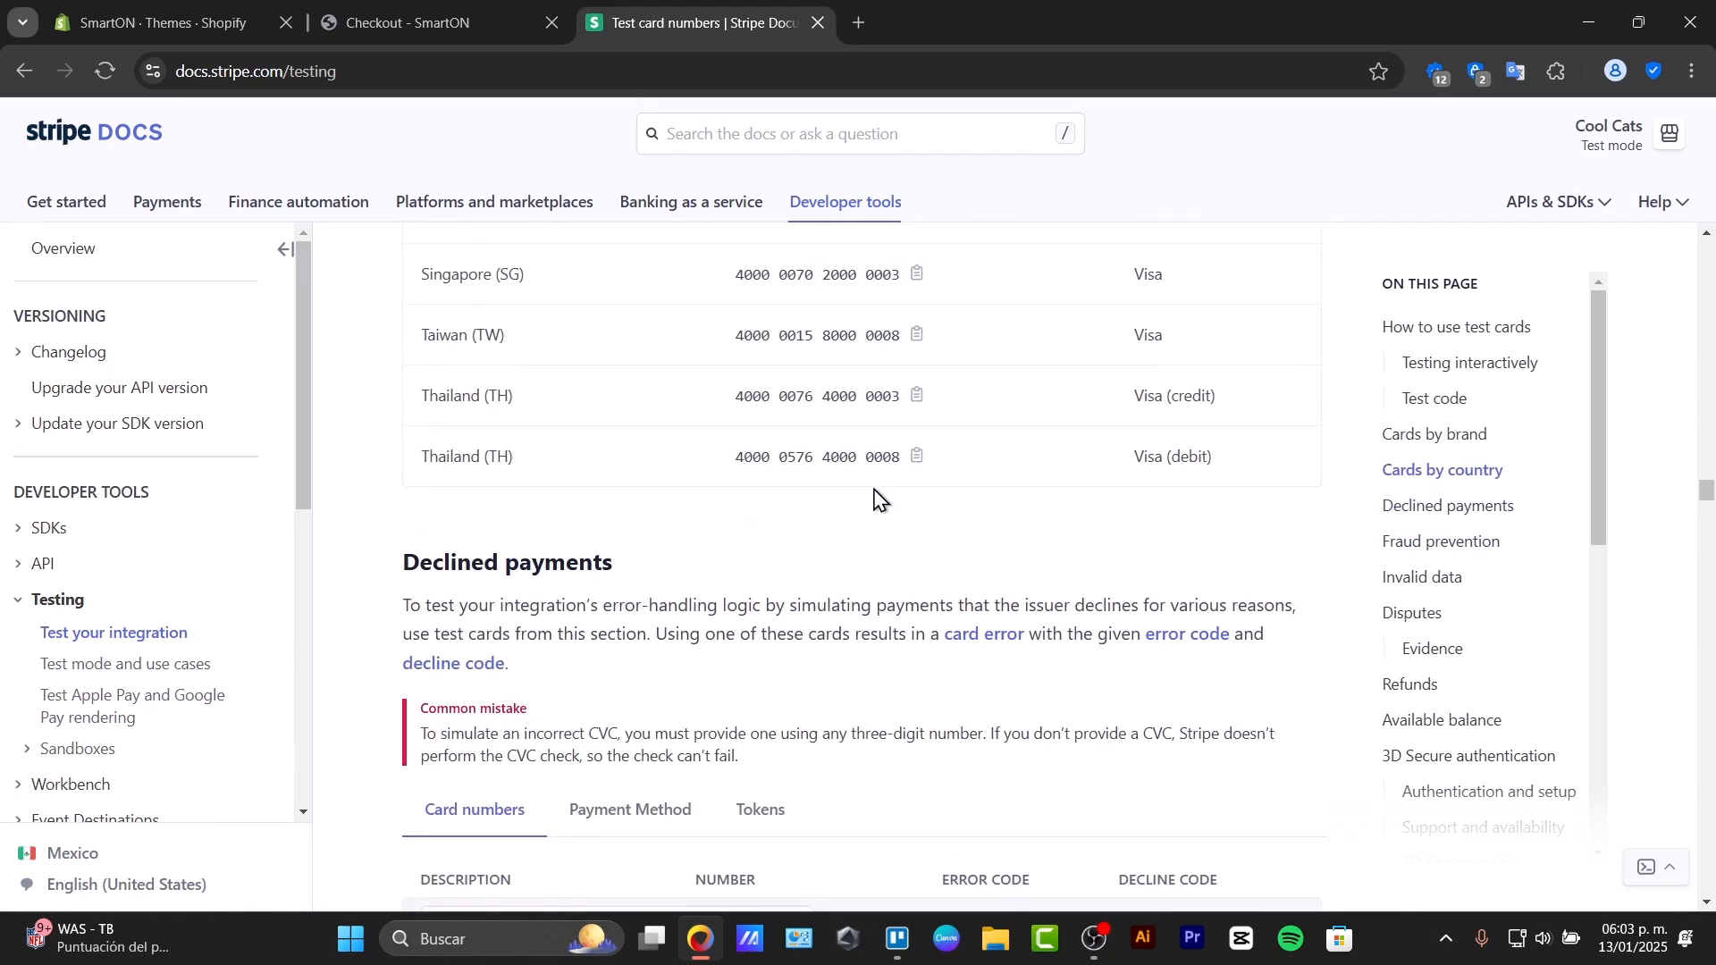
scroll(849, 519, "down", 4)
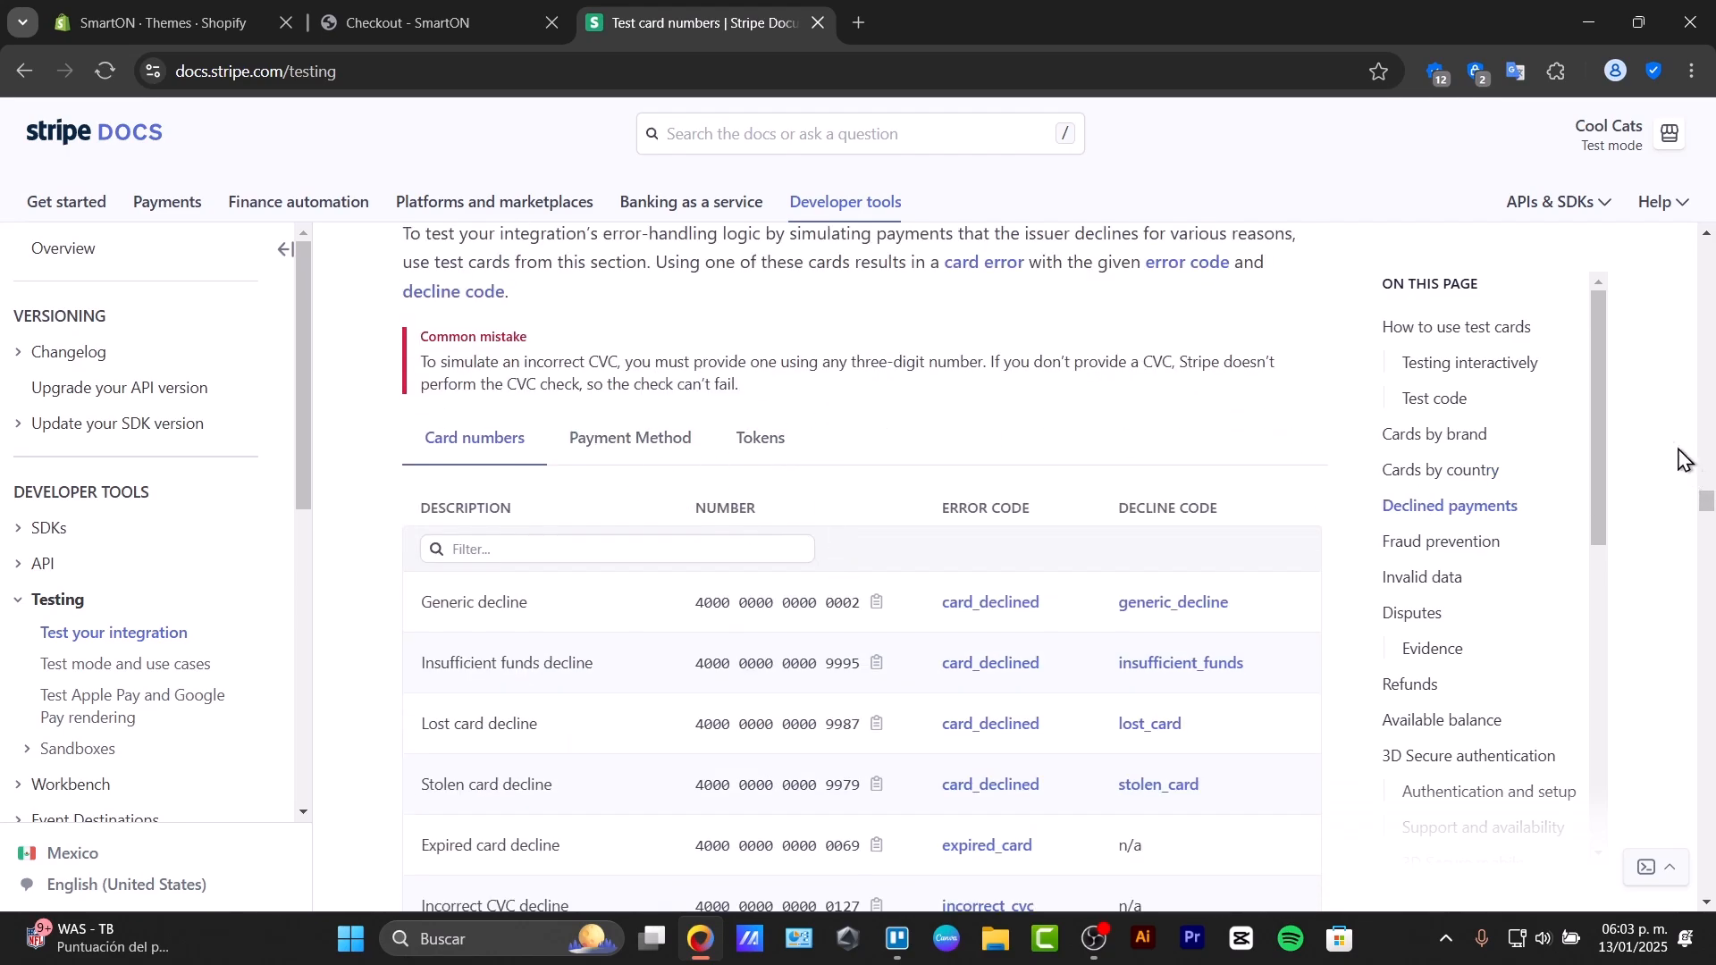
left_click_drag(1709, 514, 1708, 508)
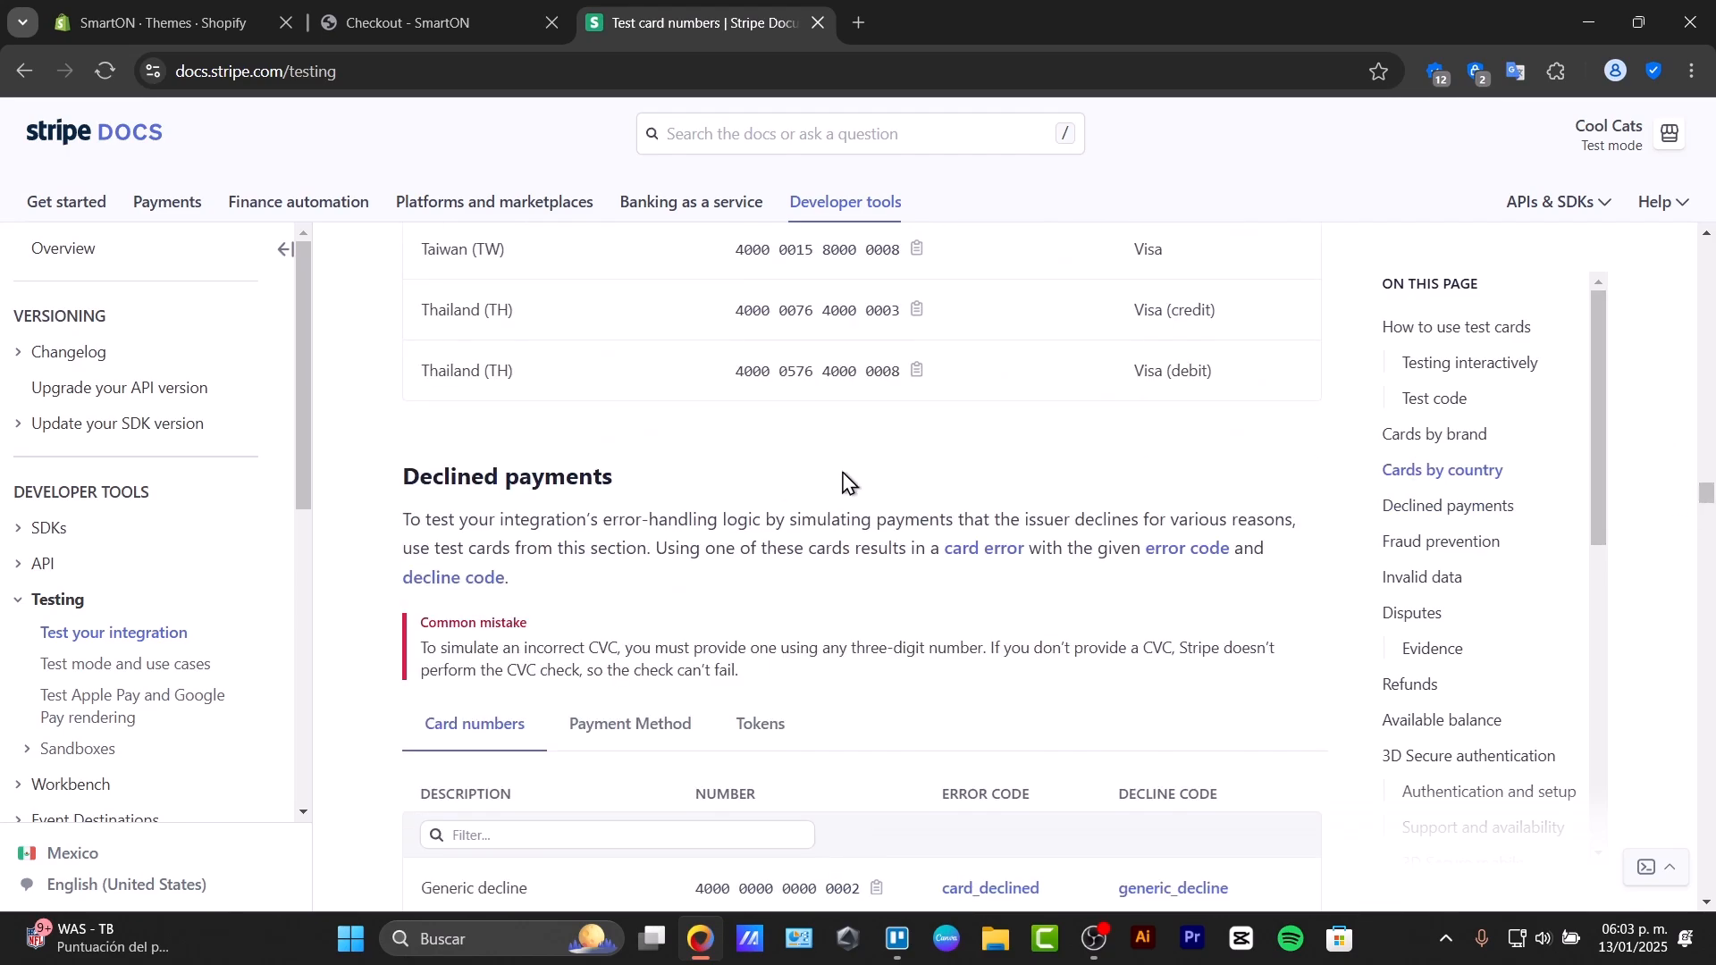
scroll(880, 516, "down", 4)
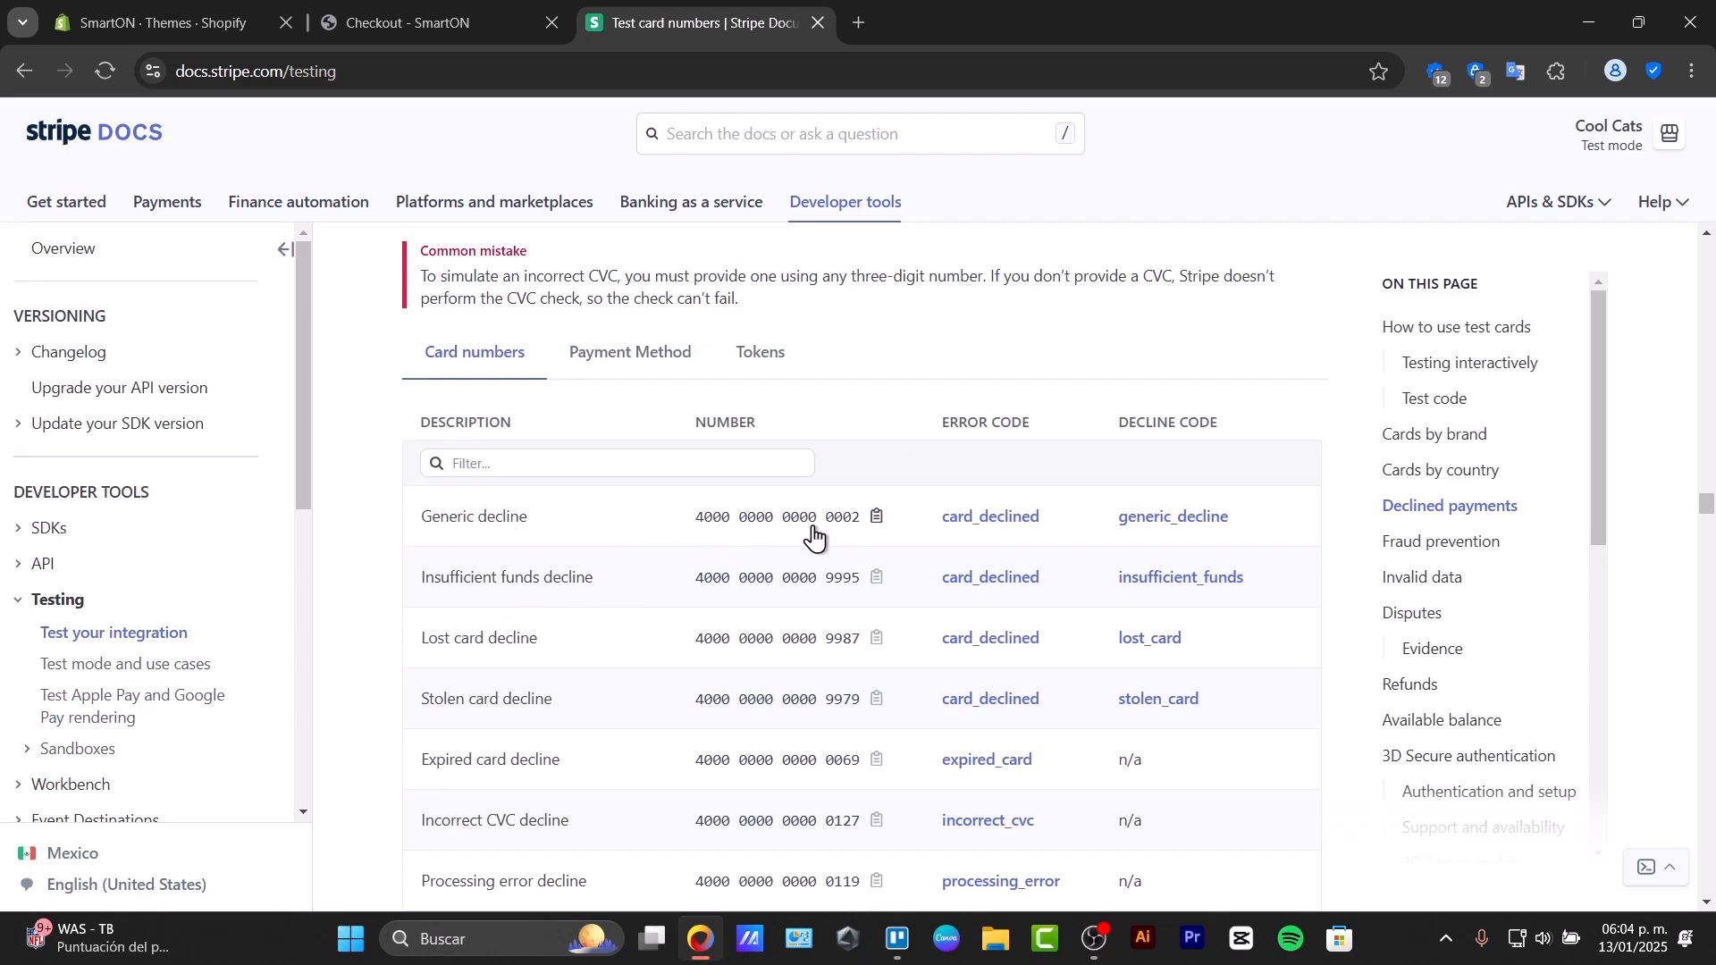
- Return to the store checkout, enter the generic decline test card's number, expiration date, security code and cardholder name, and submit the payment
left_click(227, 10)
left_click(371, 11)
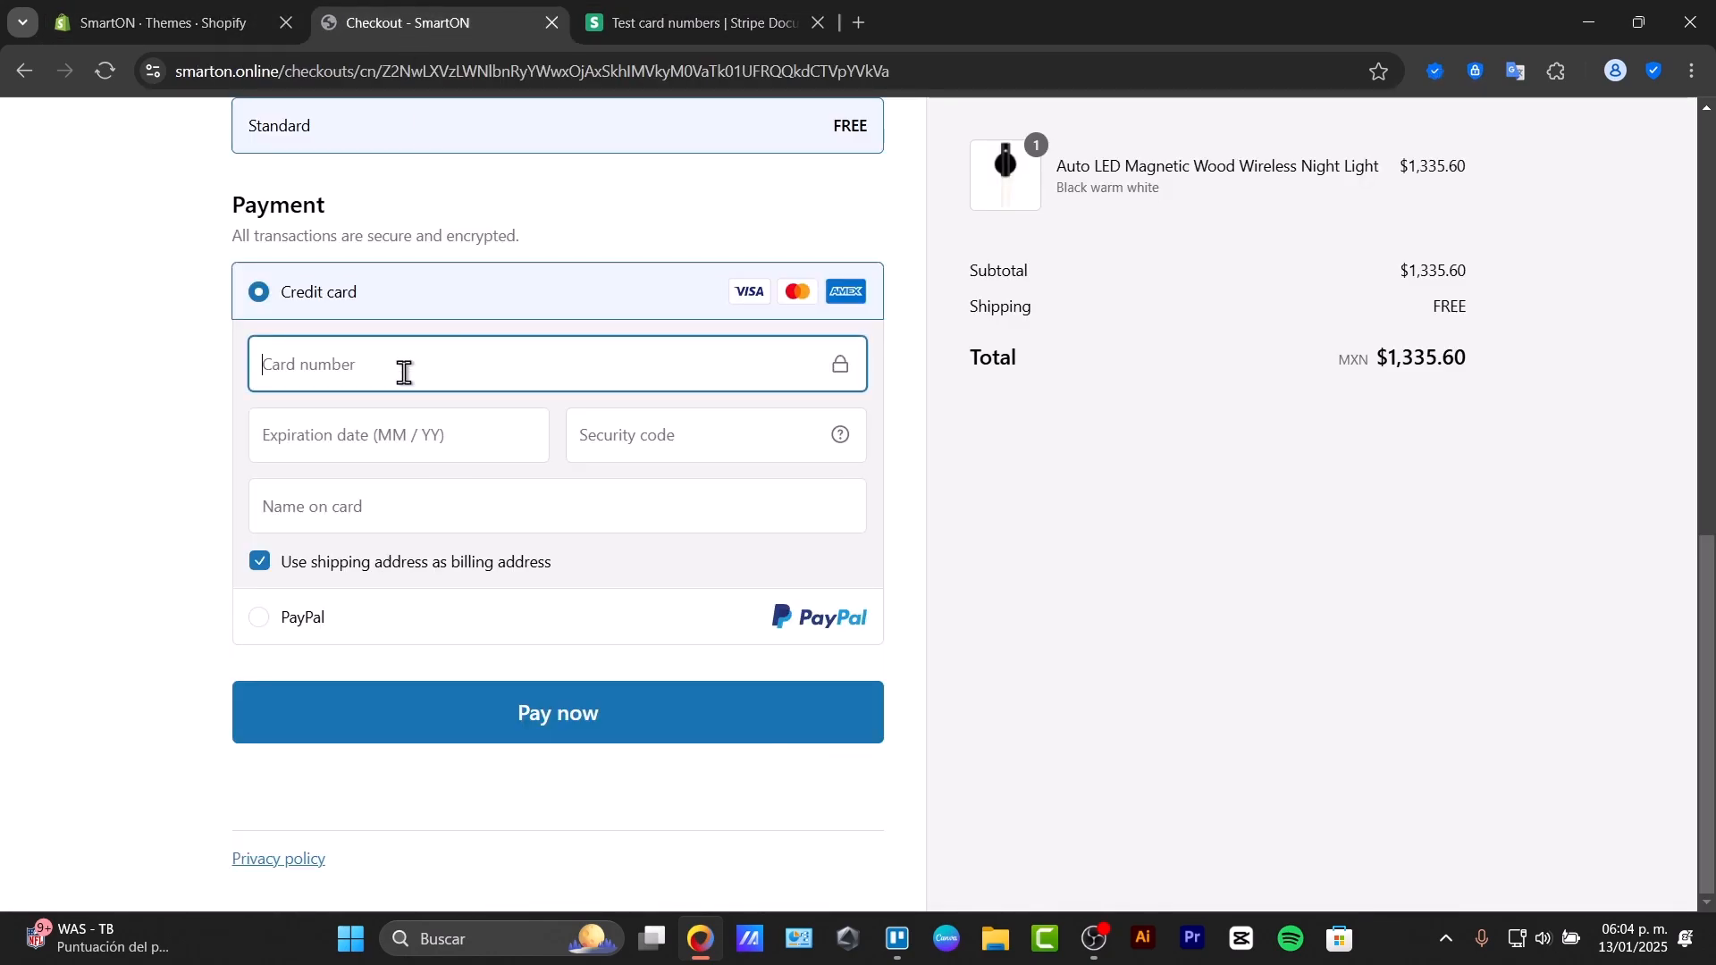
key("ctrl+v")
left_click(478, 451)
type("08")
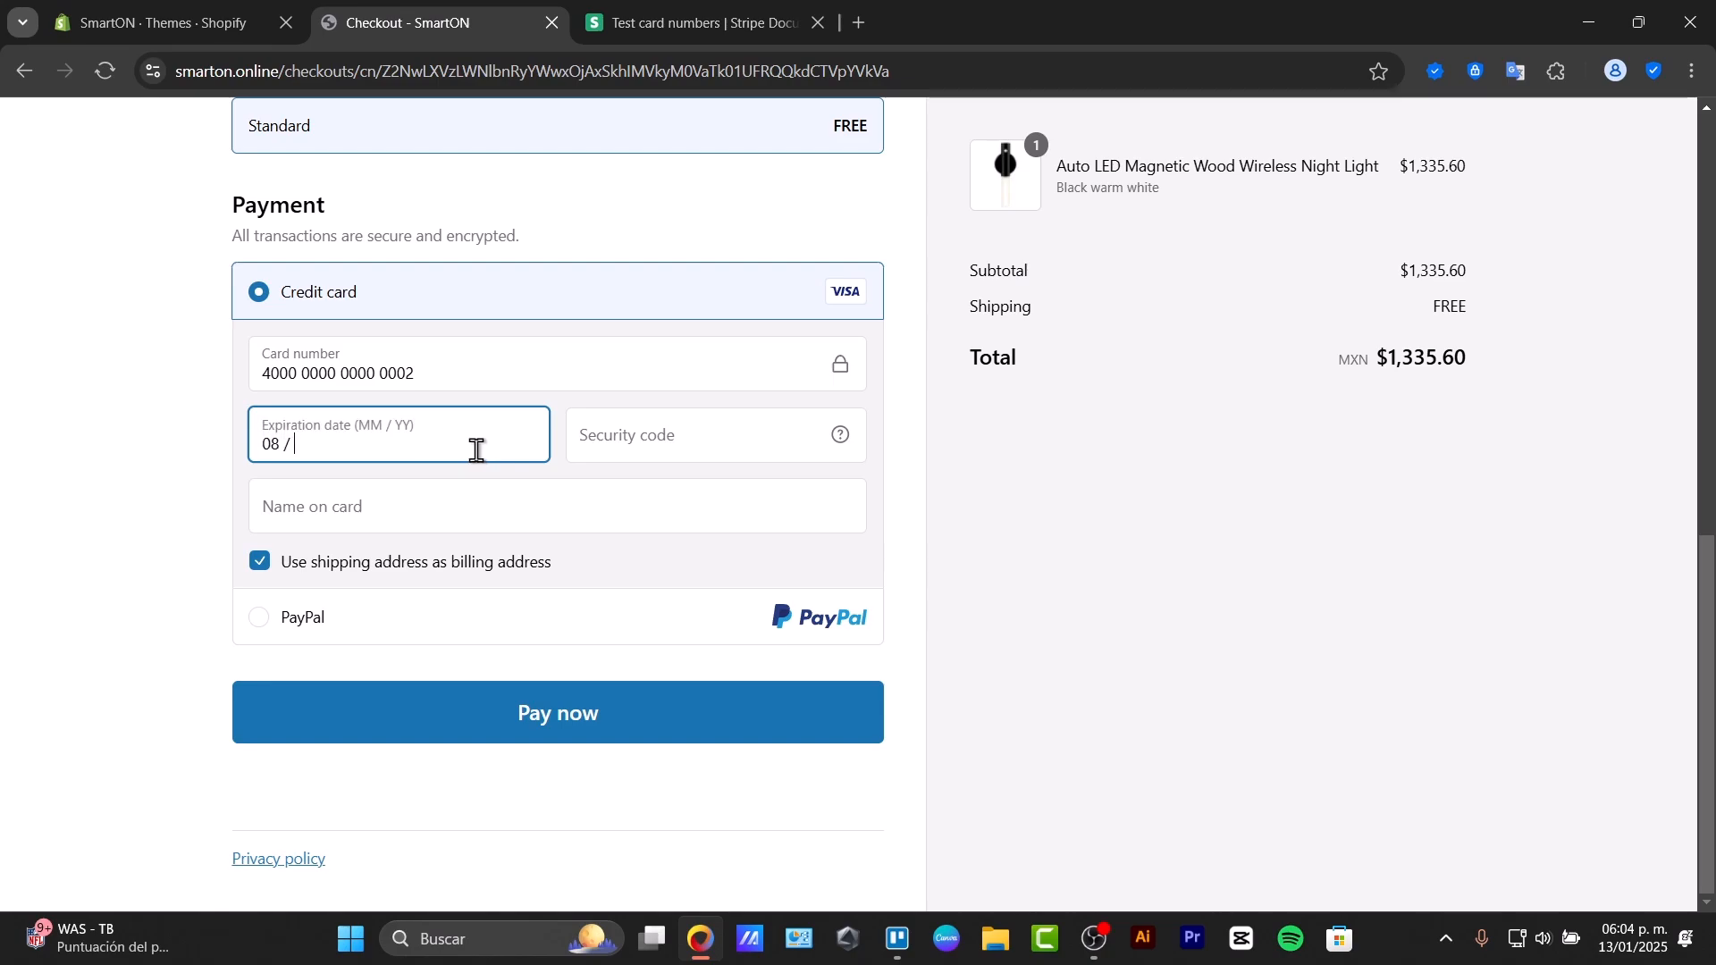
left_click(628, 436)
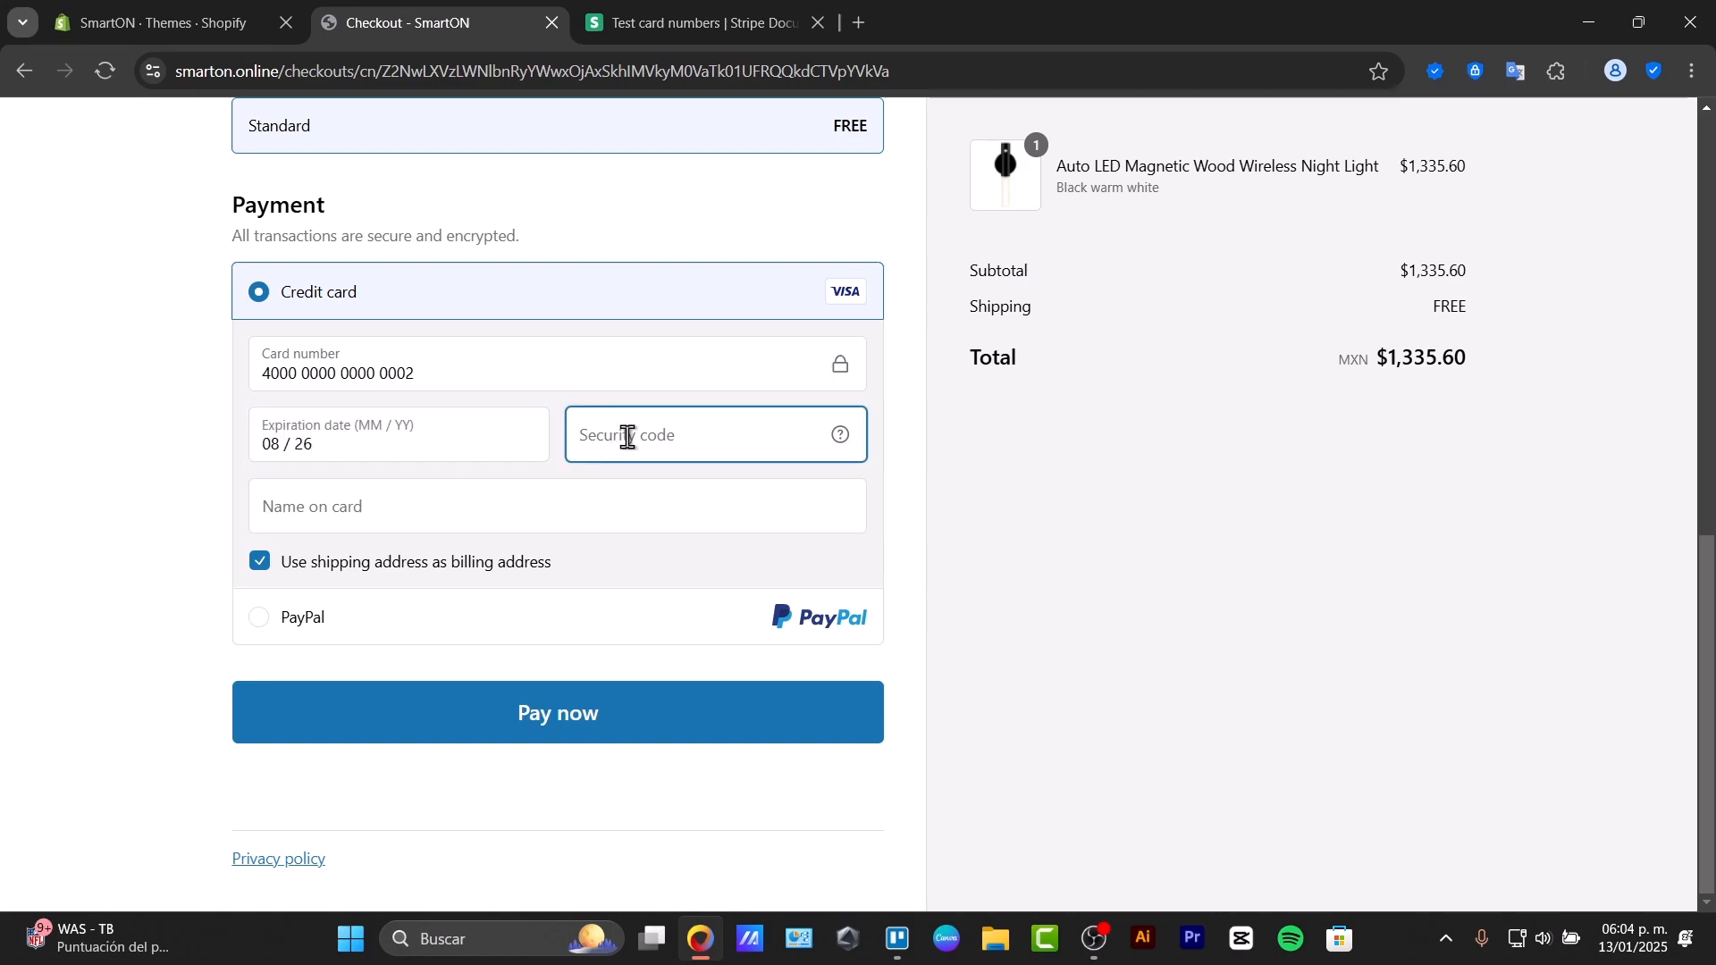
type("567")
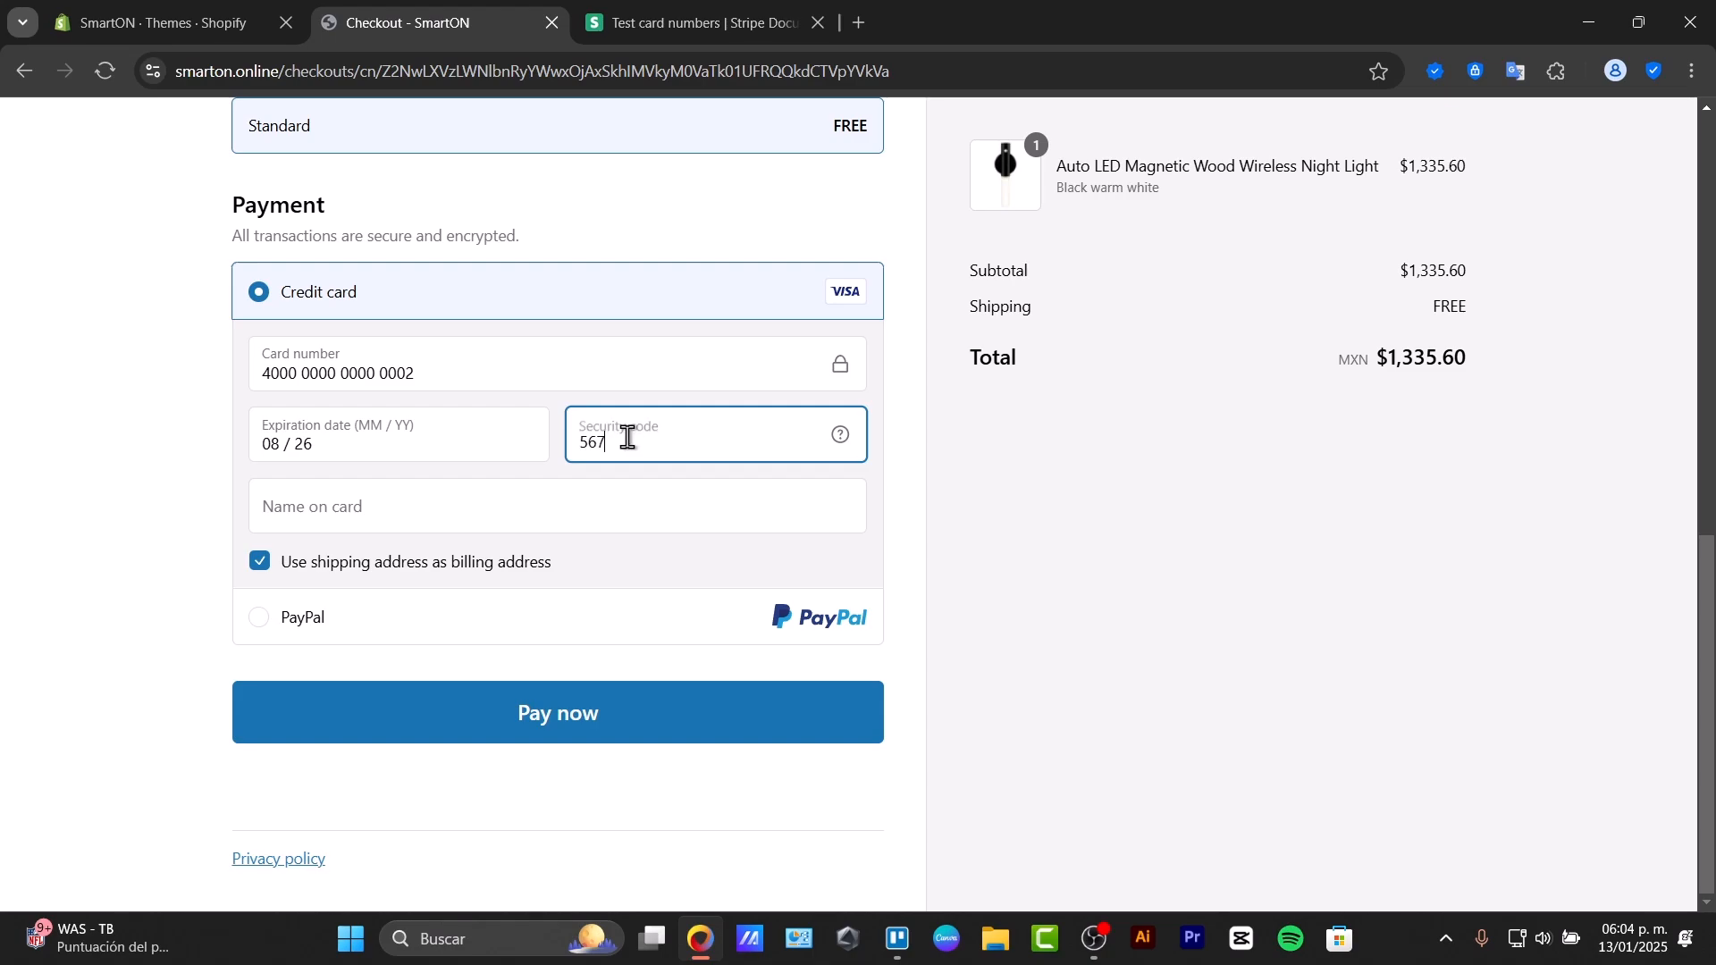
left_click(610, 526)
left_click(486, 599)
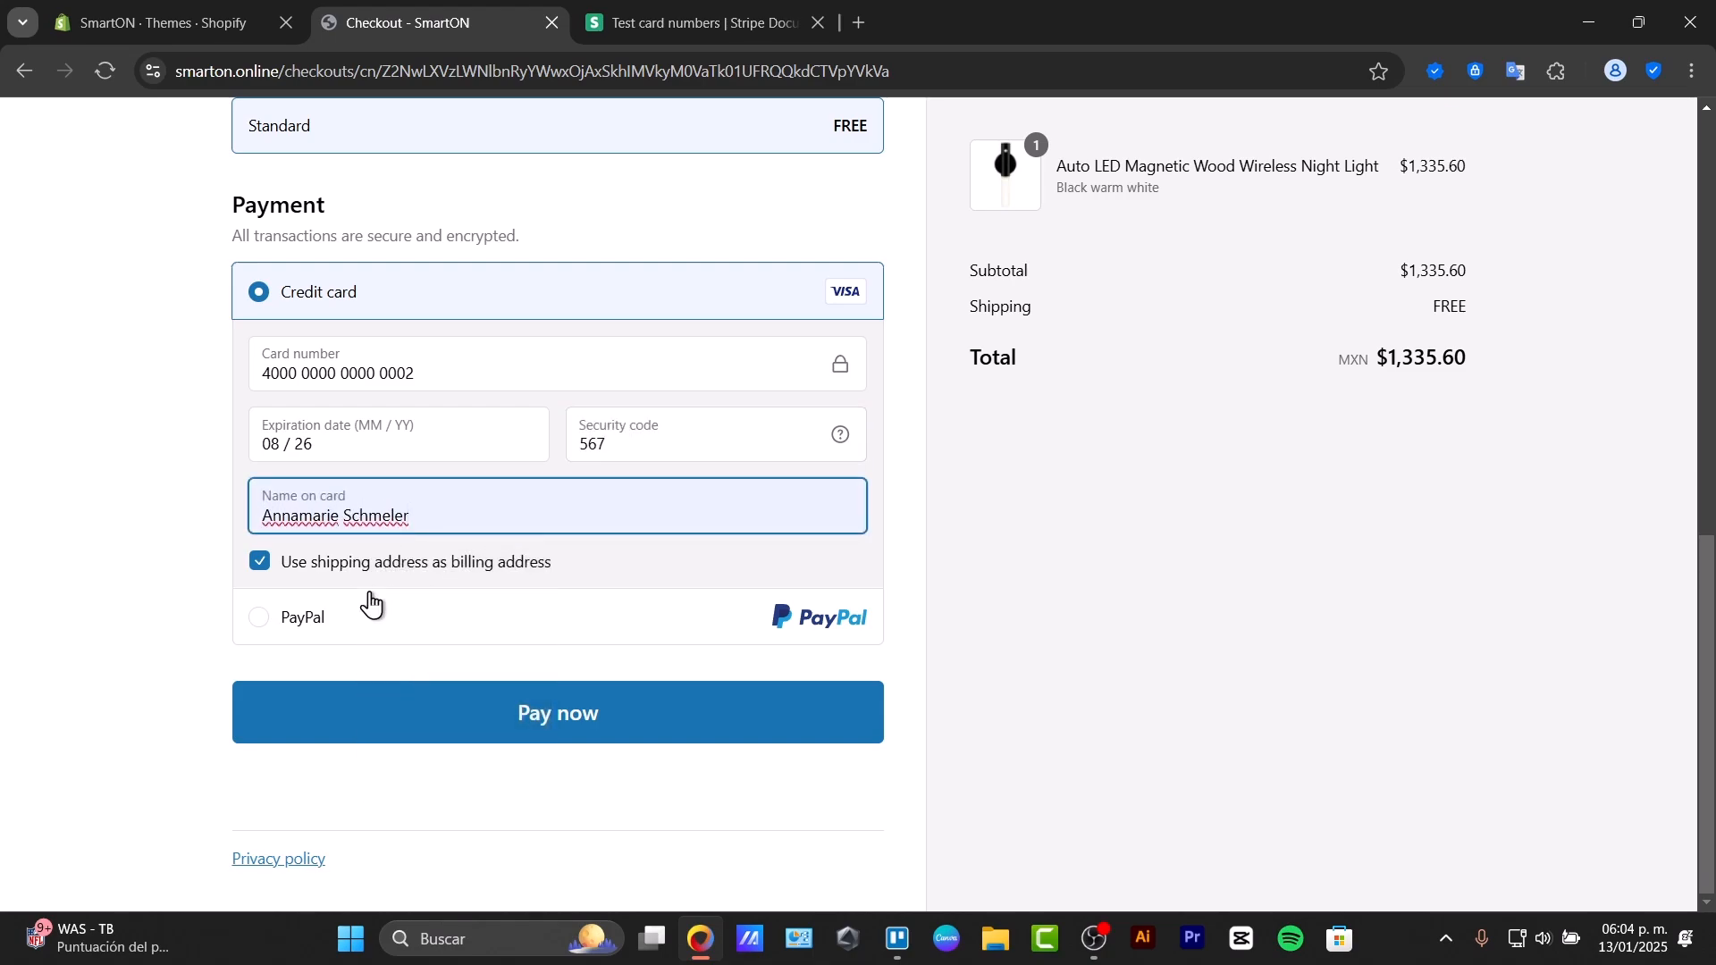
left_click(536, 740)
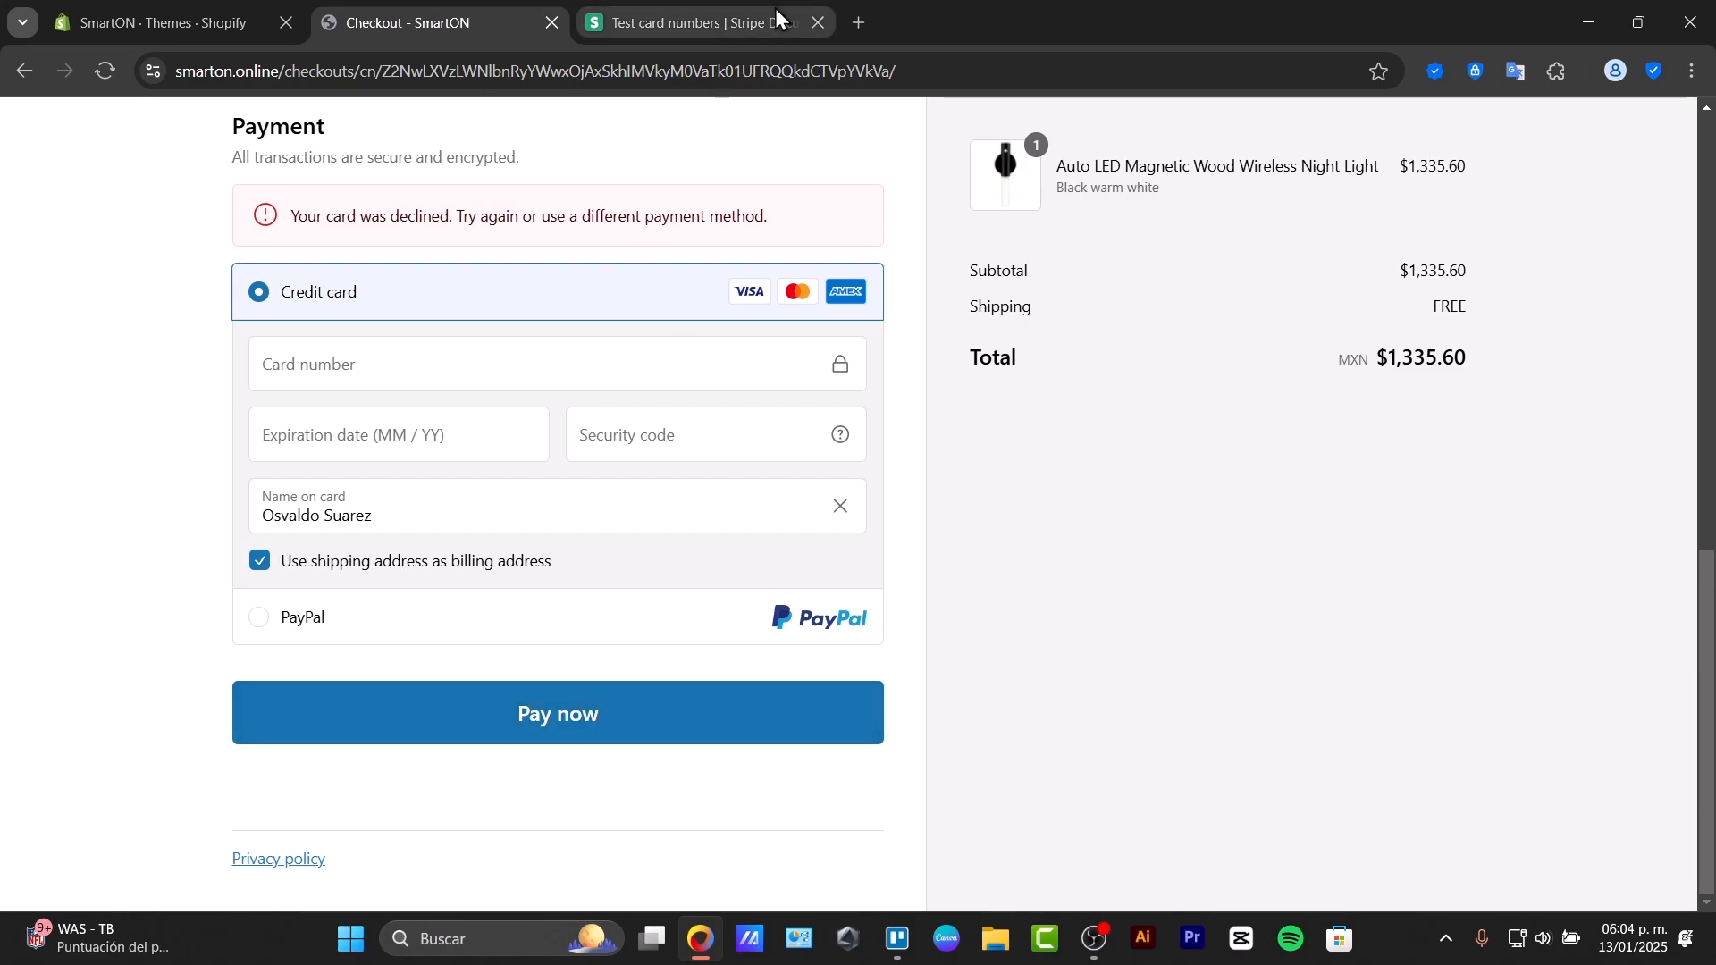
- Switch back to the Stripe documentation and copy the Visa test card number from the Cards by brand section
left_click(697, 22)
scroll(875, 464, "up", 4)
scroll(870, 500, "up", 15)
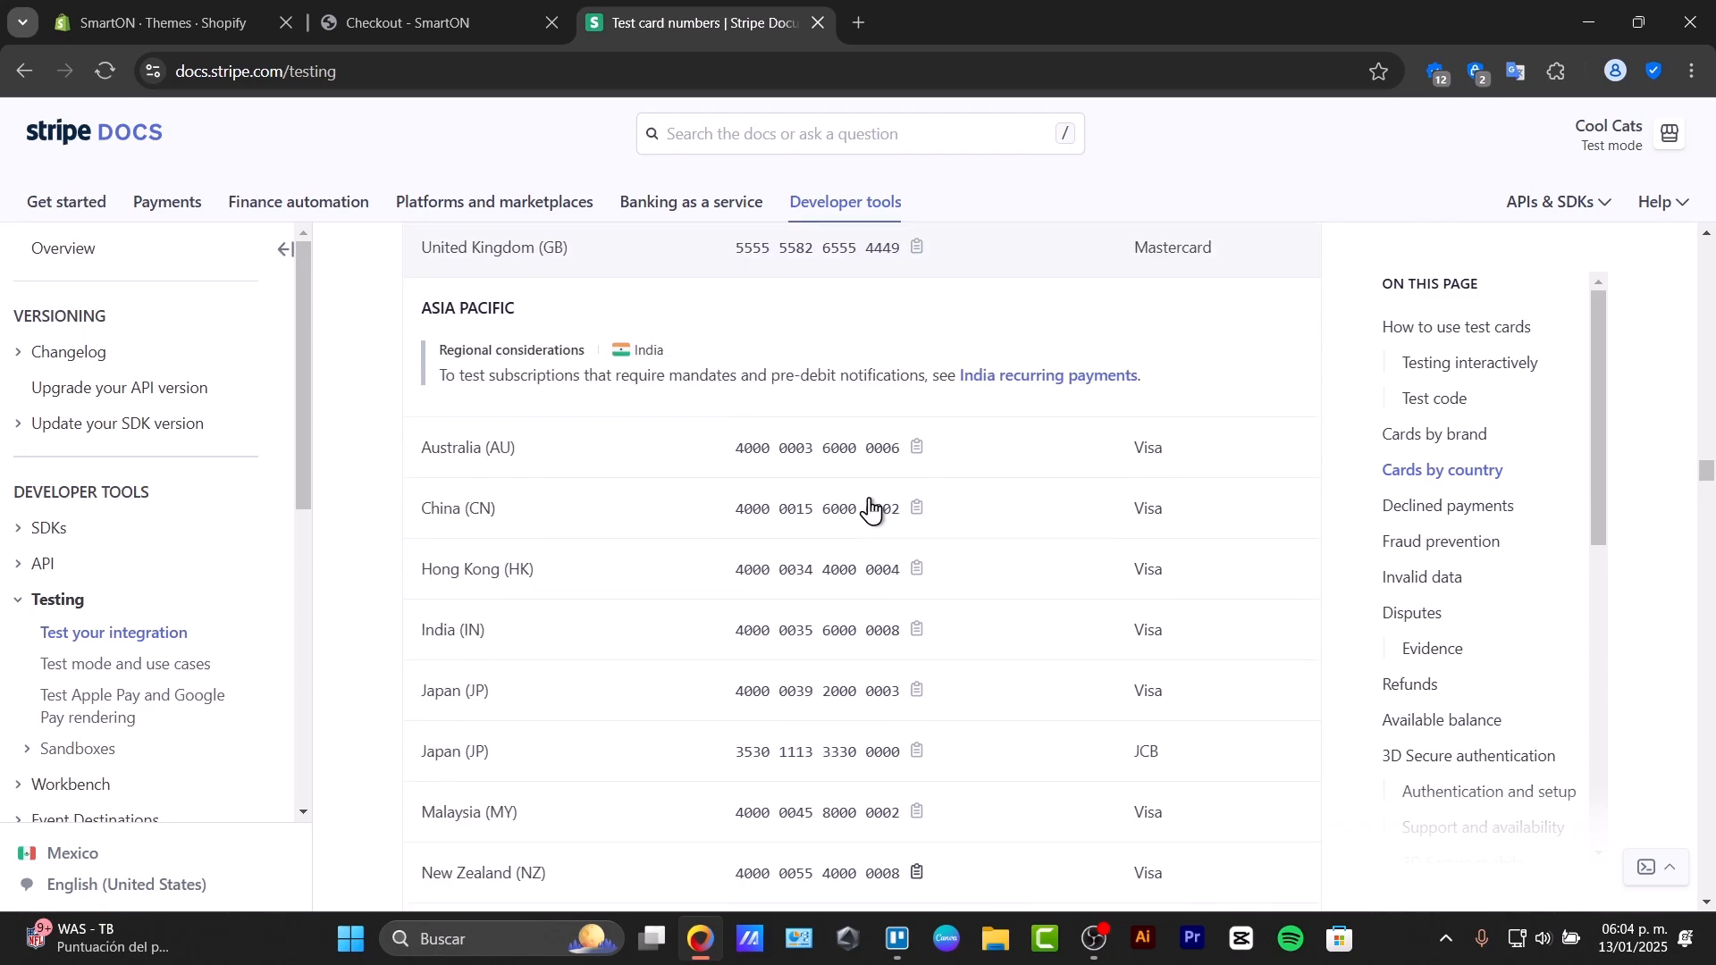
scroll(871, 509, "up", 15)
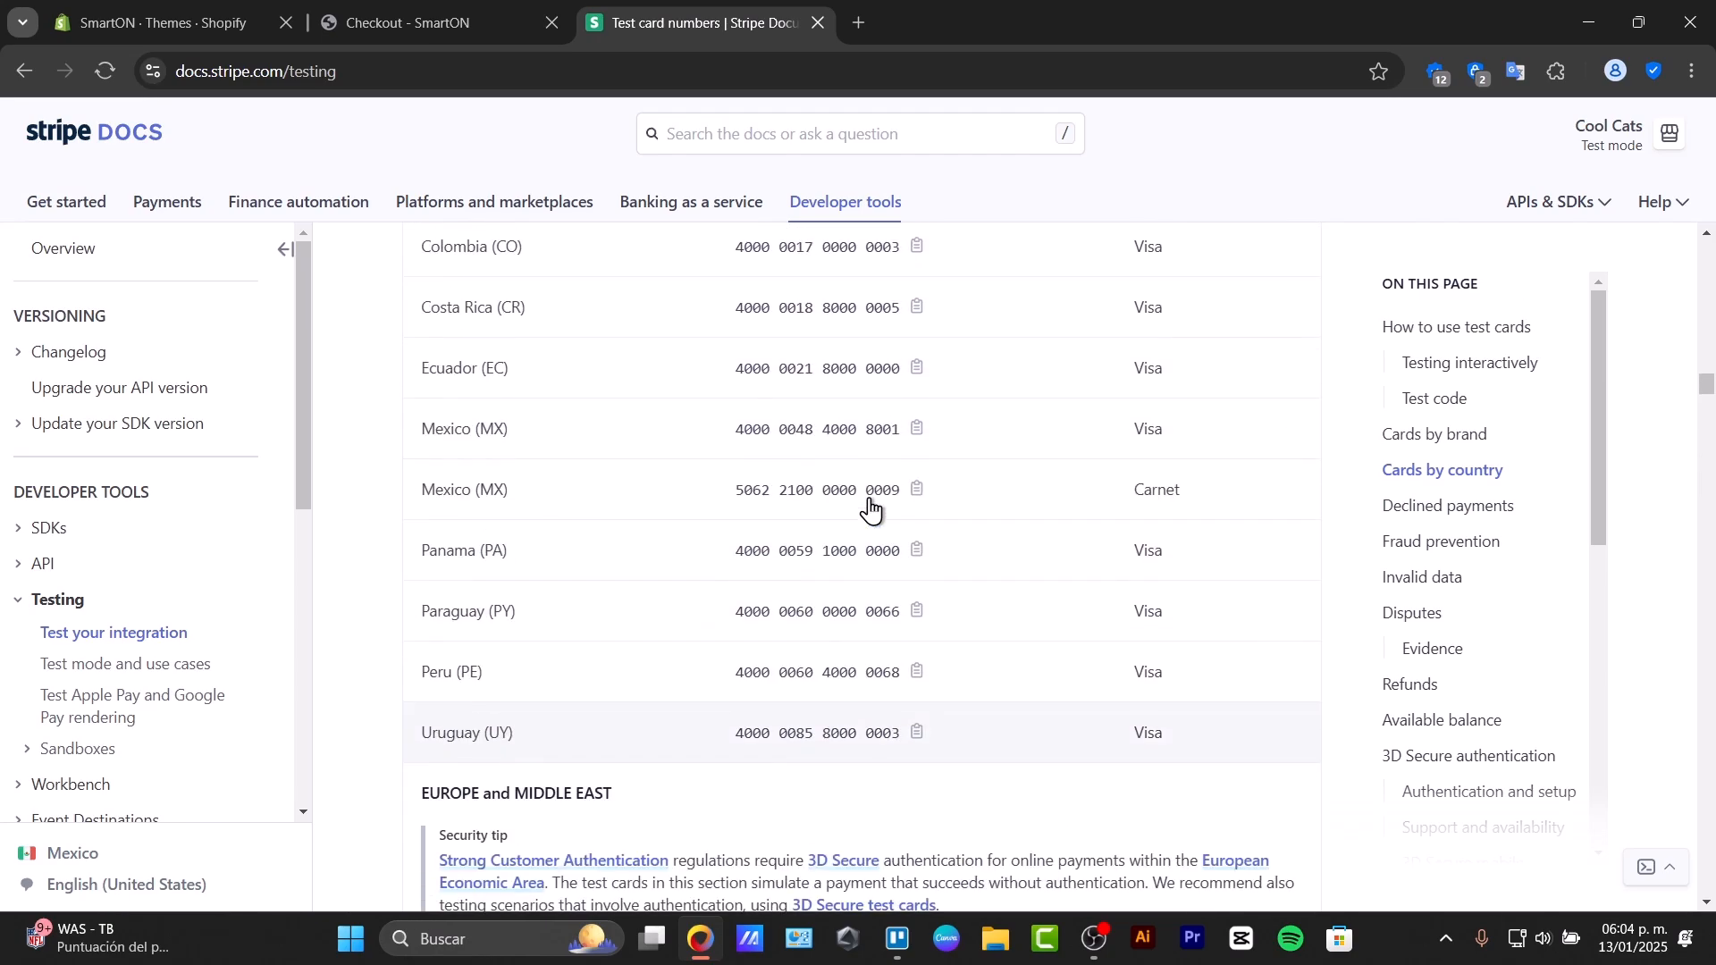
scroll(871, 510, "up", 4)
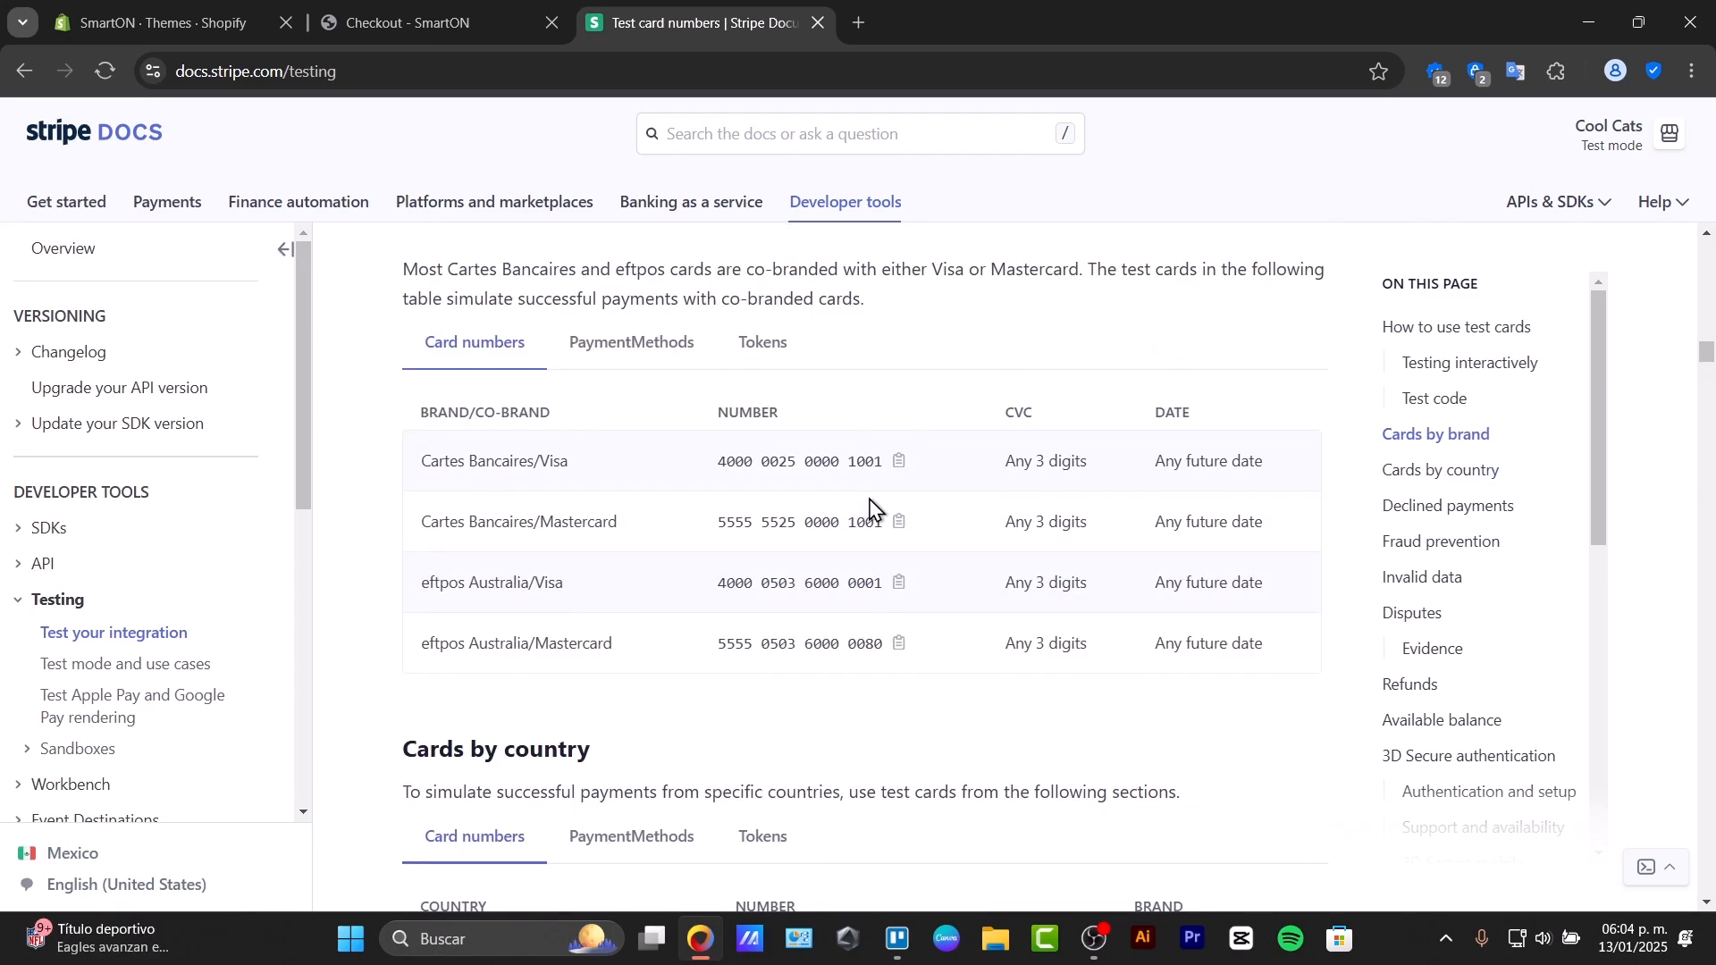
scroll(871, 509, "up", 15)
scroll(872, 509, "up", 1)
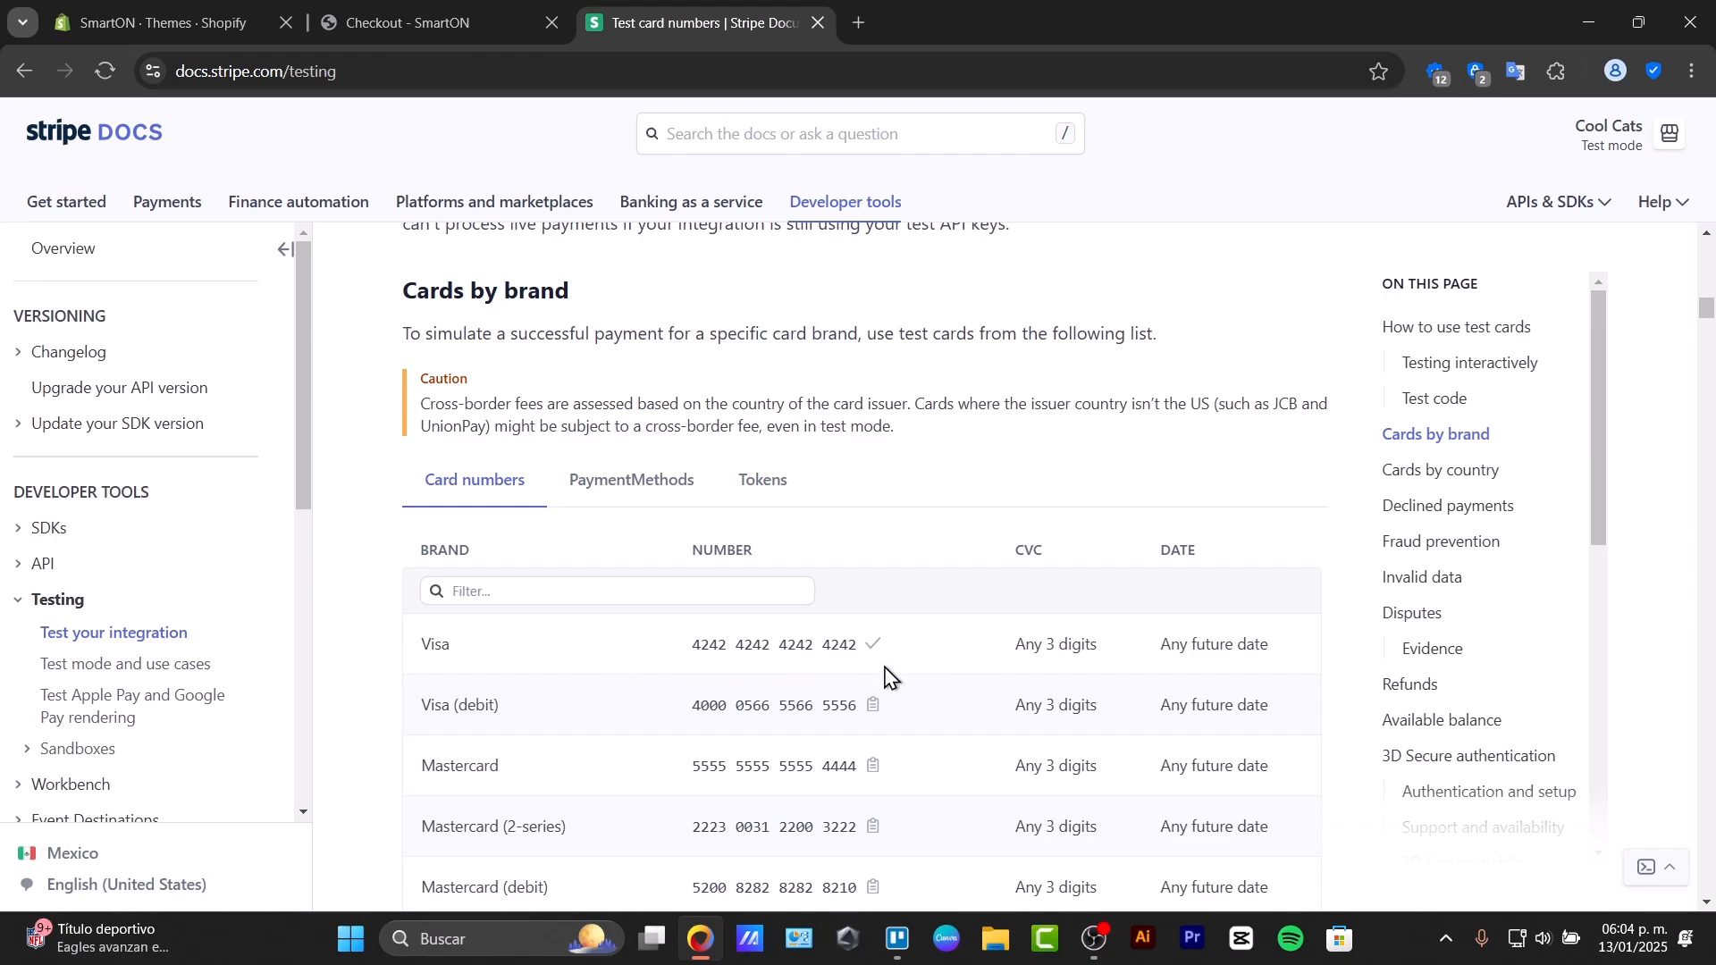
scroll(884, 676, "up", 10)
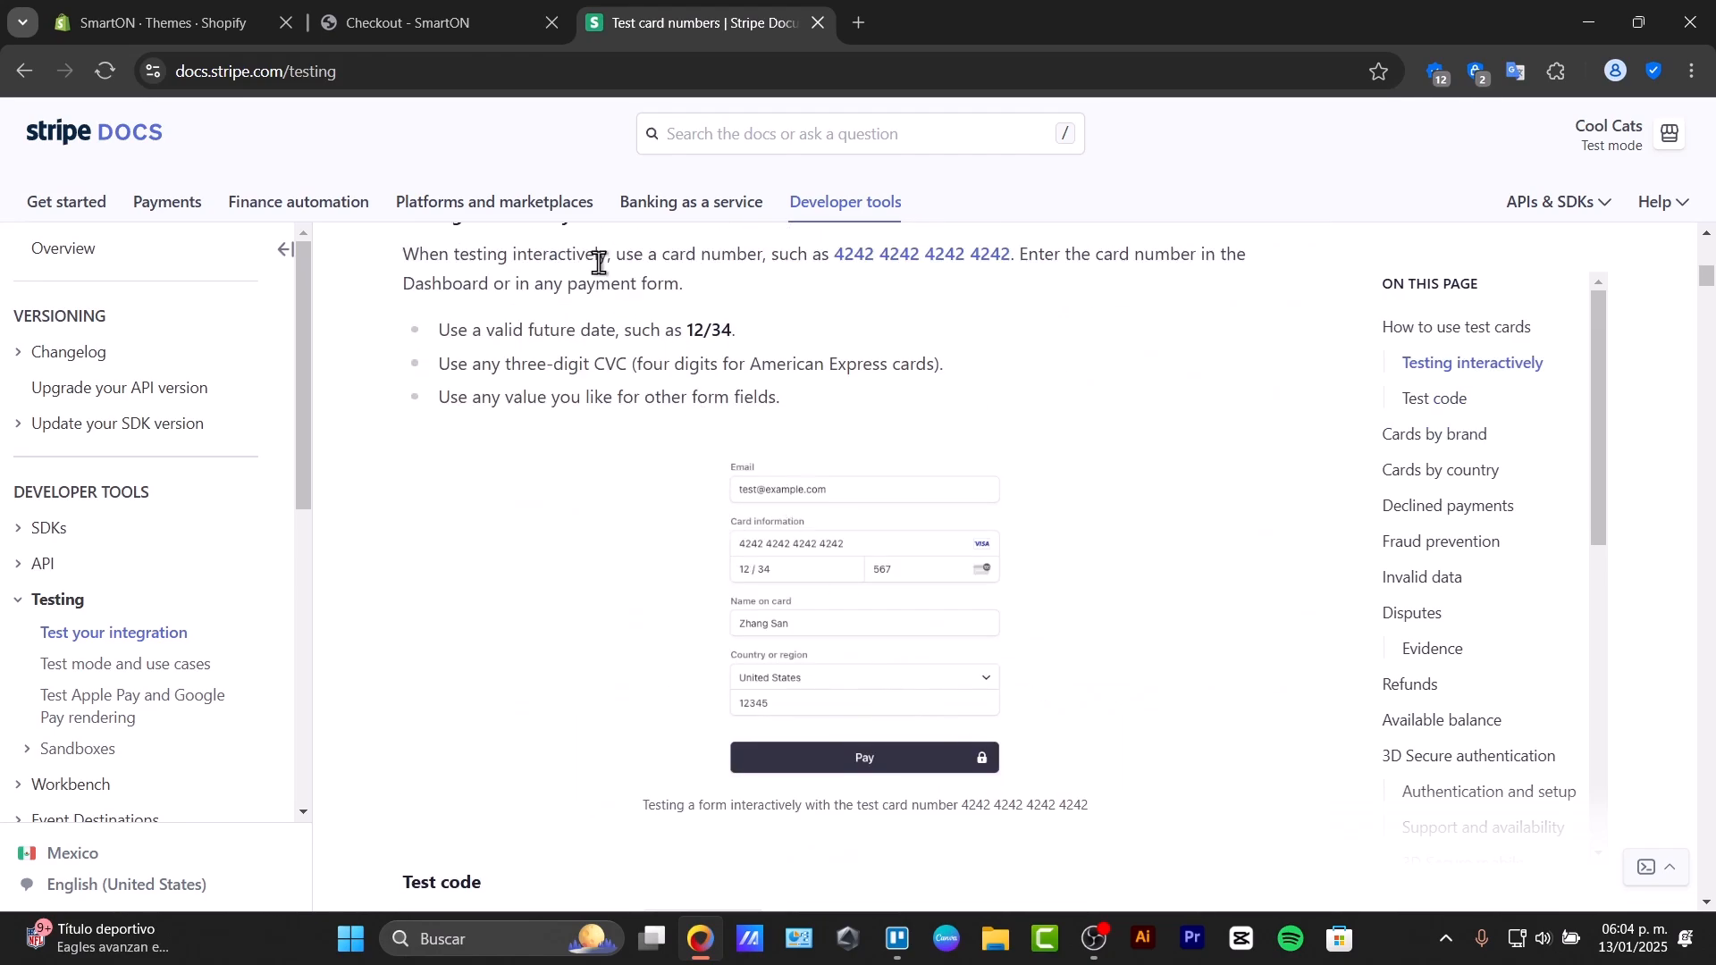
- Return to the store checkout, enter the Visa test card's number, expiration date and security code, and submit the payment
left_click(449, 13)
left_click(383, 349)
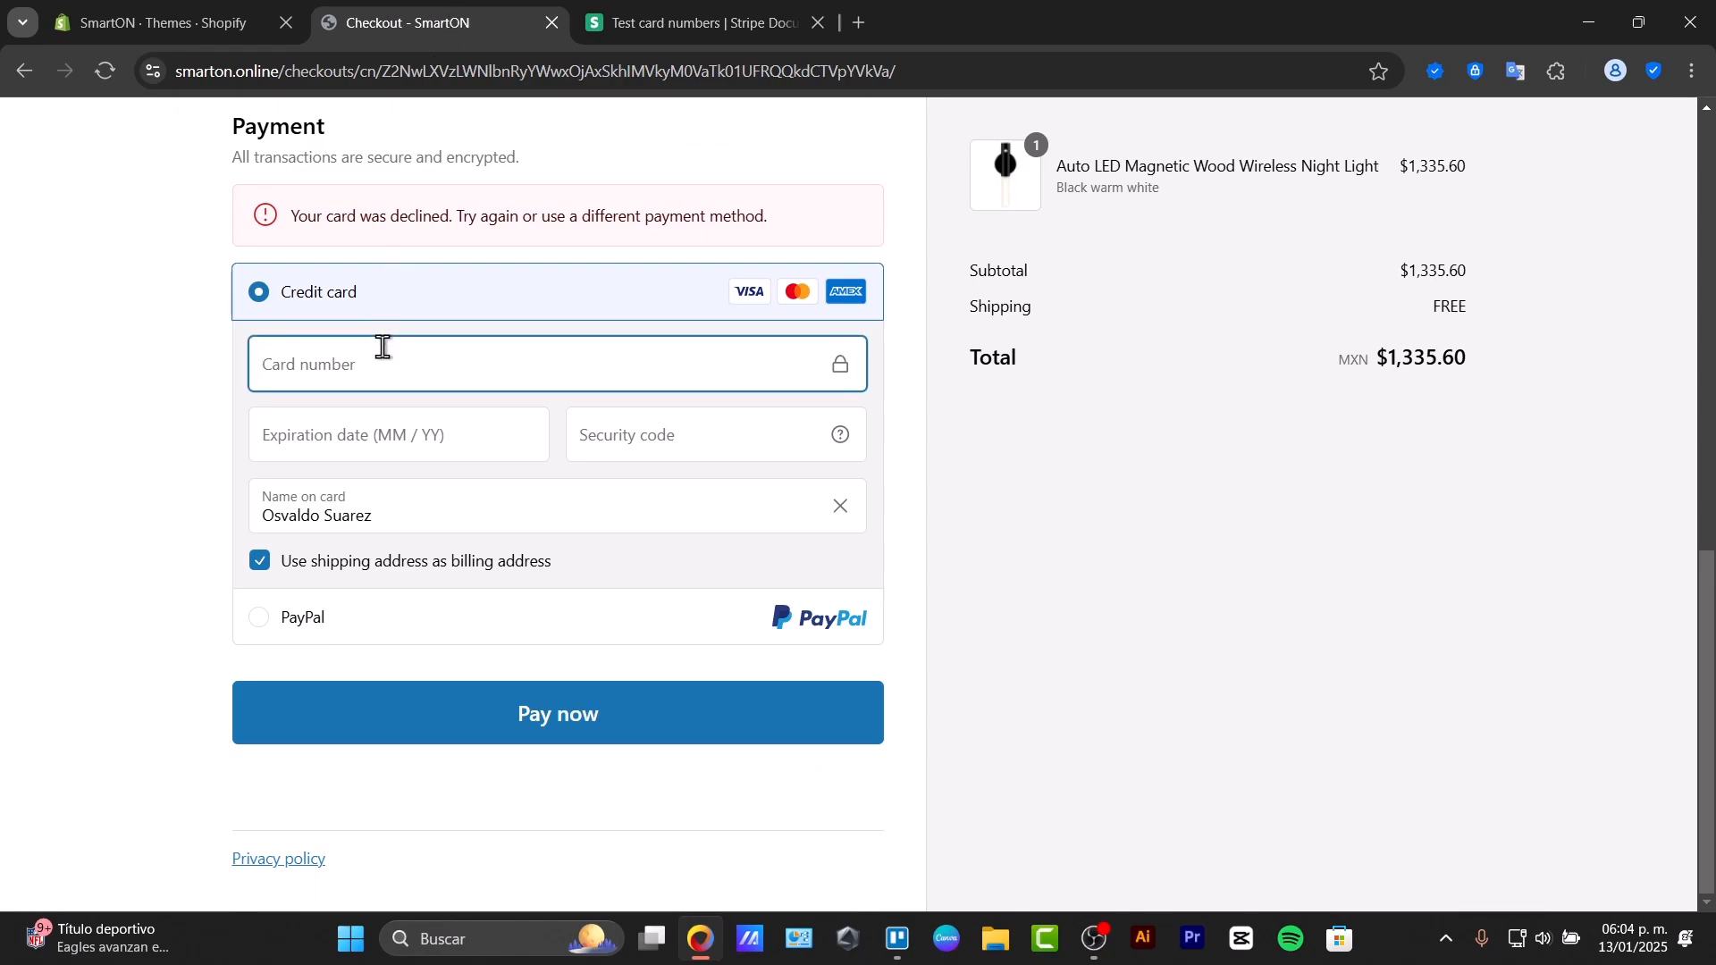
key("ctrl+v")
left_click(414, 438)
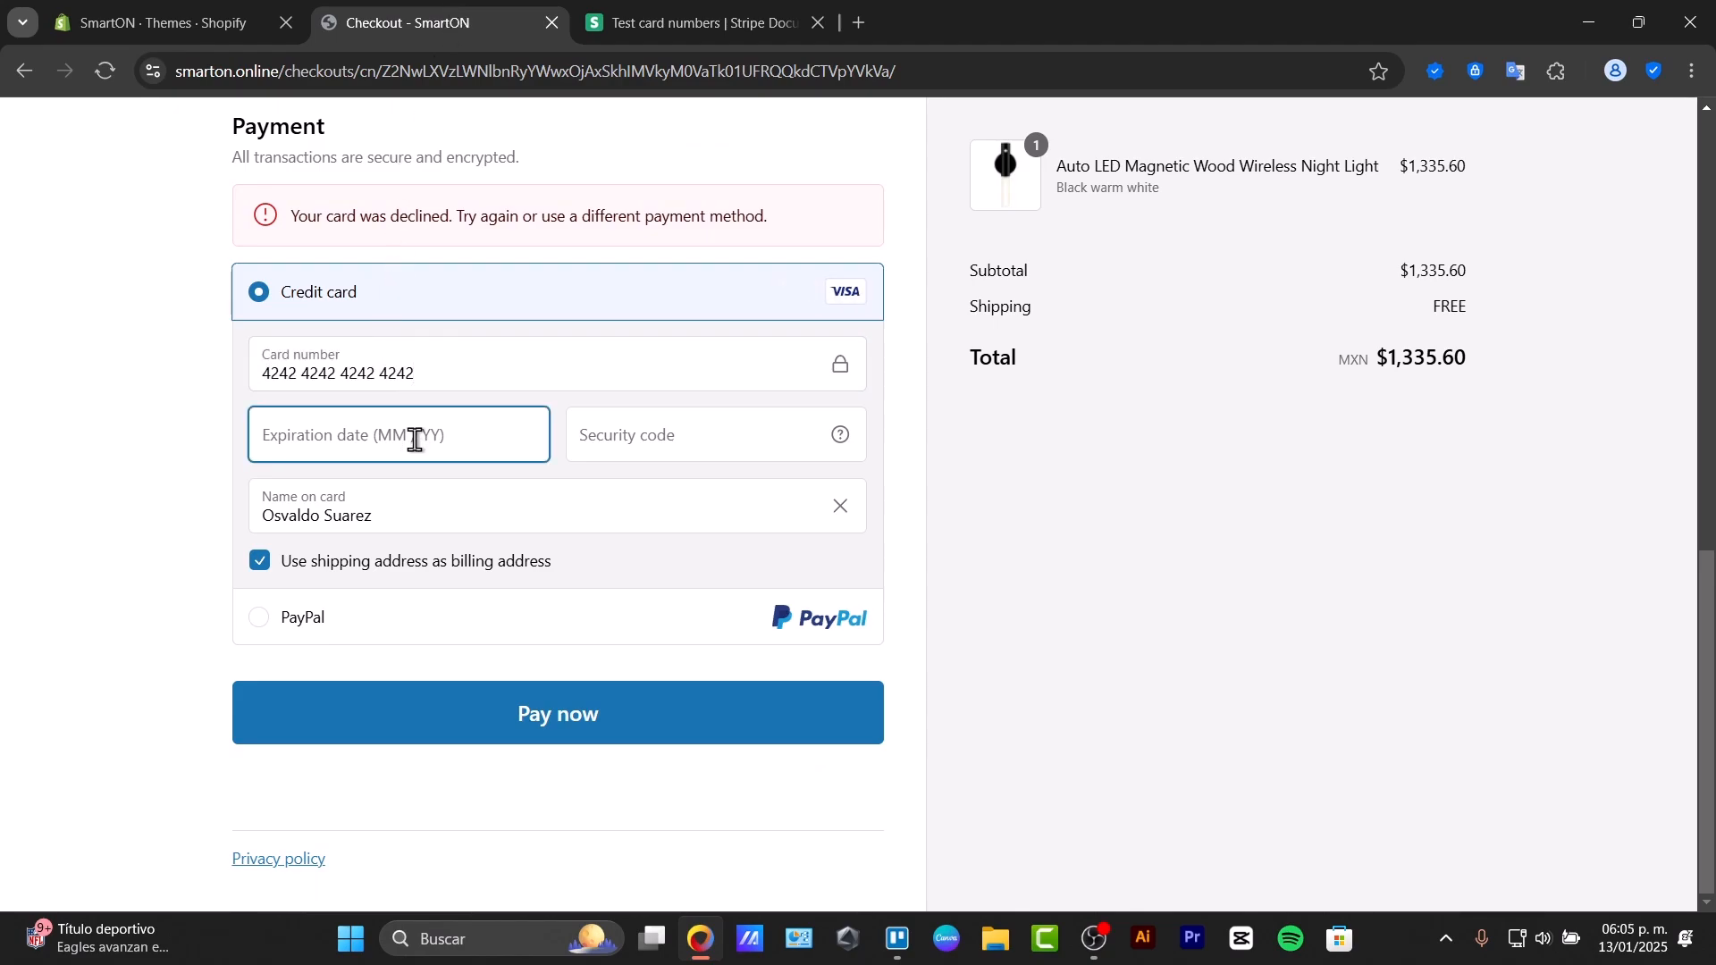
type("08 / 25")
left_click(620, 451)
type("890")
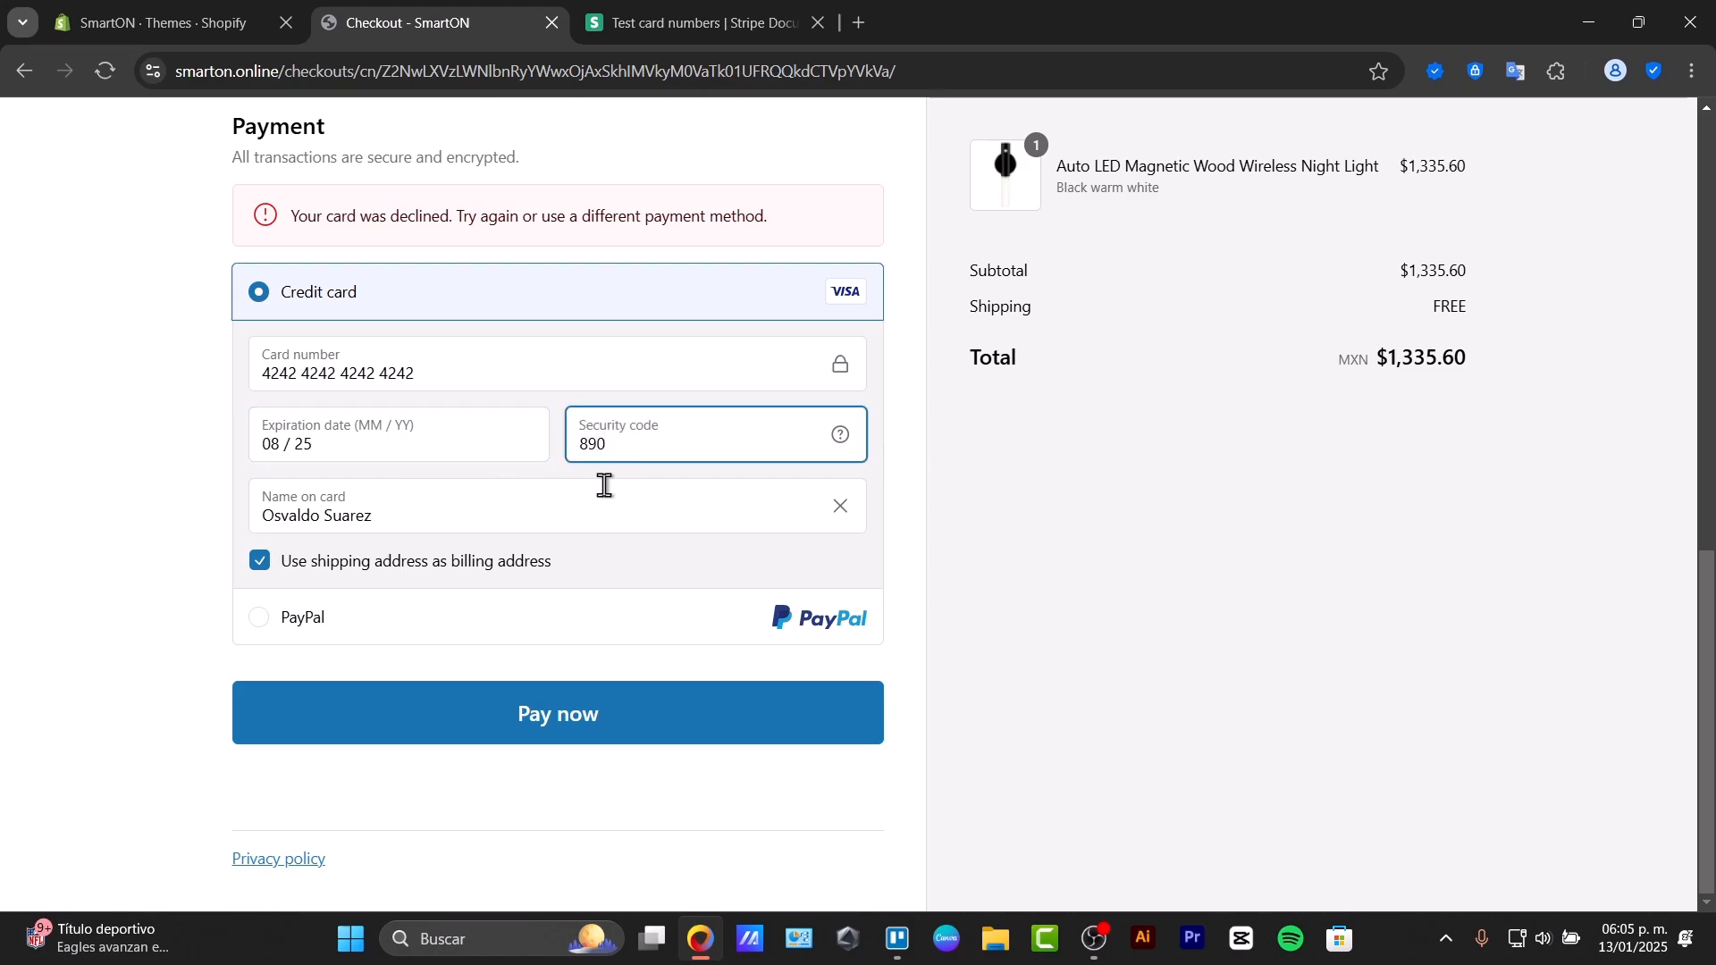
left_click(441, 711)
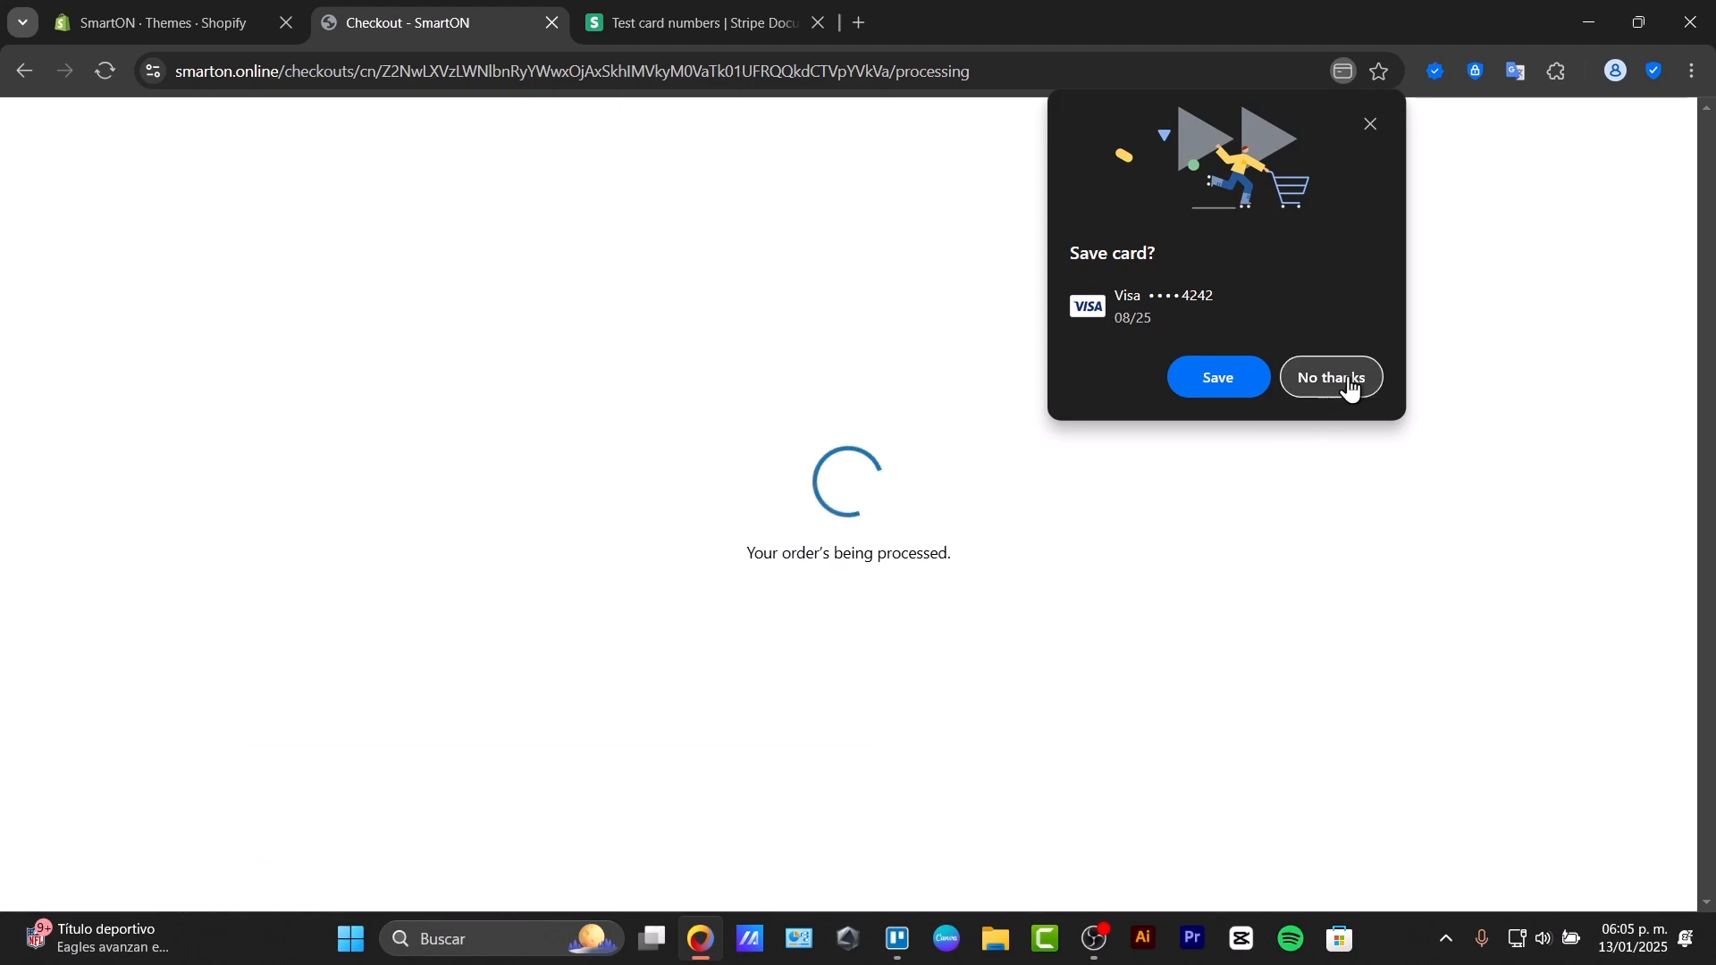
- Decline saving the Visa card in the browser and review the order confirmation page down to the order details
left_click(1331, 379)
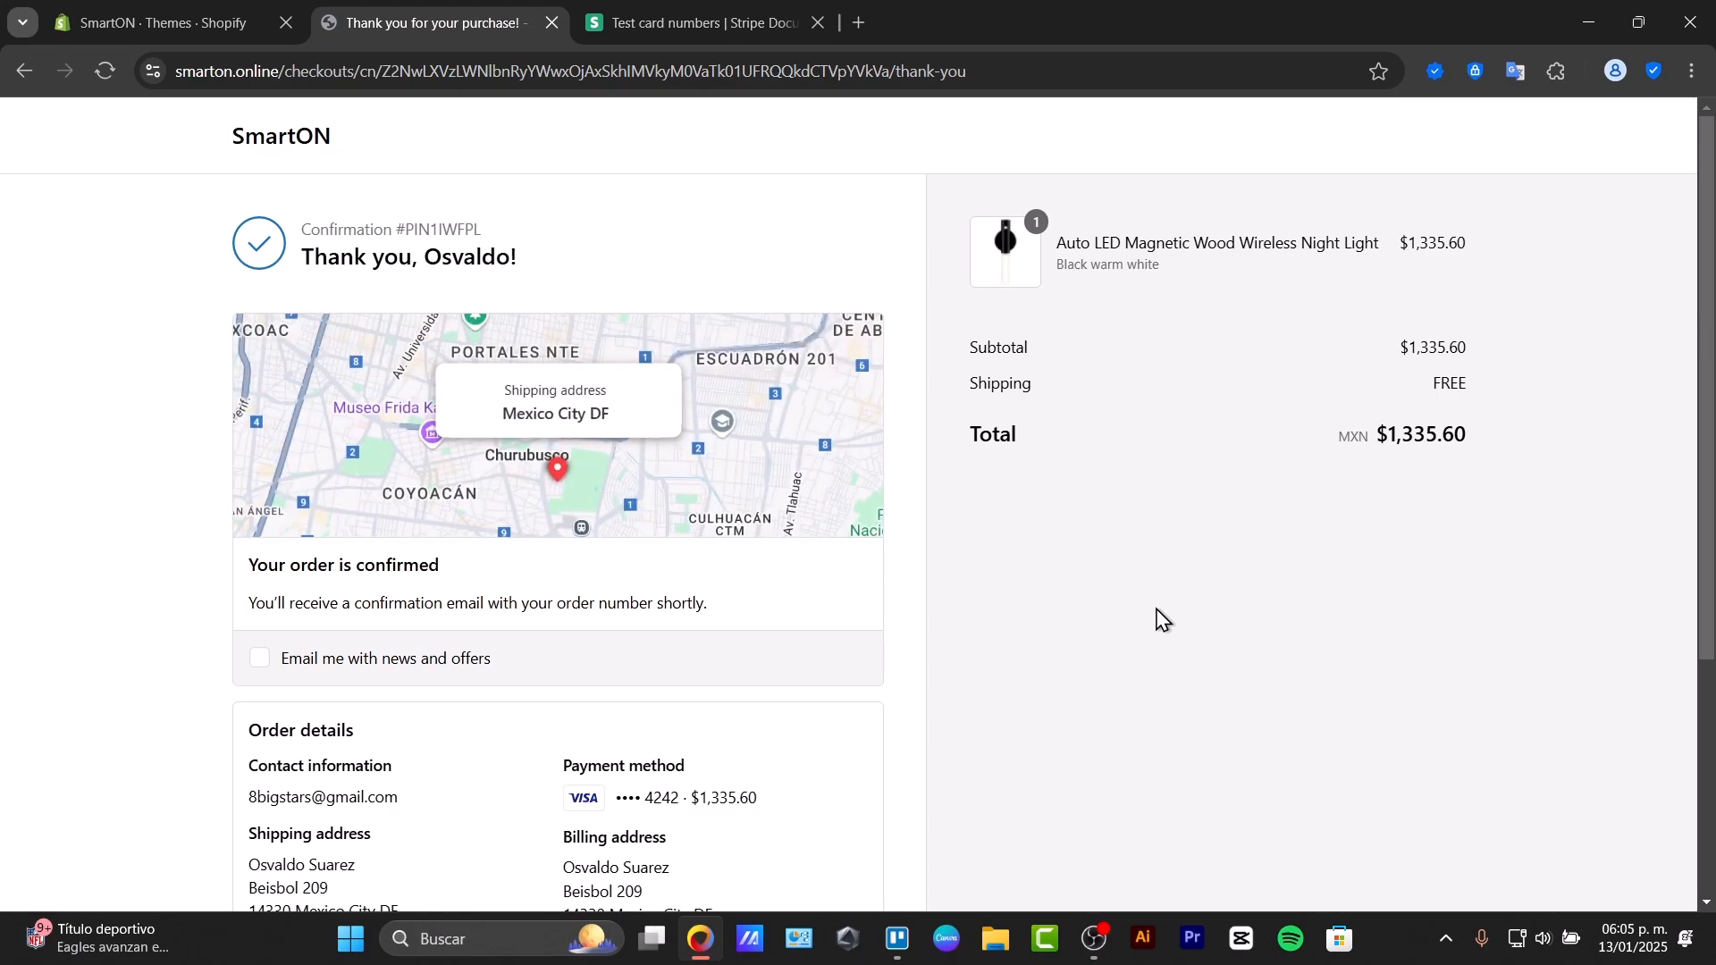
scroll(947, 630, "down", 4)
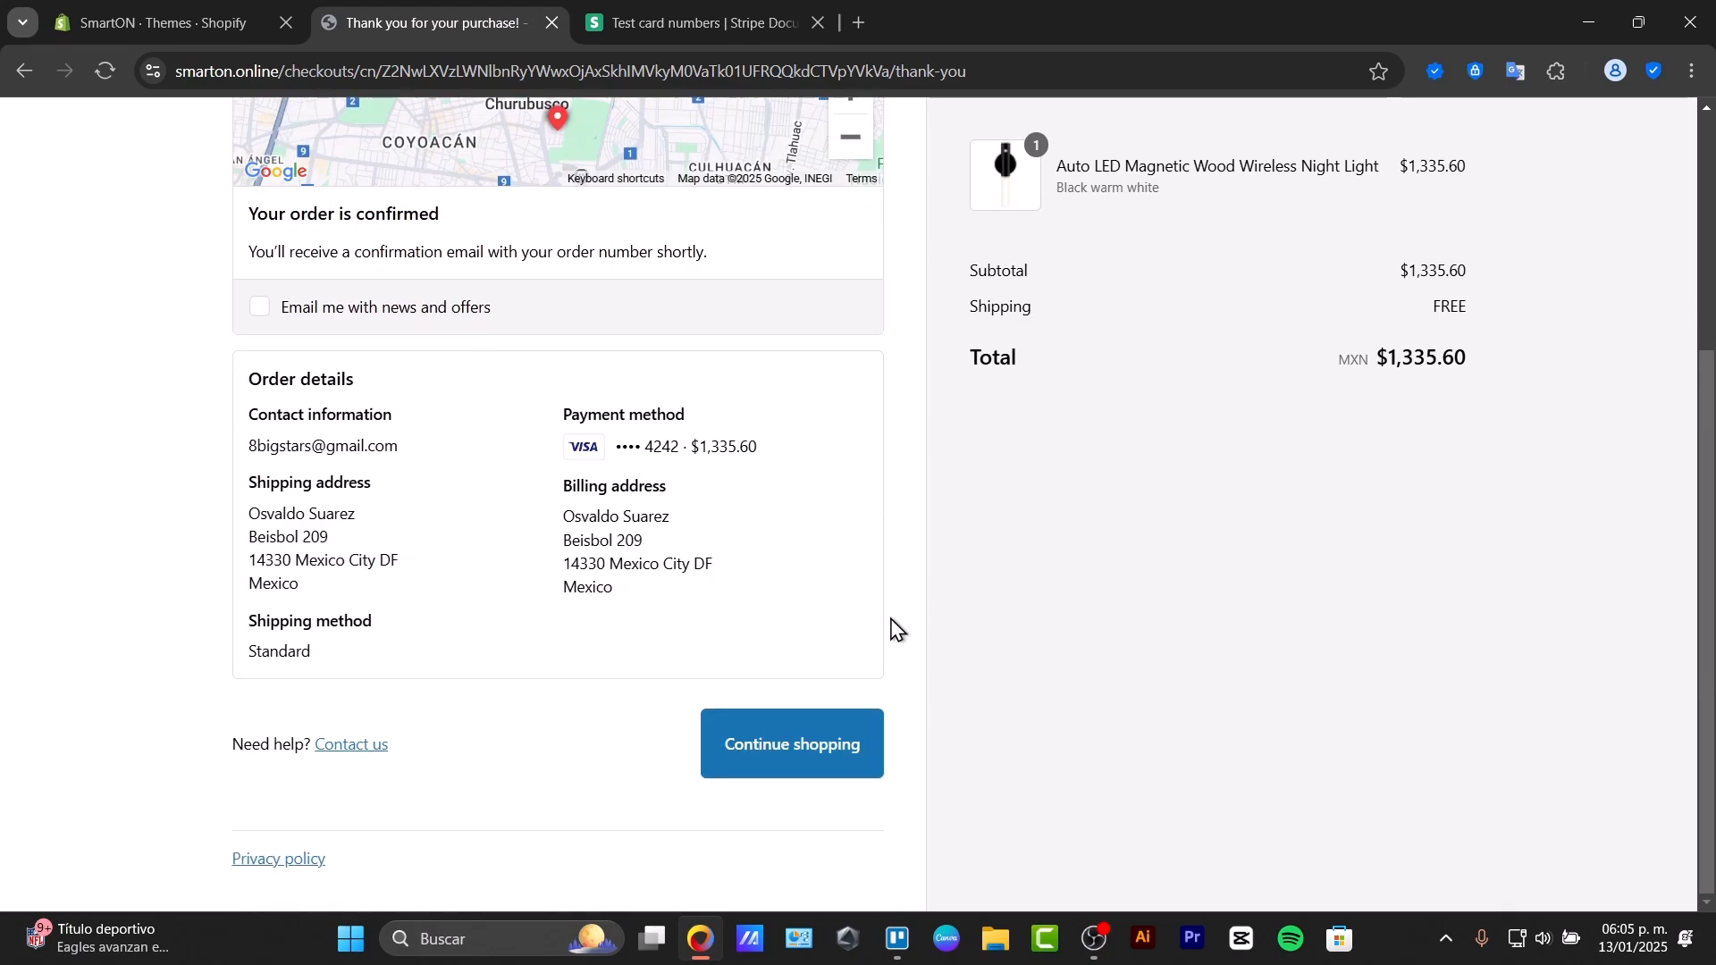
scroll(899, 628, "up", 4)
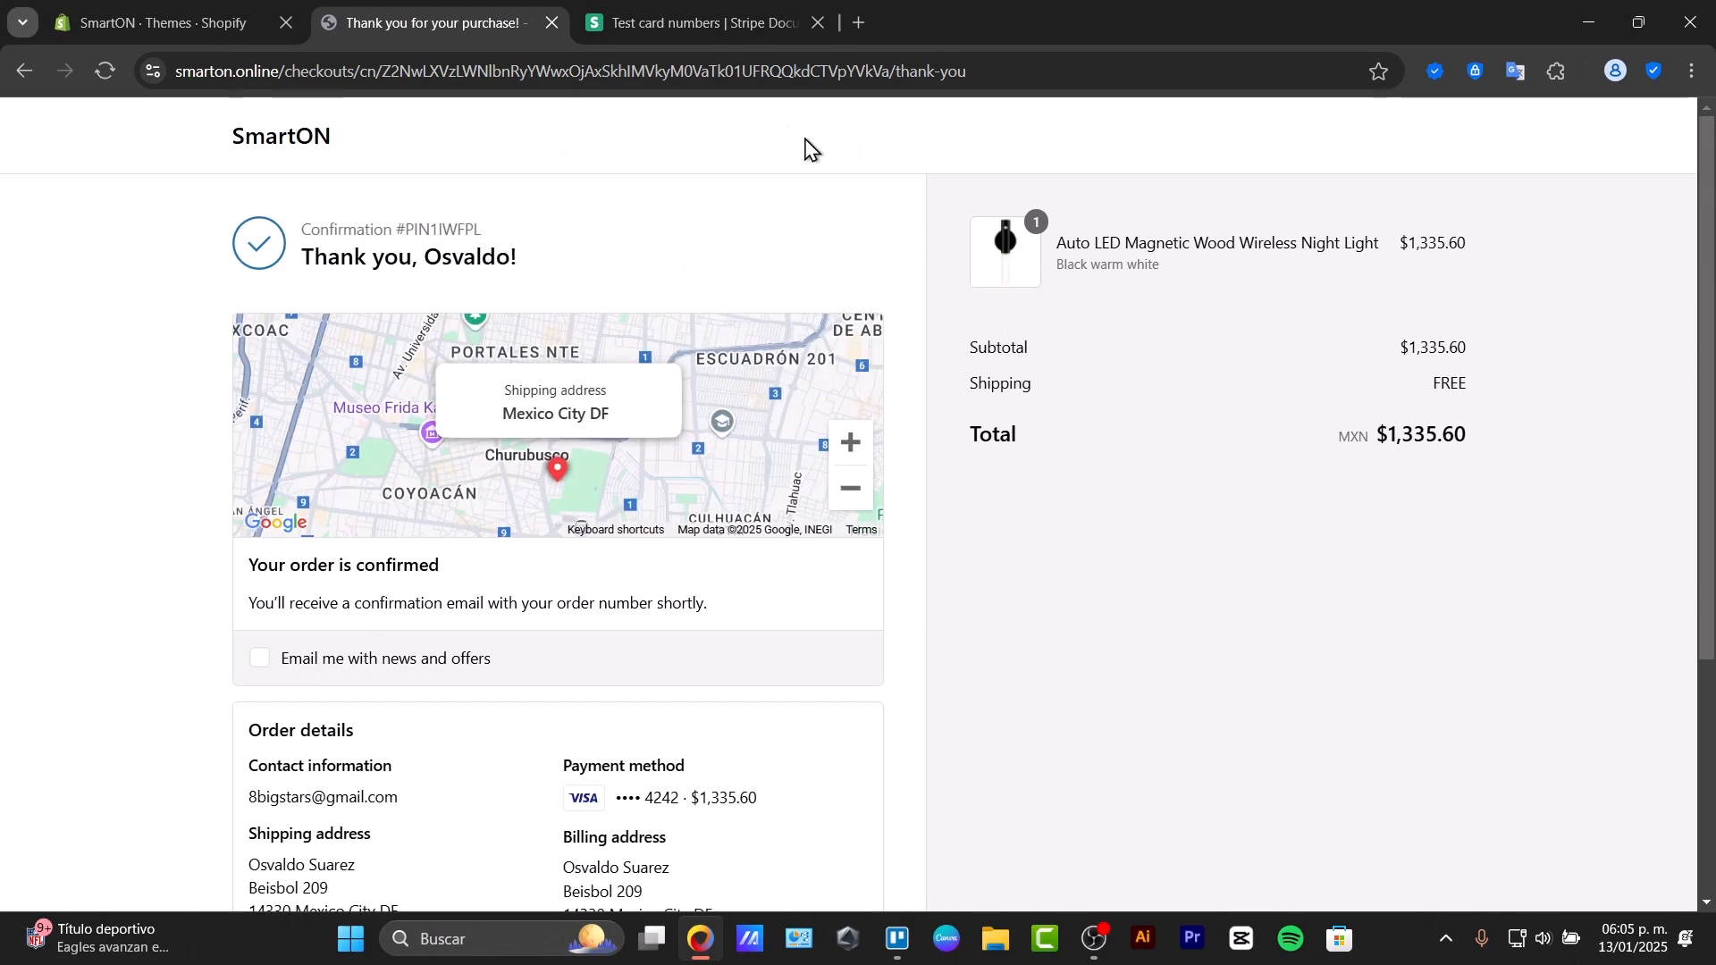
- Switch to the Shopify admin, close the order confirmation tab and open the Orders list
left_click(180, 7)
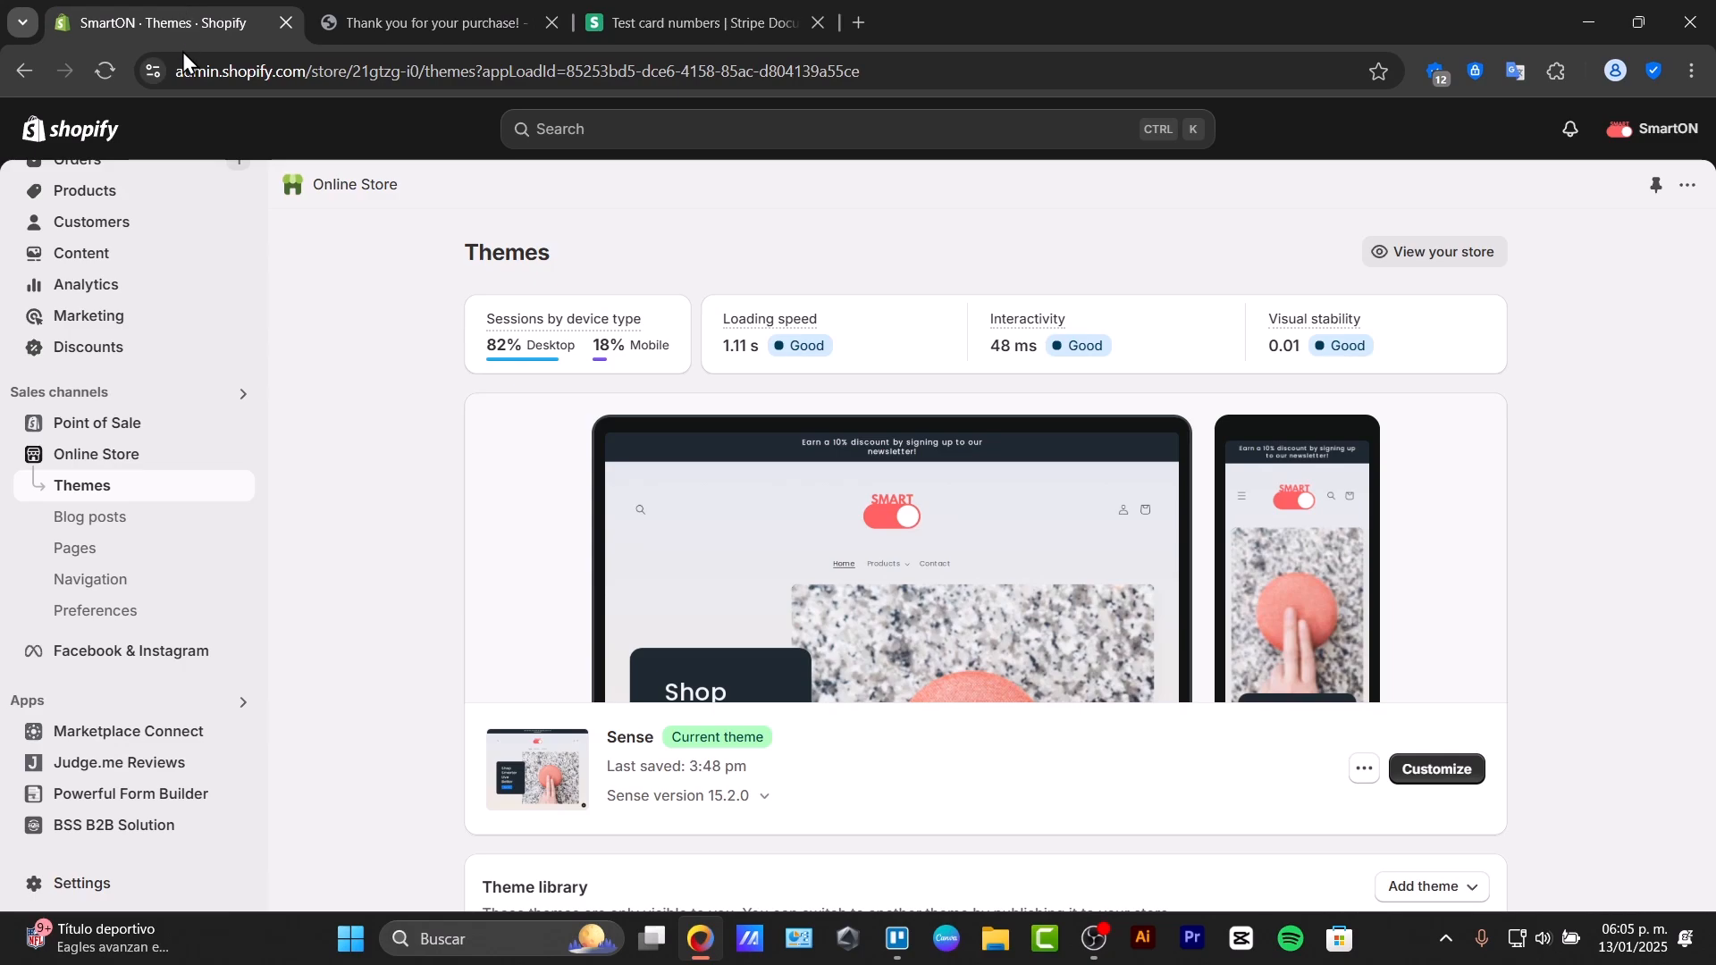
left_click(550, 22)
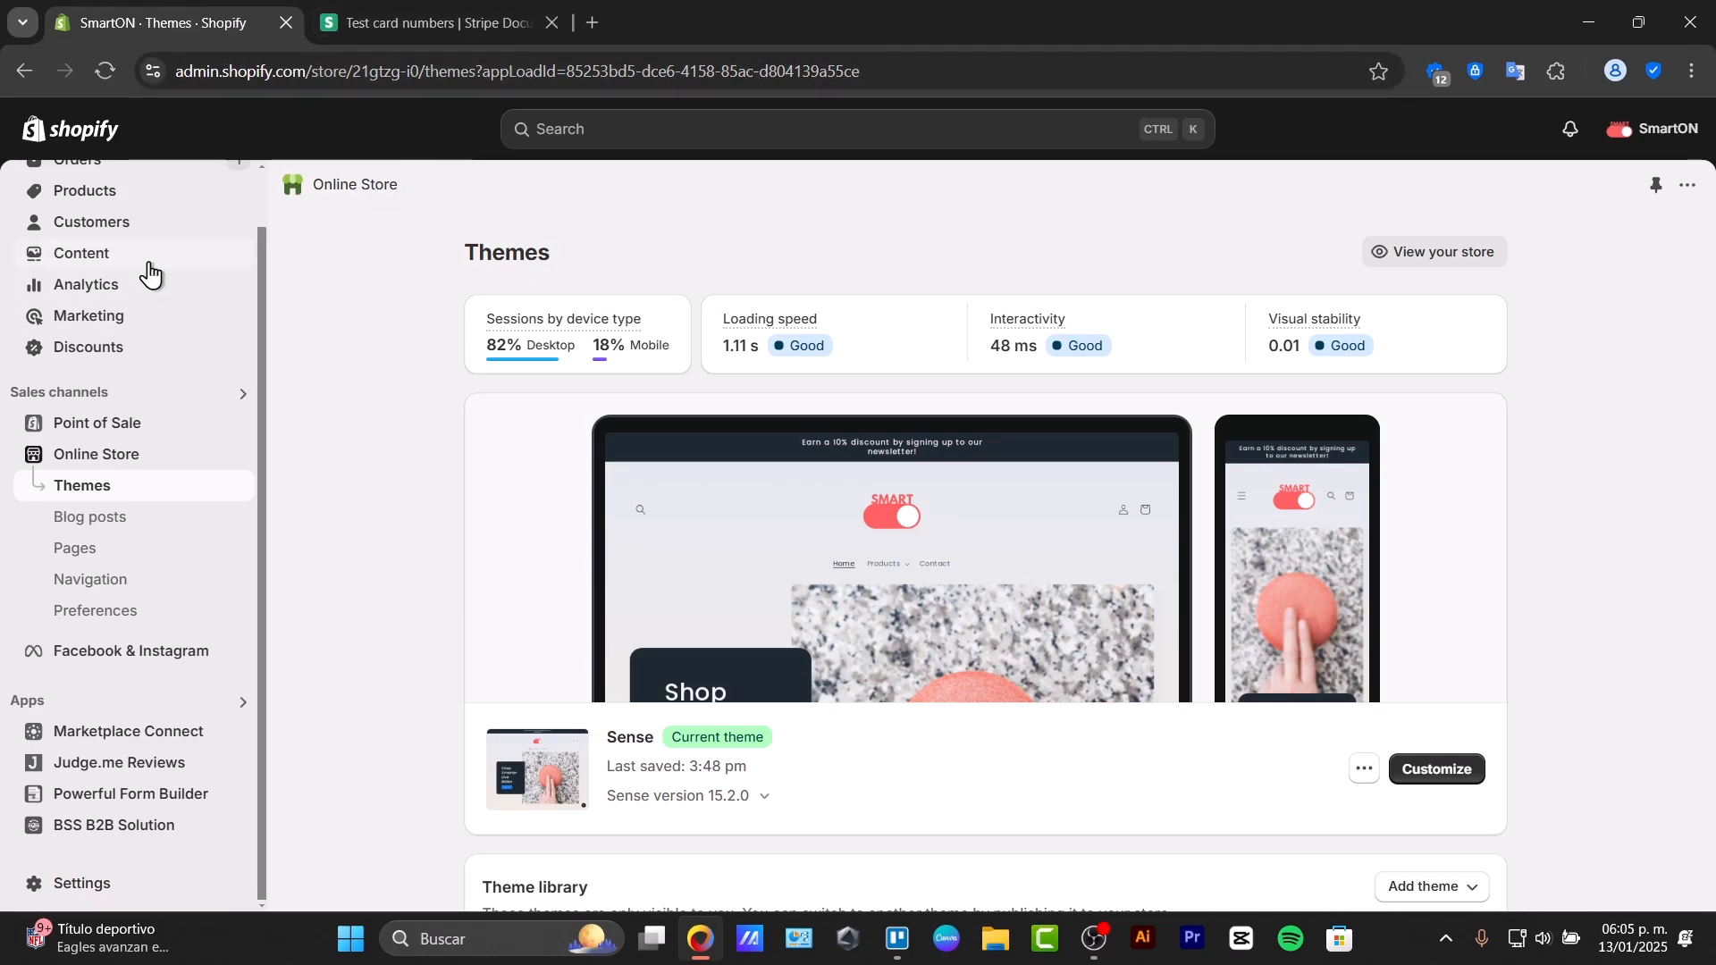
scroll(143, 269, "up", 1)
left_click(105, 230)
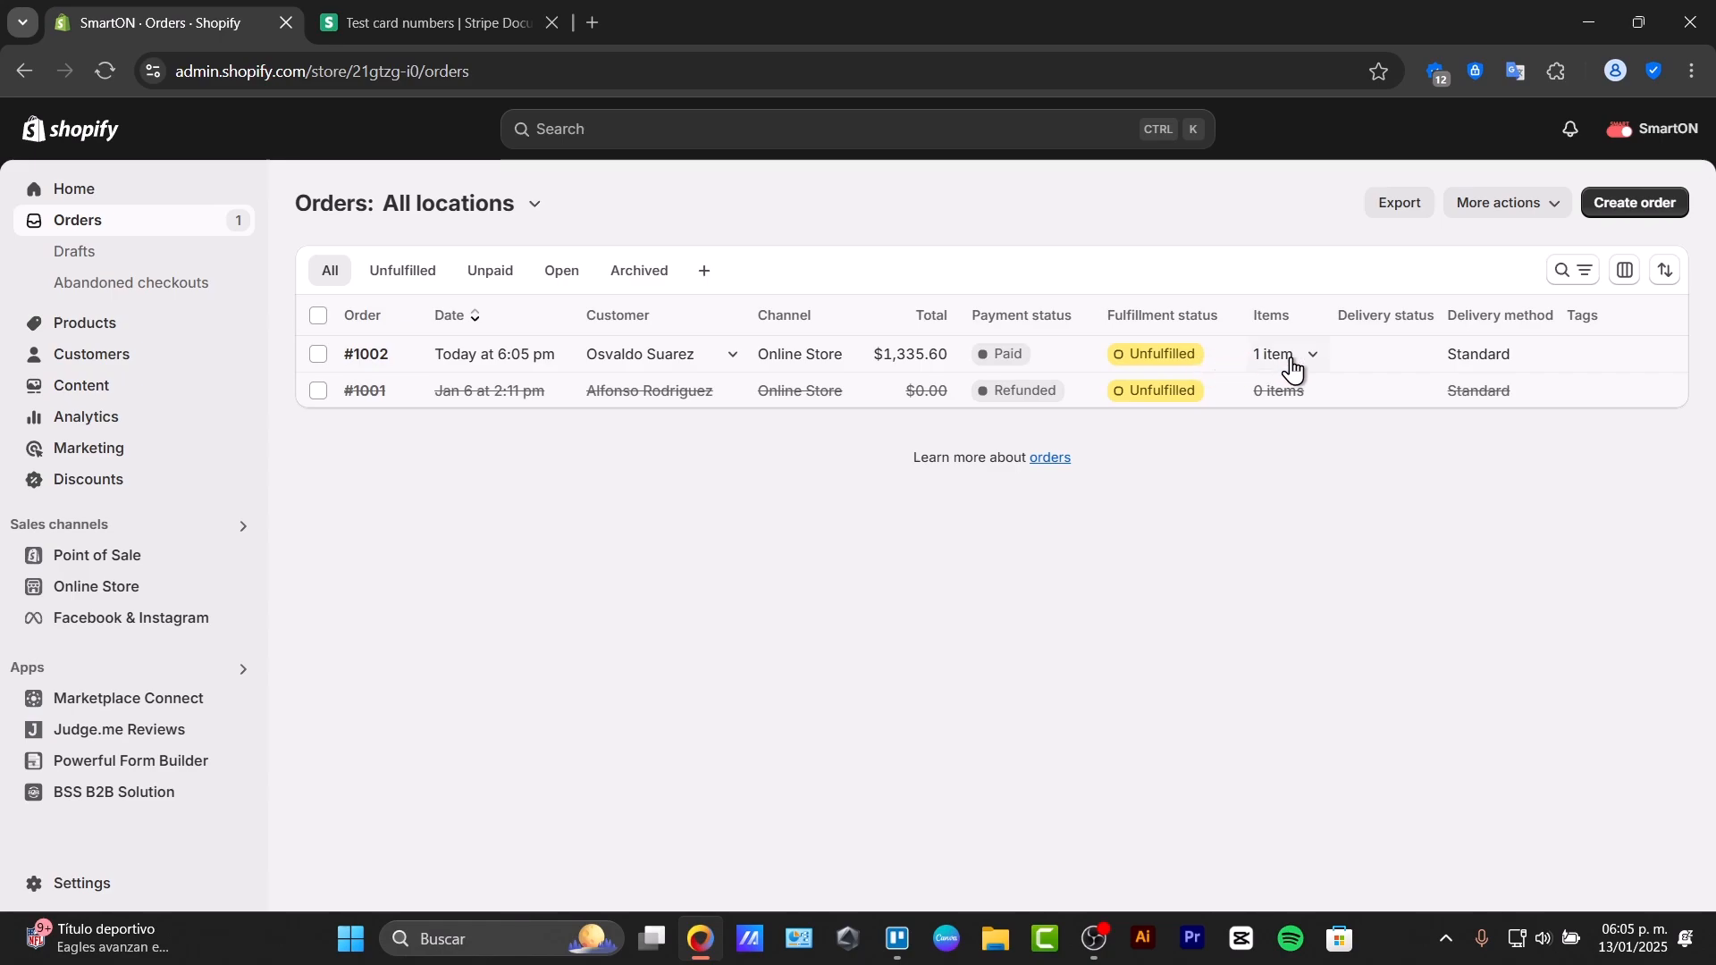
- Open the most recent order and examine its test order notice, payment summary and timeline of payment attempts
left_click(1496, 353)
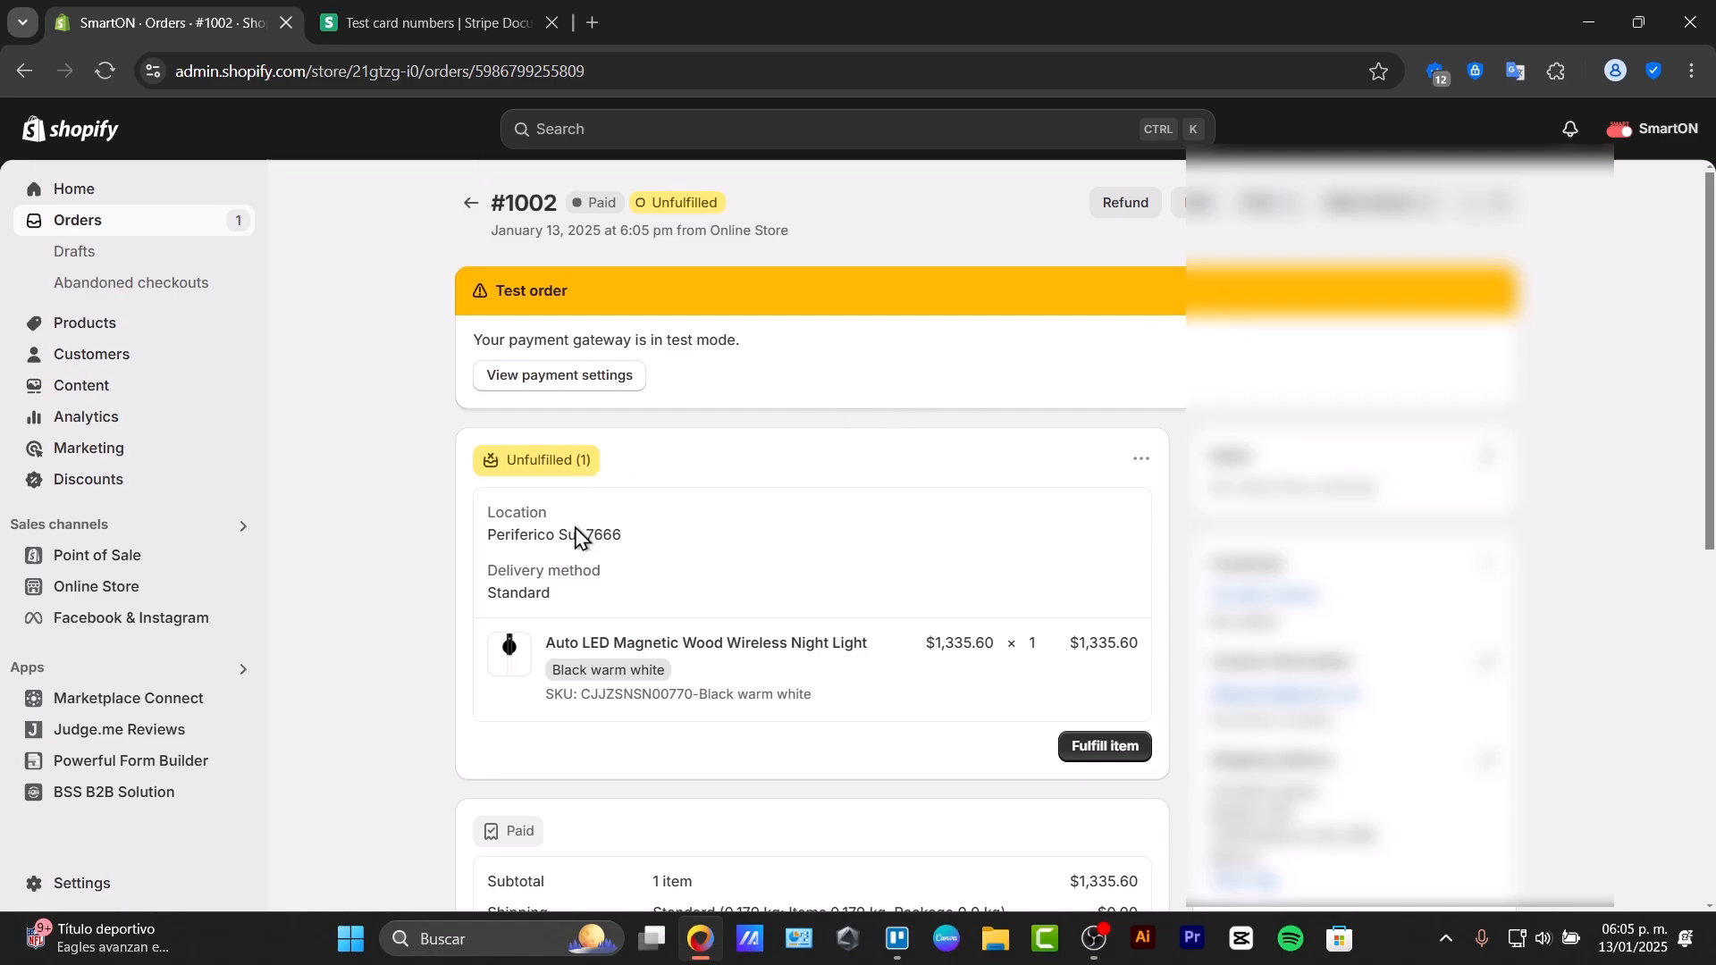
scroll(578, 558, "down", 4)
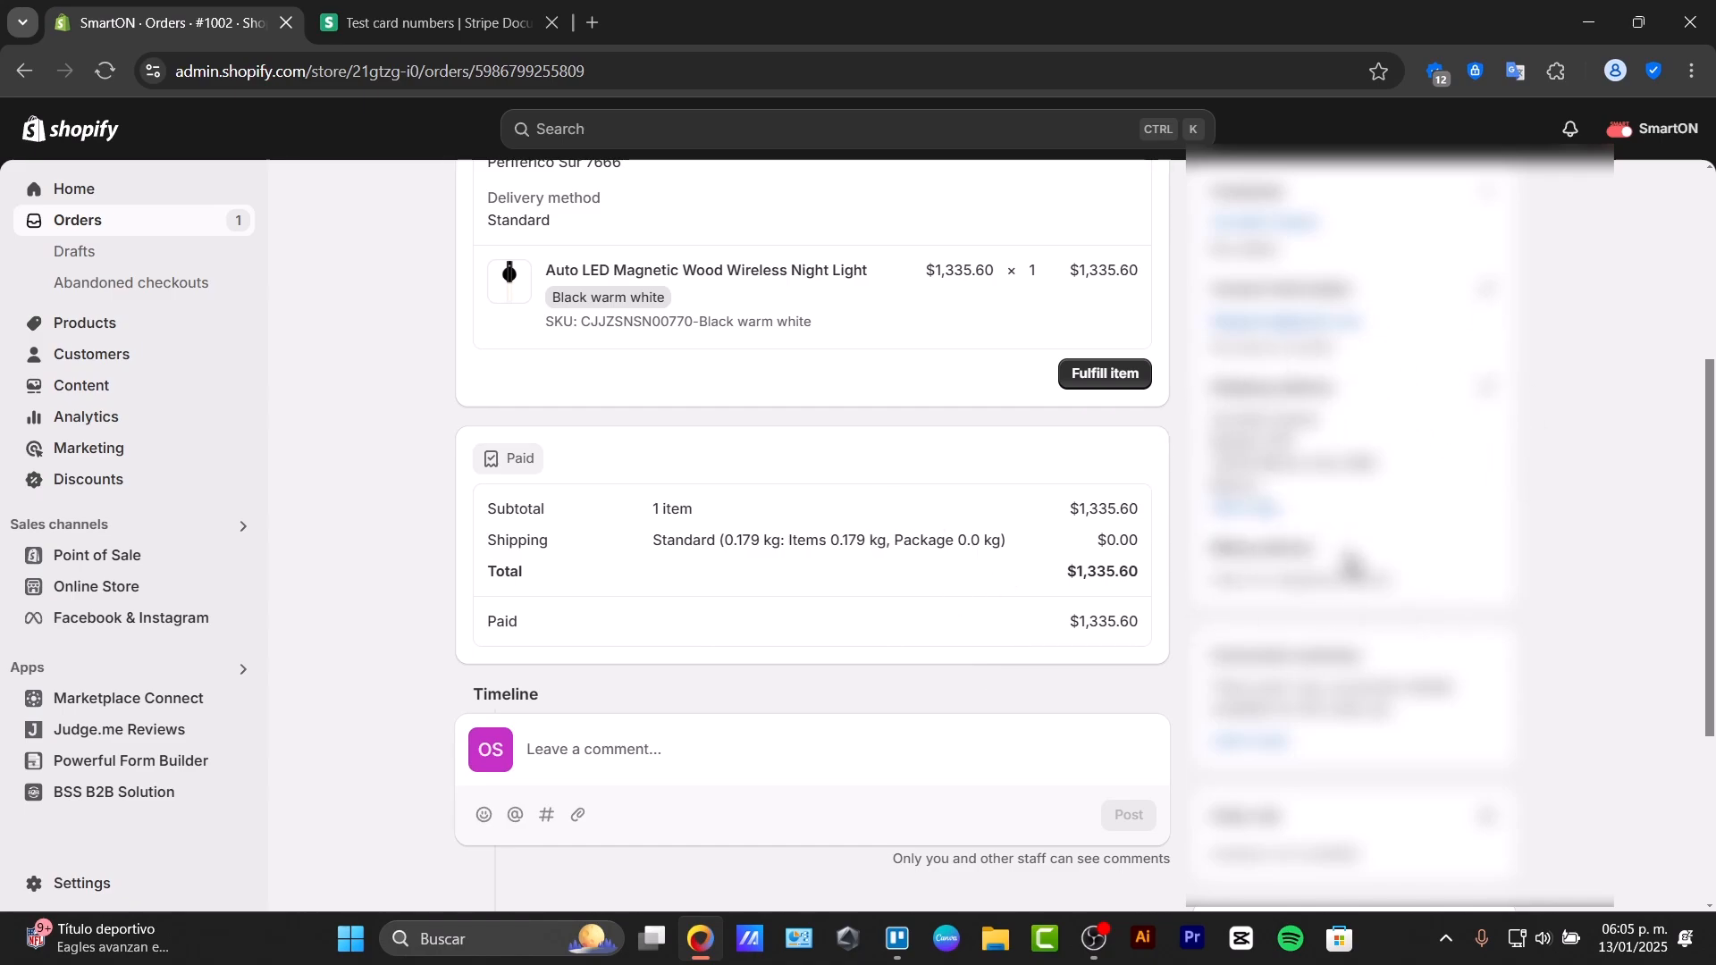
scroll(1384, 652, "up", 1)
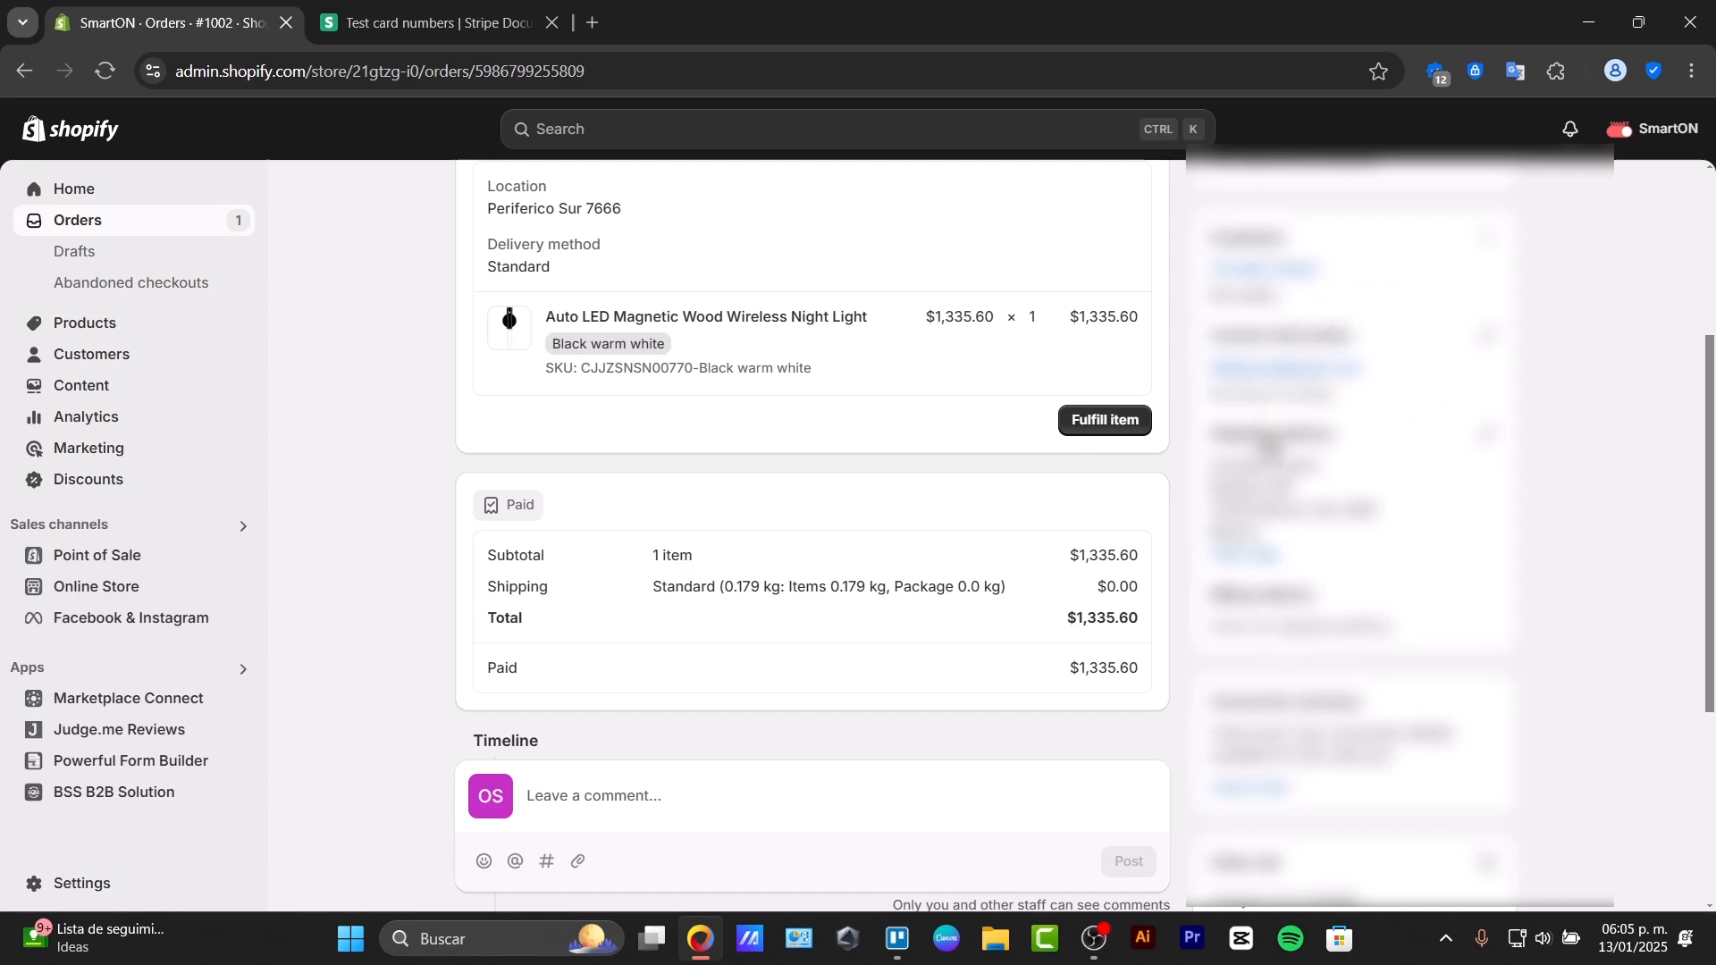
scroll(850, 633, "down", 4)
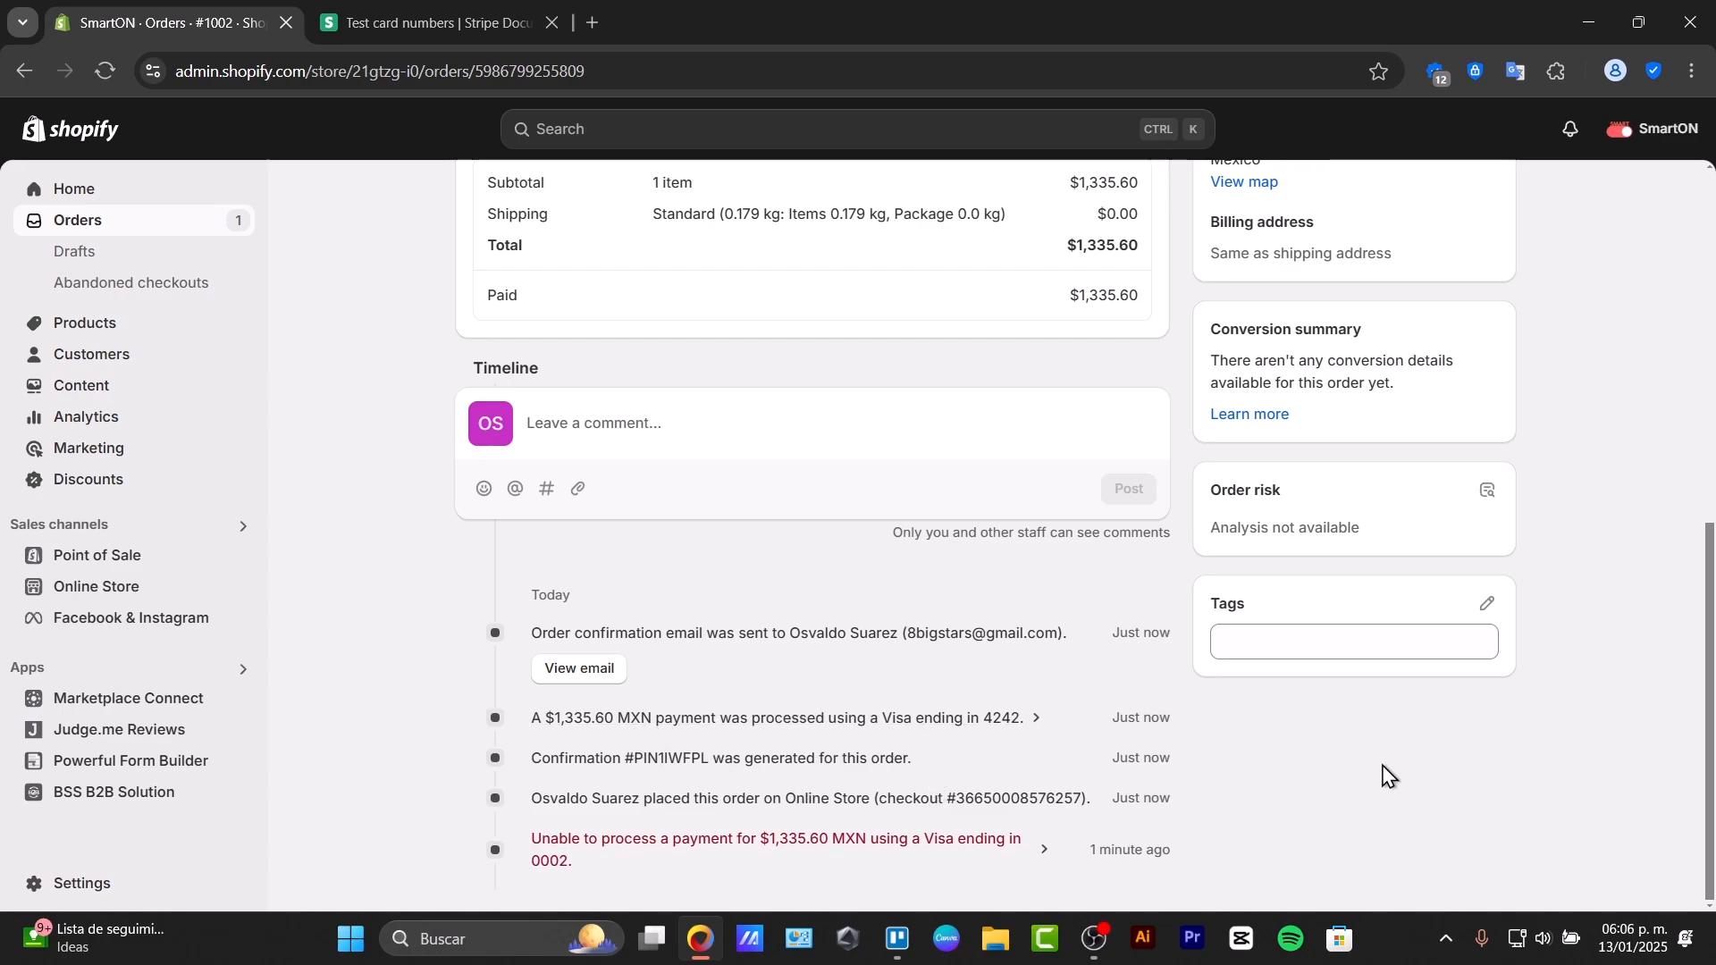
scroll(1373, 801, "up", 8)
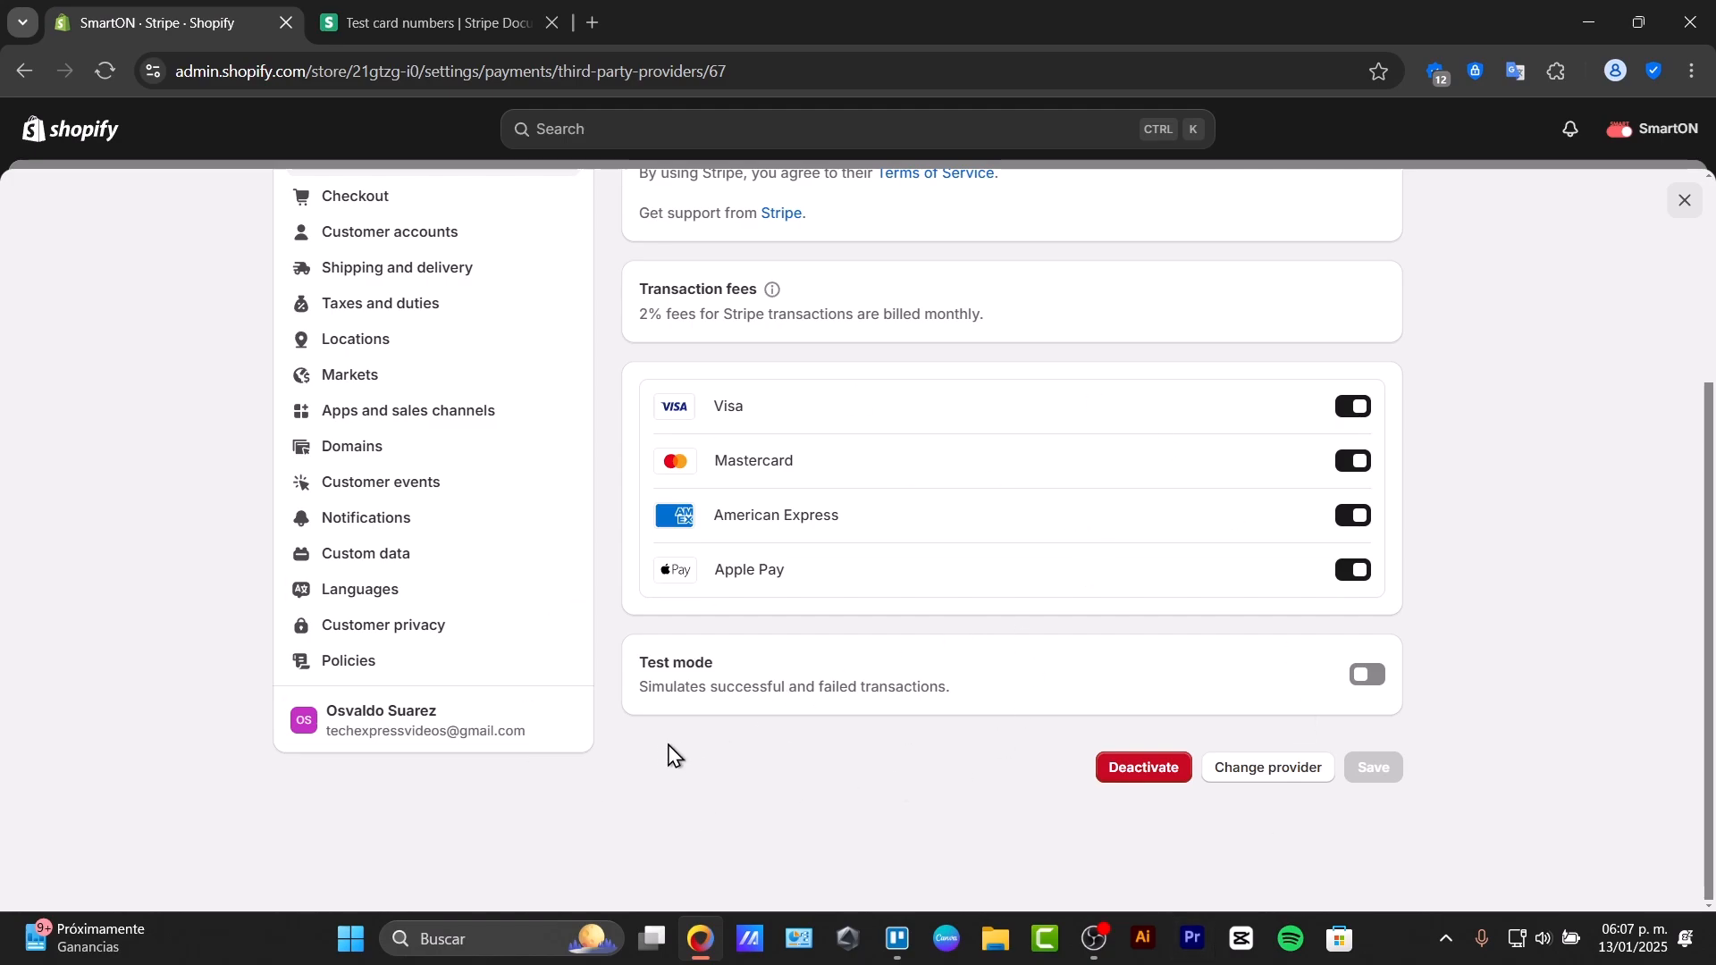
left_click_drag(649, 686, 720, 666)
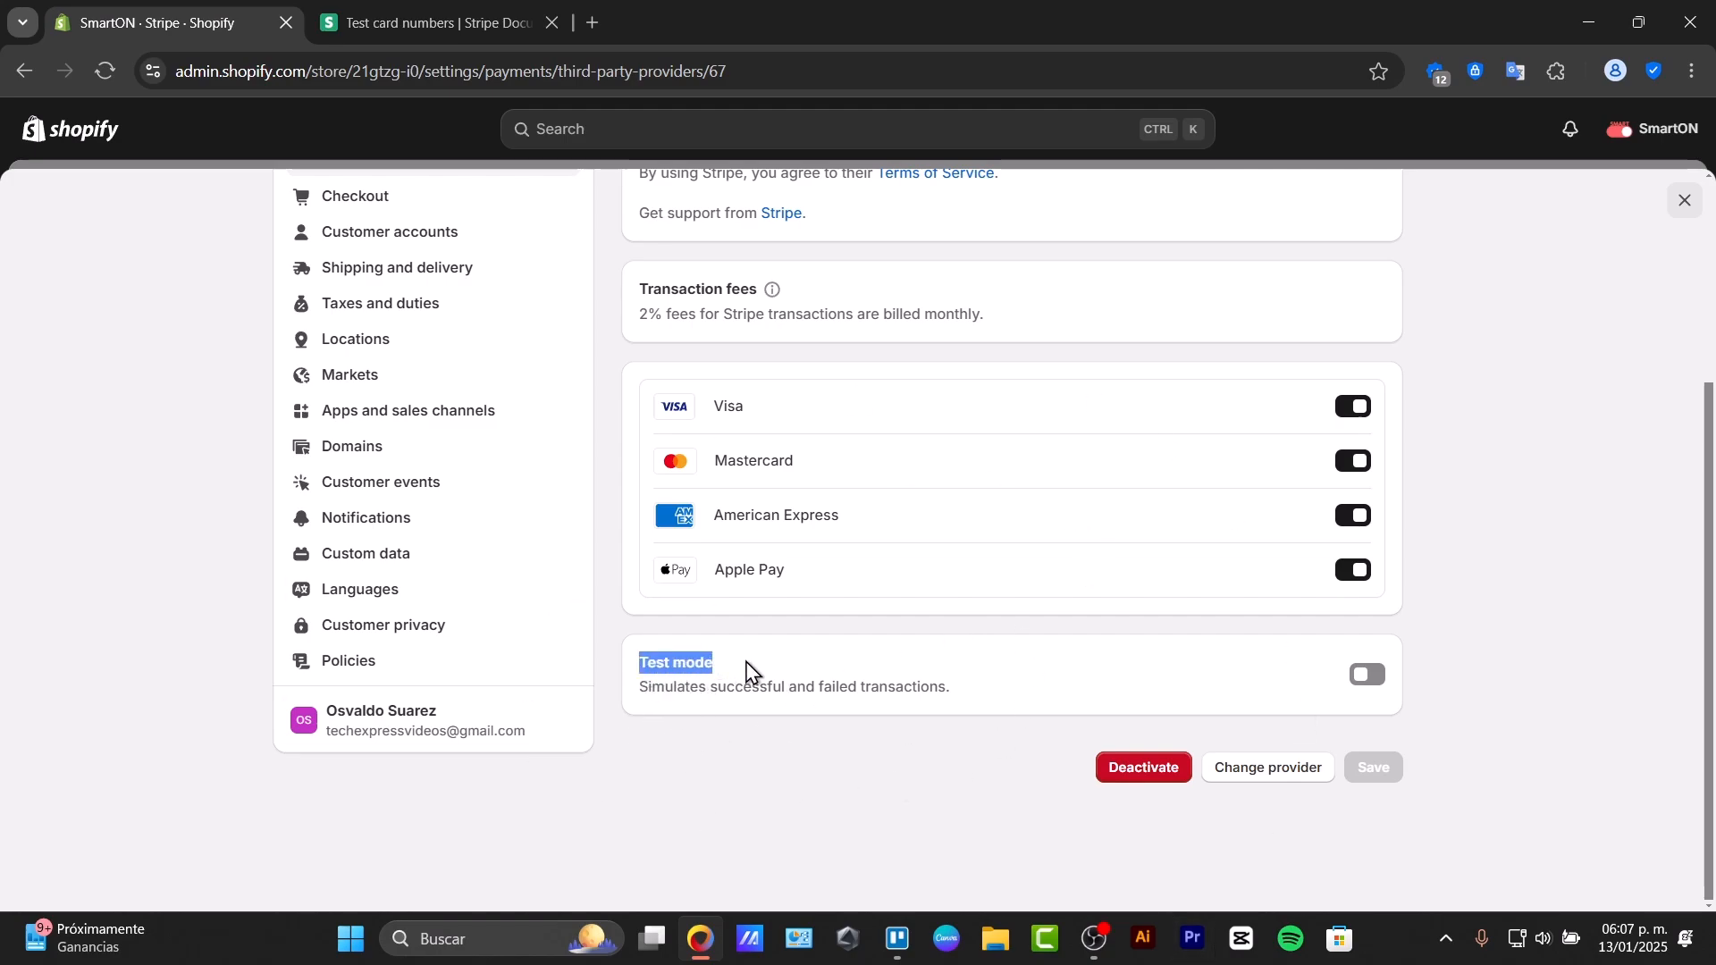
left_click(747, 672)
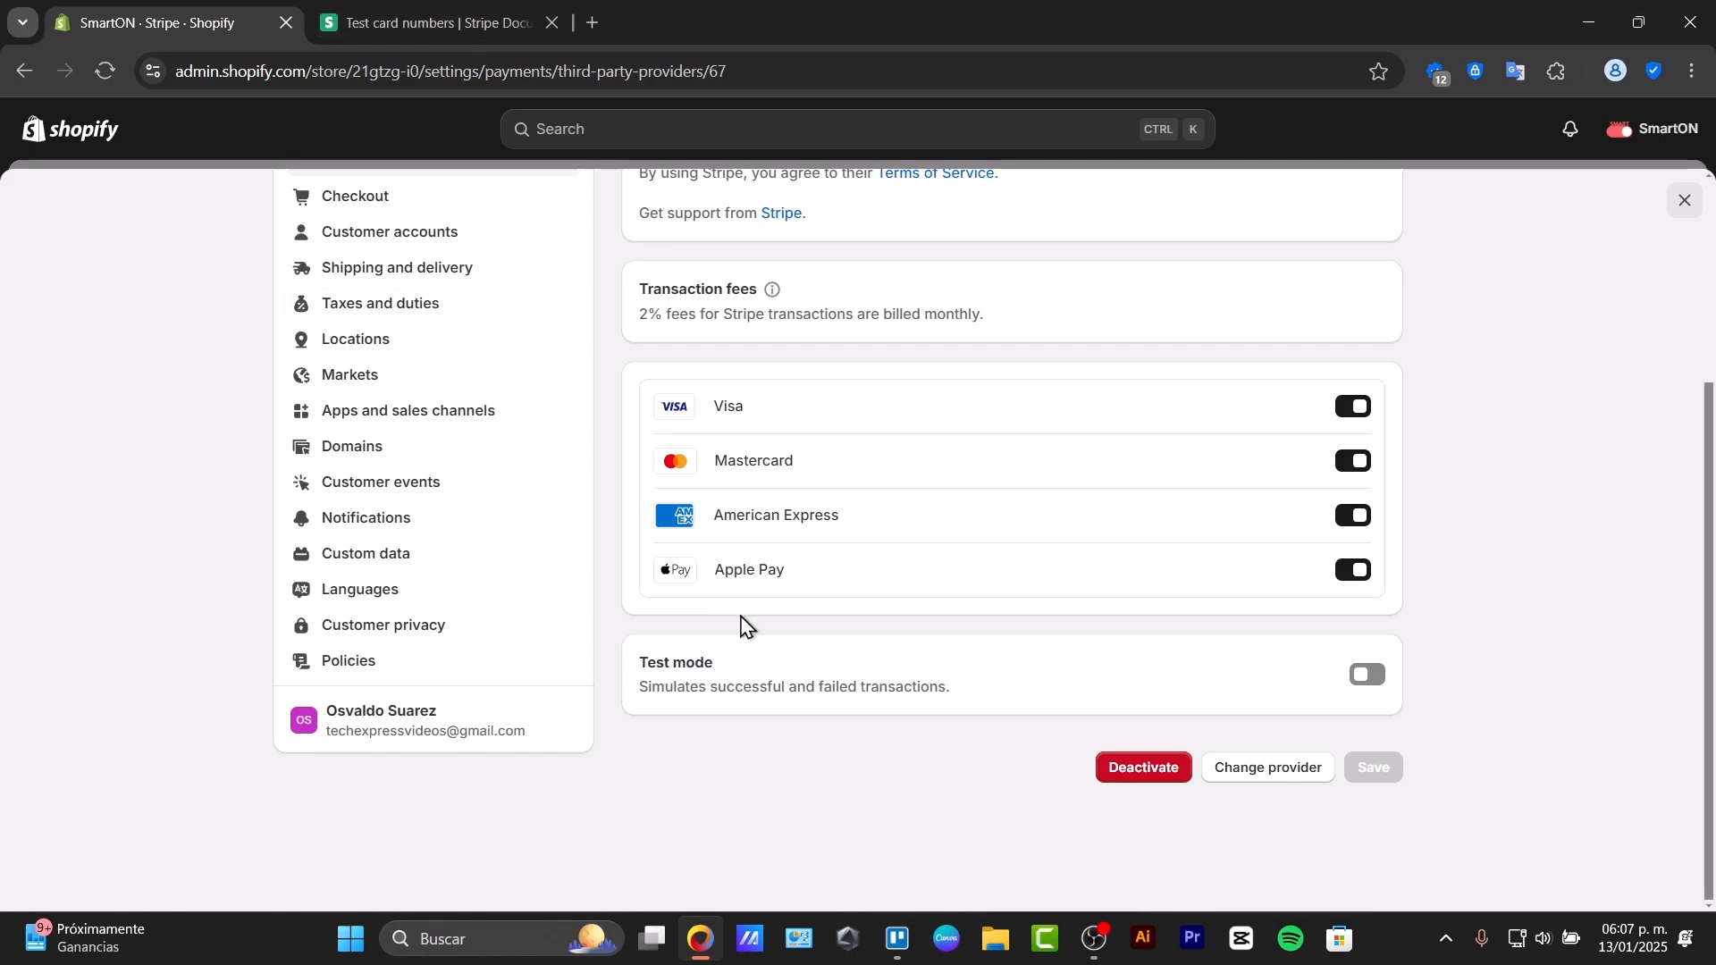
- Open the Stripe Dashboard in a new browser tab and turn on test mode
left_click(602, 20)
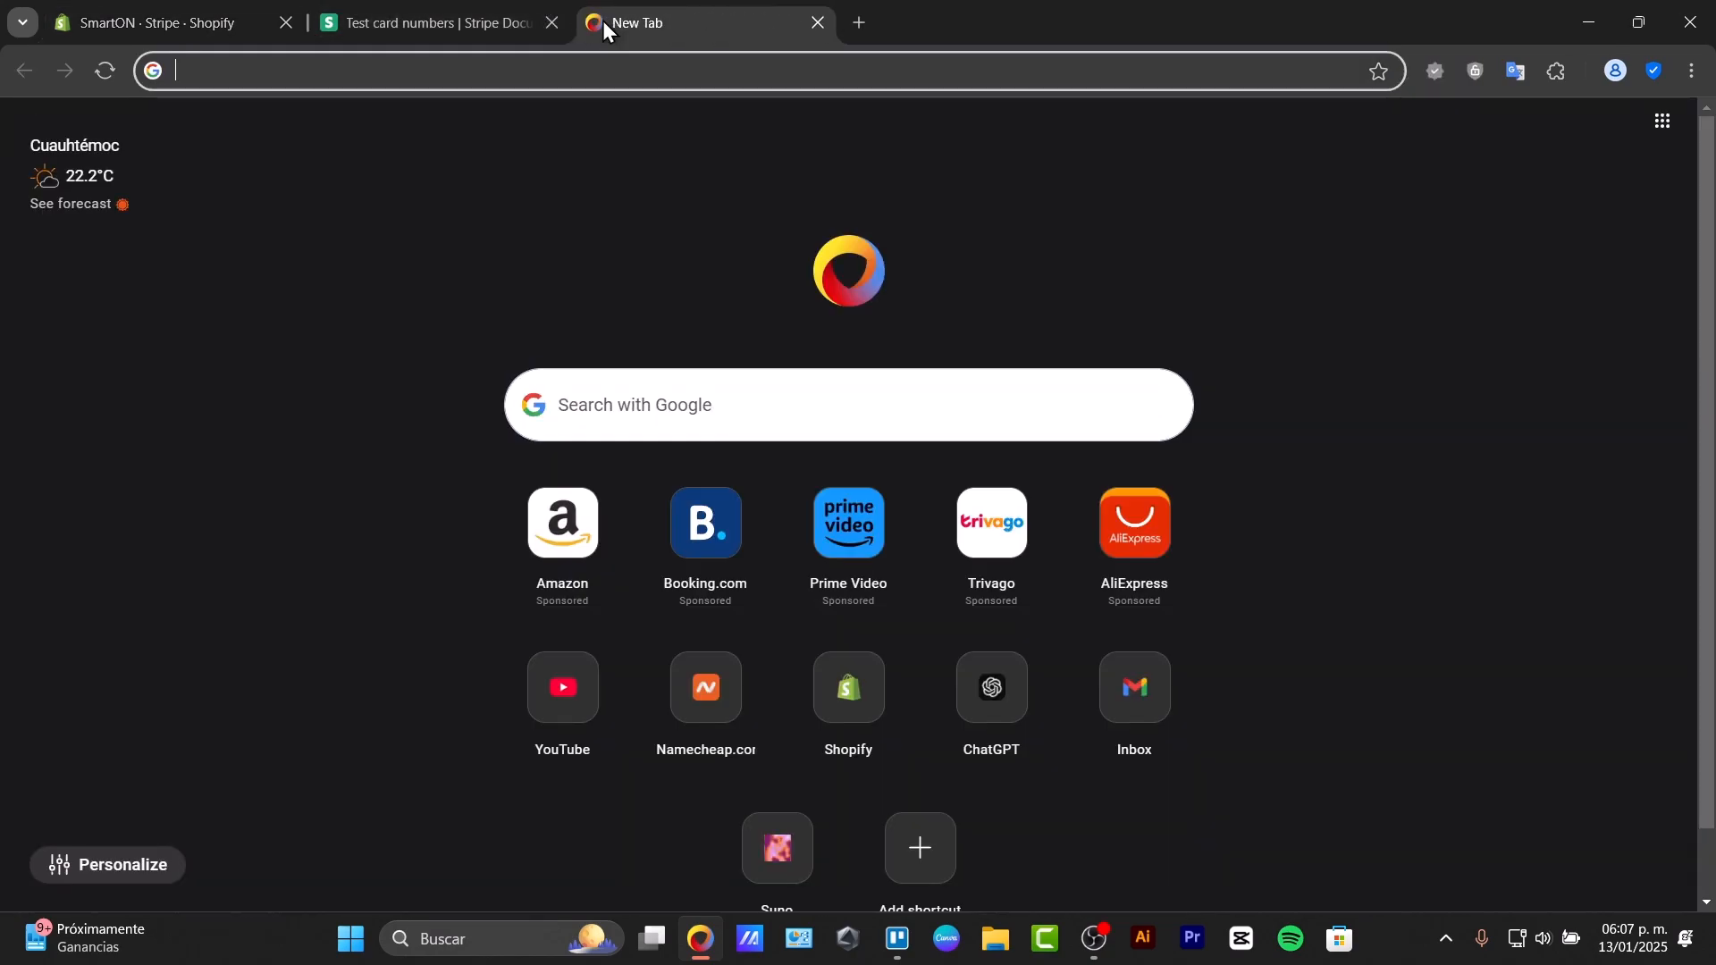
left_click(1231, 142)
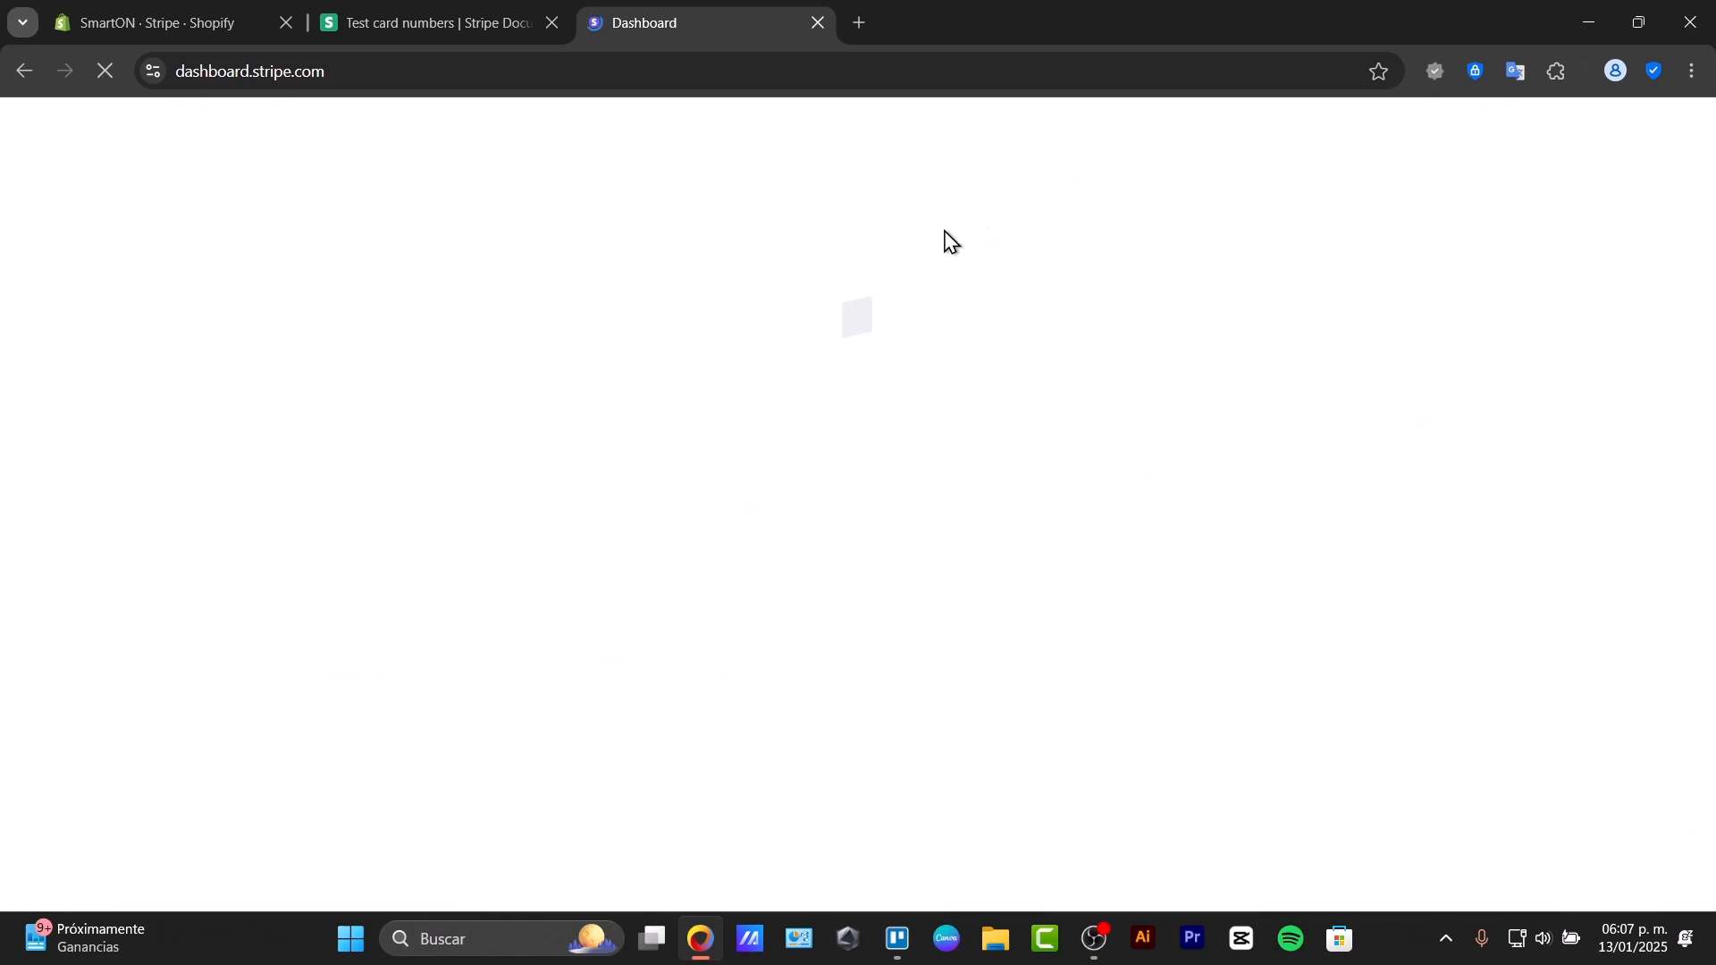
left_click_drag(1280, 132, 1340, 133)
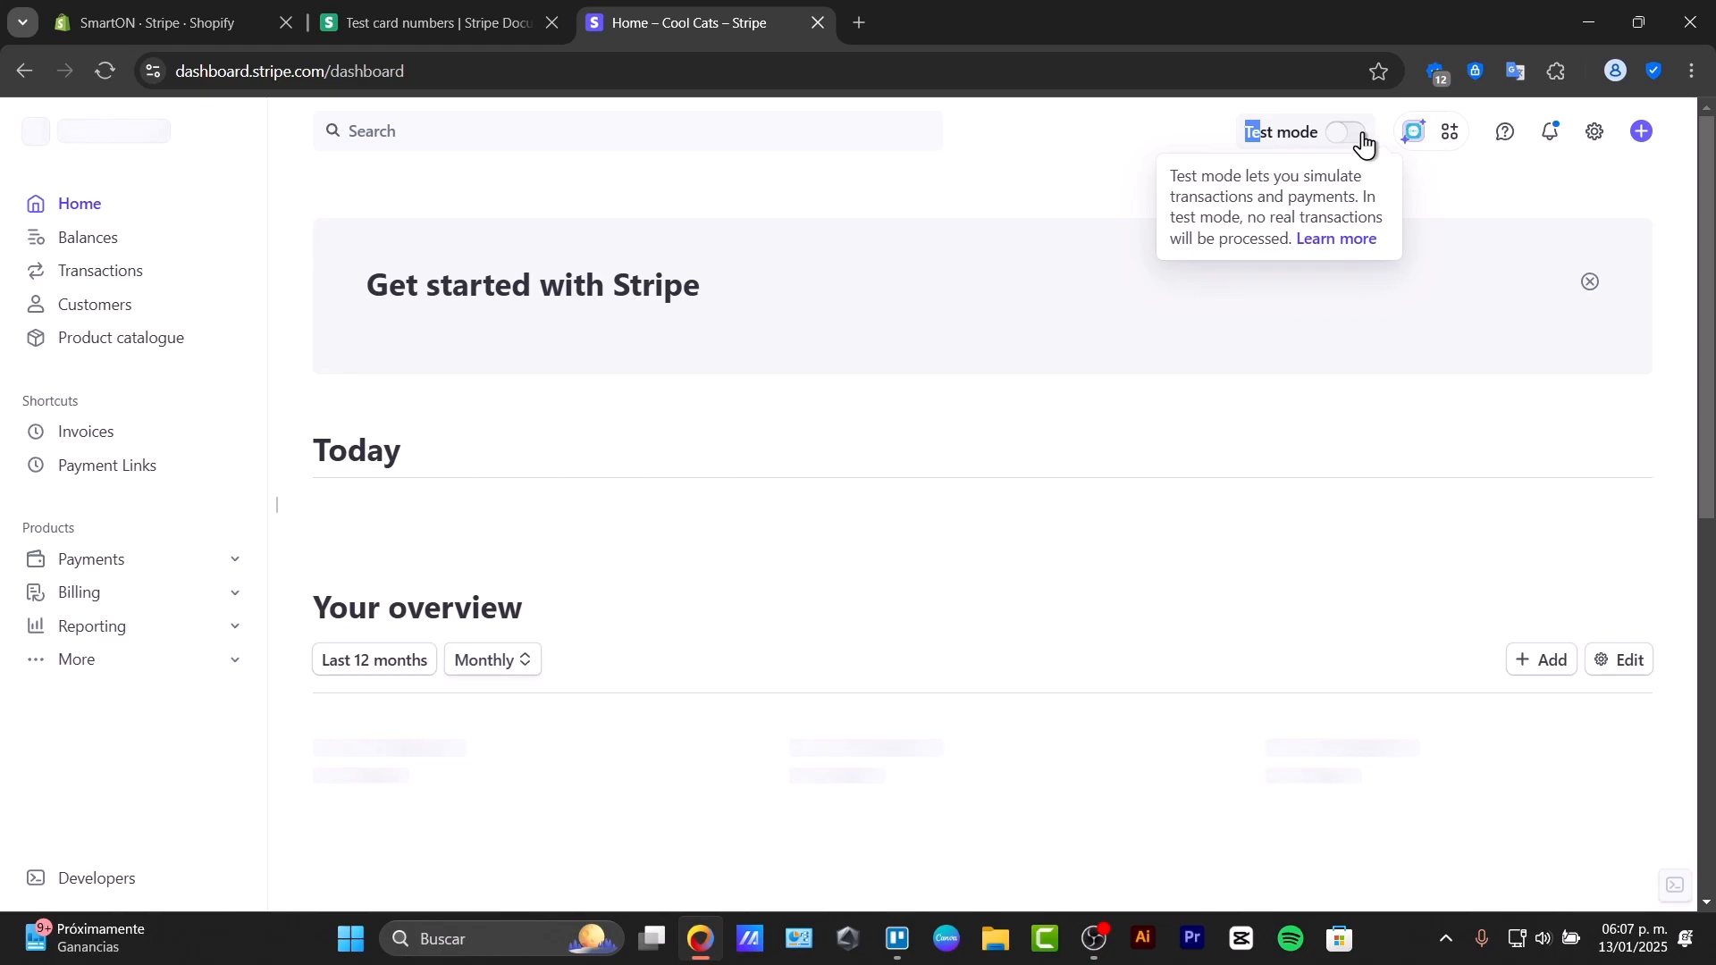
left_click(1345, 134)
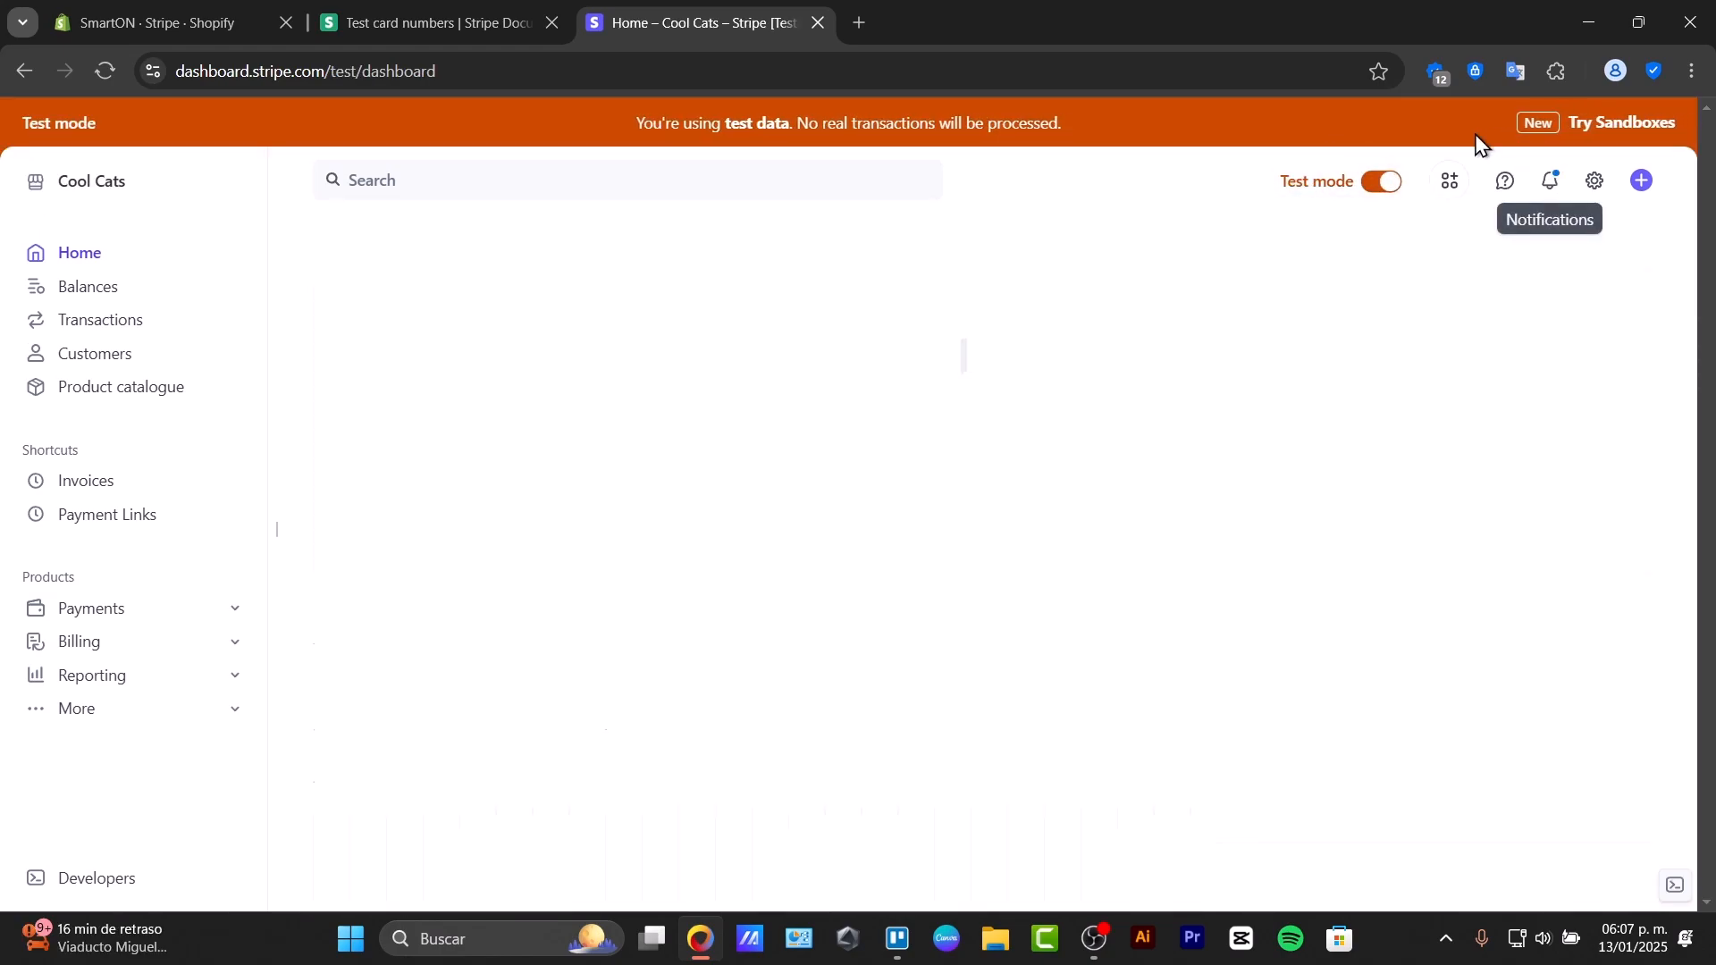
- Examine the test mode dashboard's figures for today, the payments overview, failed payments and customer sections
scroll(1221, 383, "down", 4)
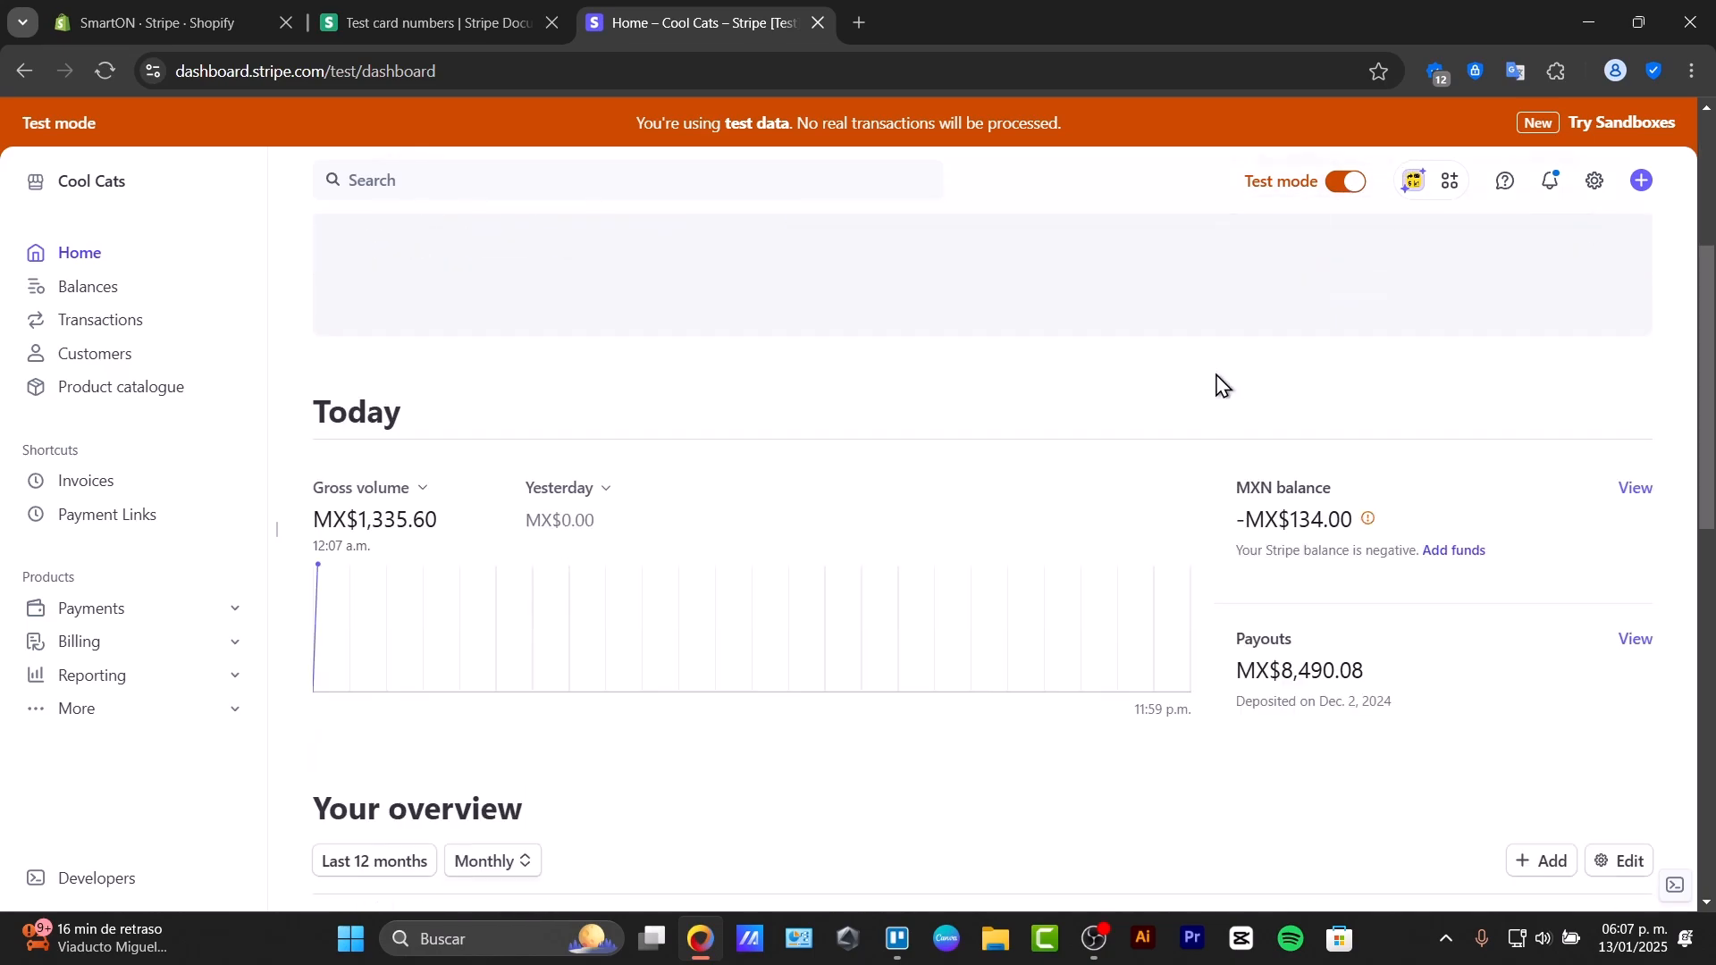
scroll(957, 659, "down", 4)
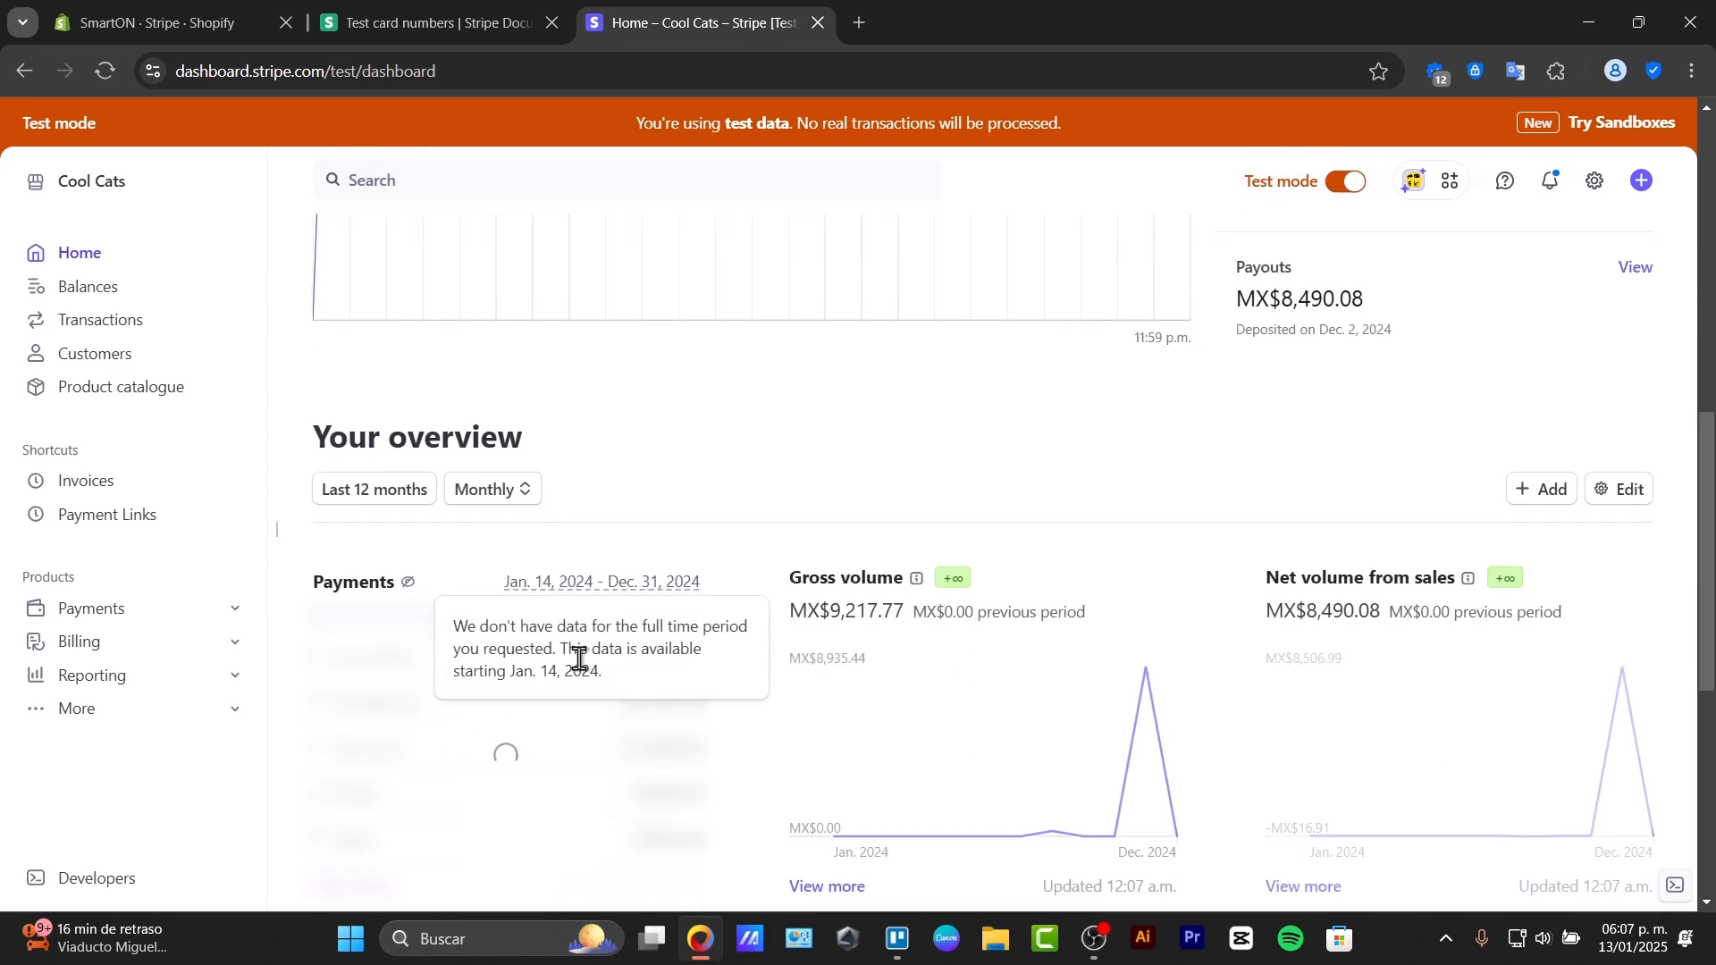
scroll(920, 643, "down", 4)
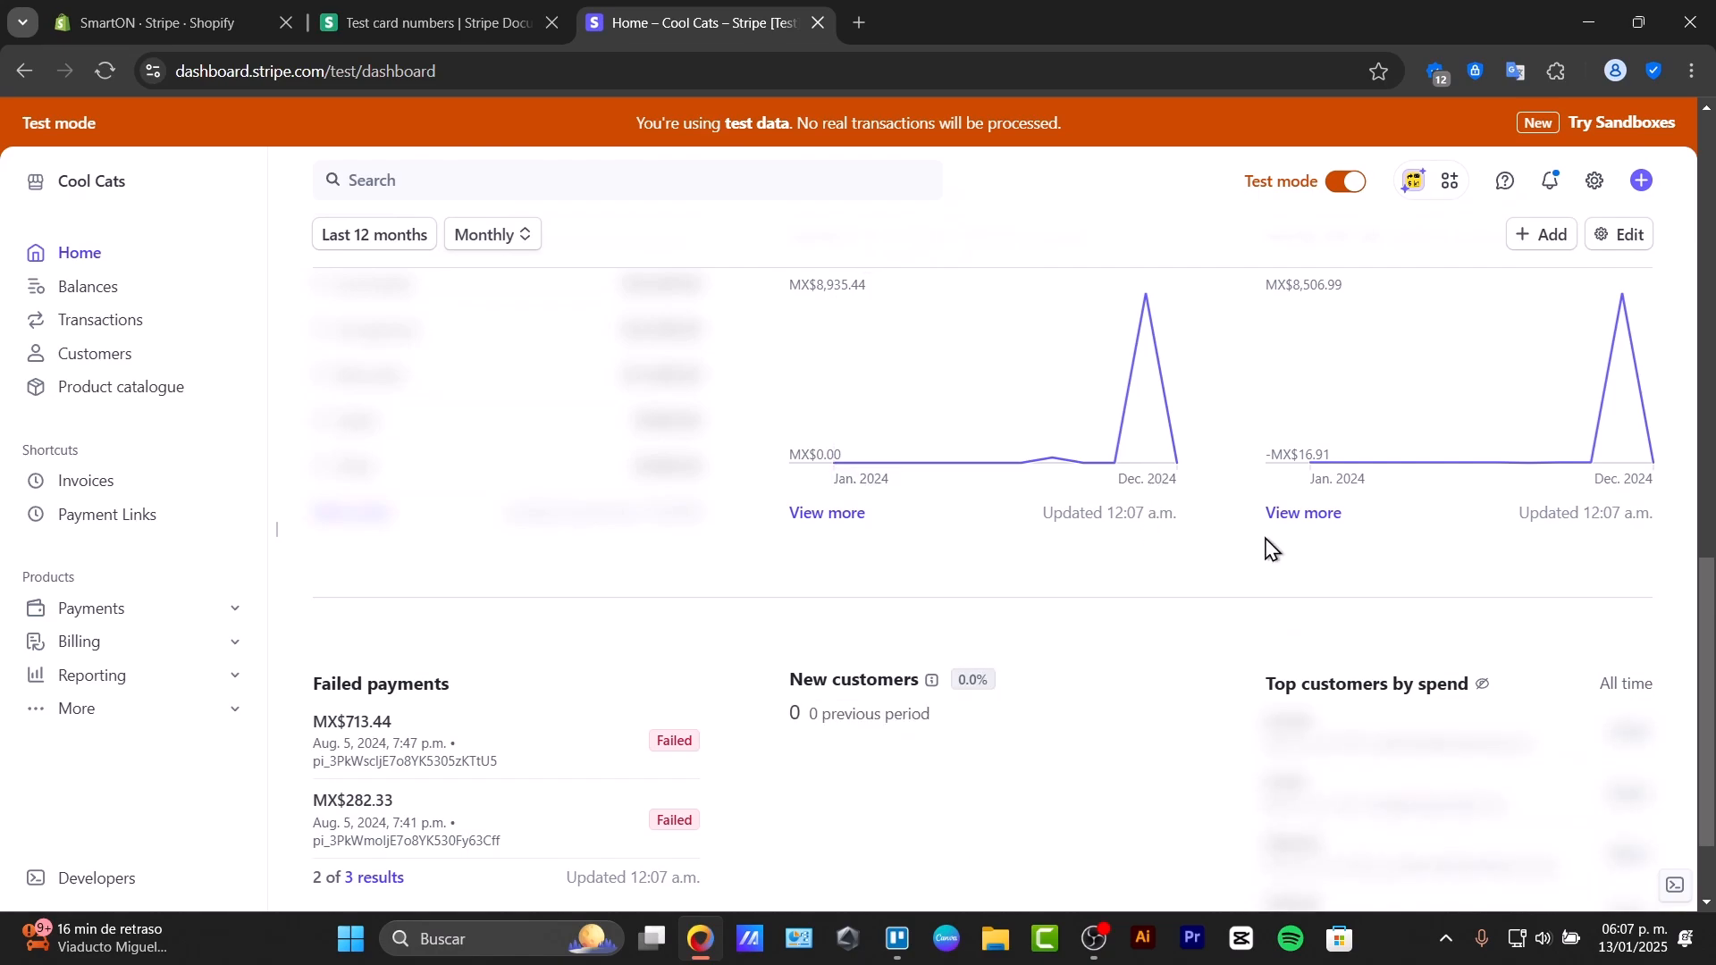
scroll(1201, 692, "down", 2)
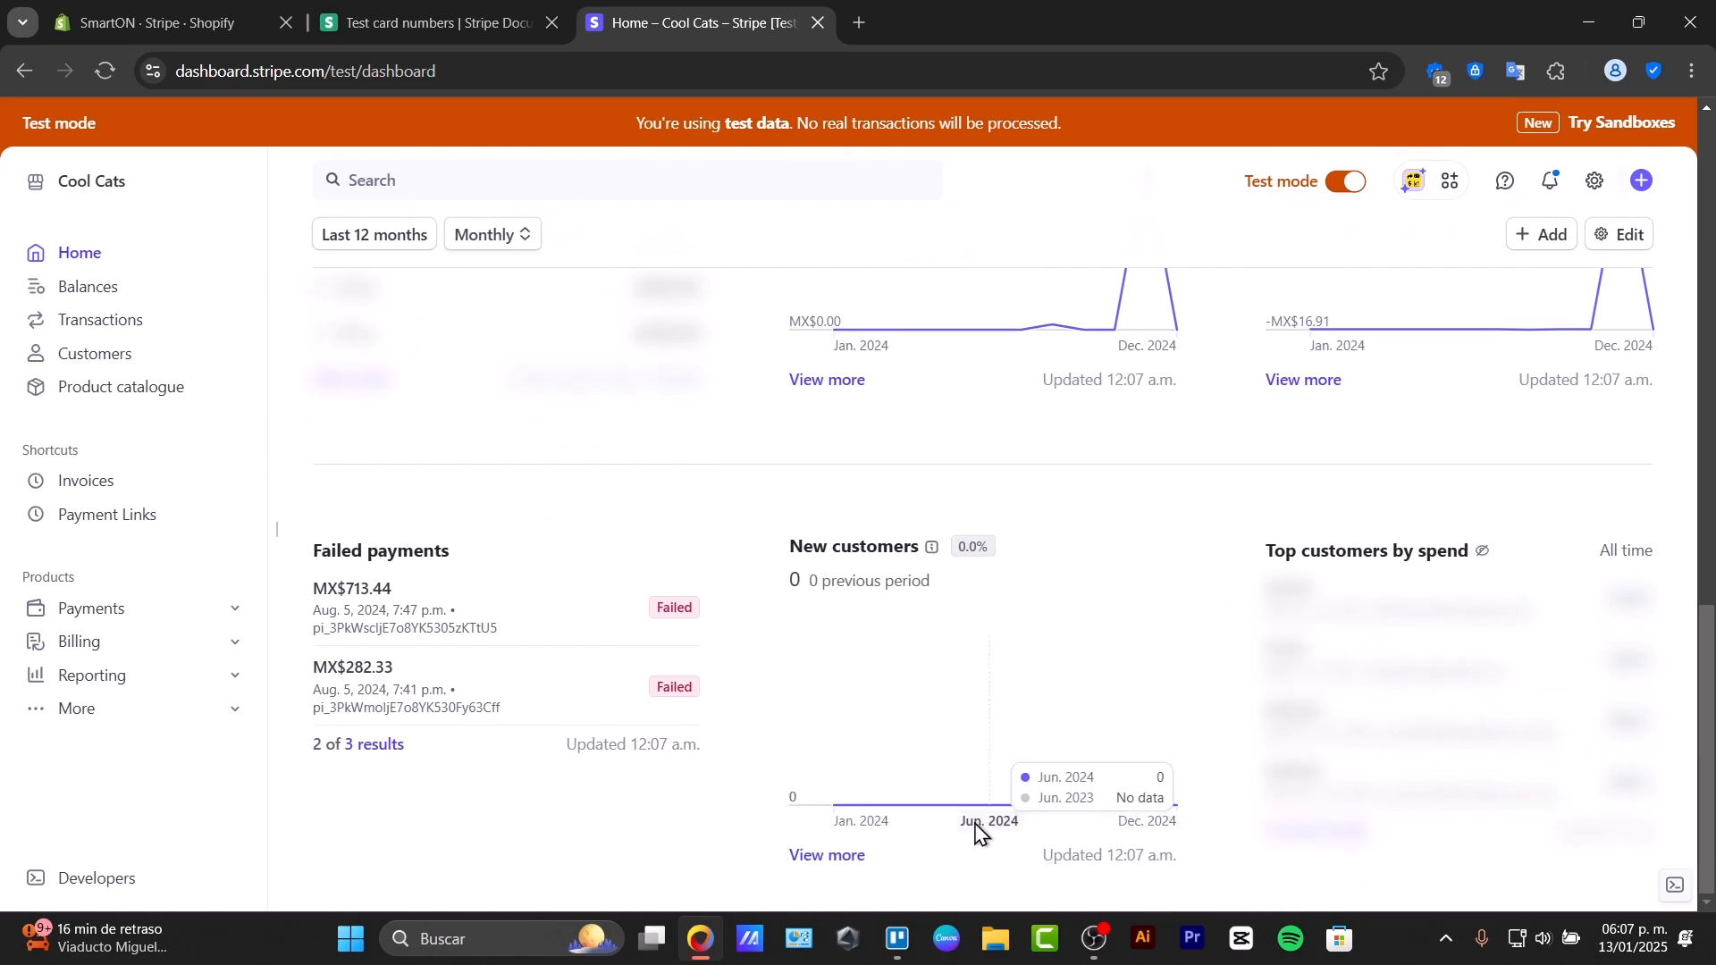
scroll(977, 827, "up", 10)
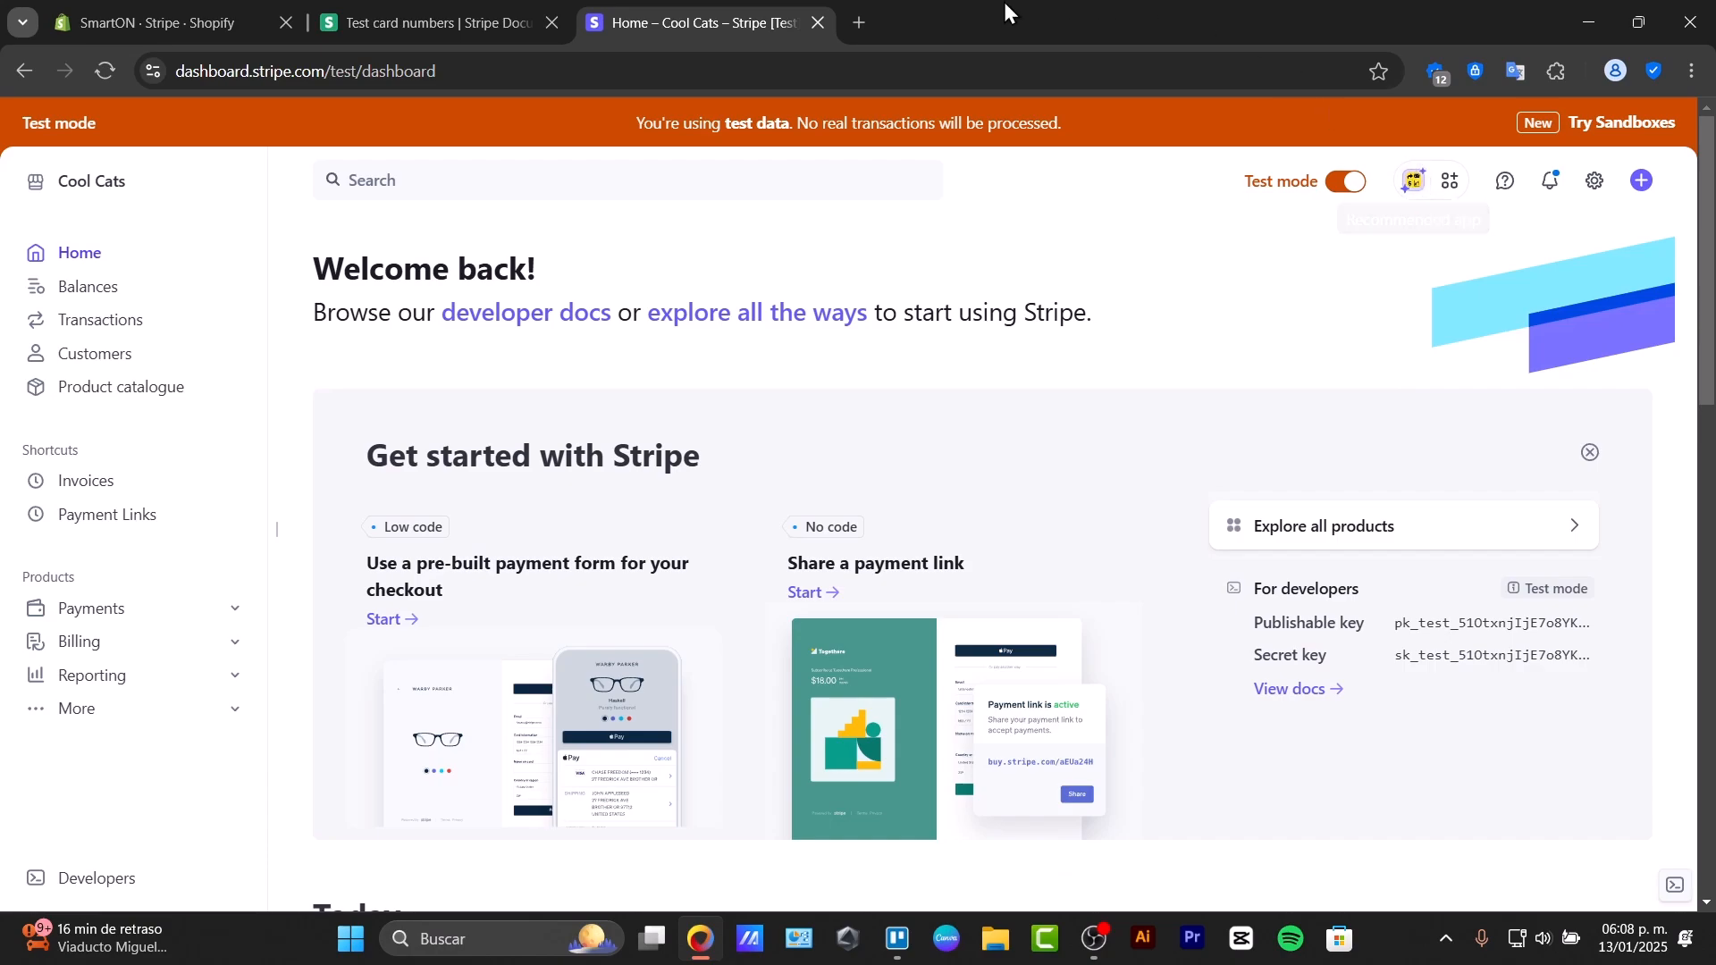
- Return to the Shopify admin, close the Stripe payment provider settings and open the store's Home page
left_click(384, 18)
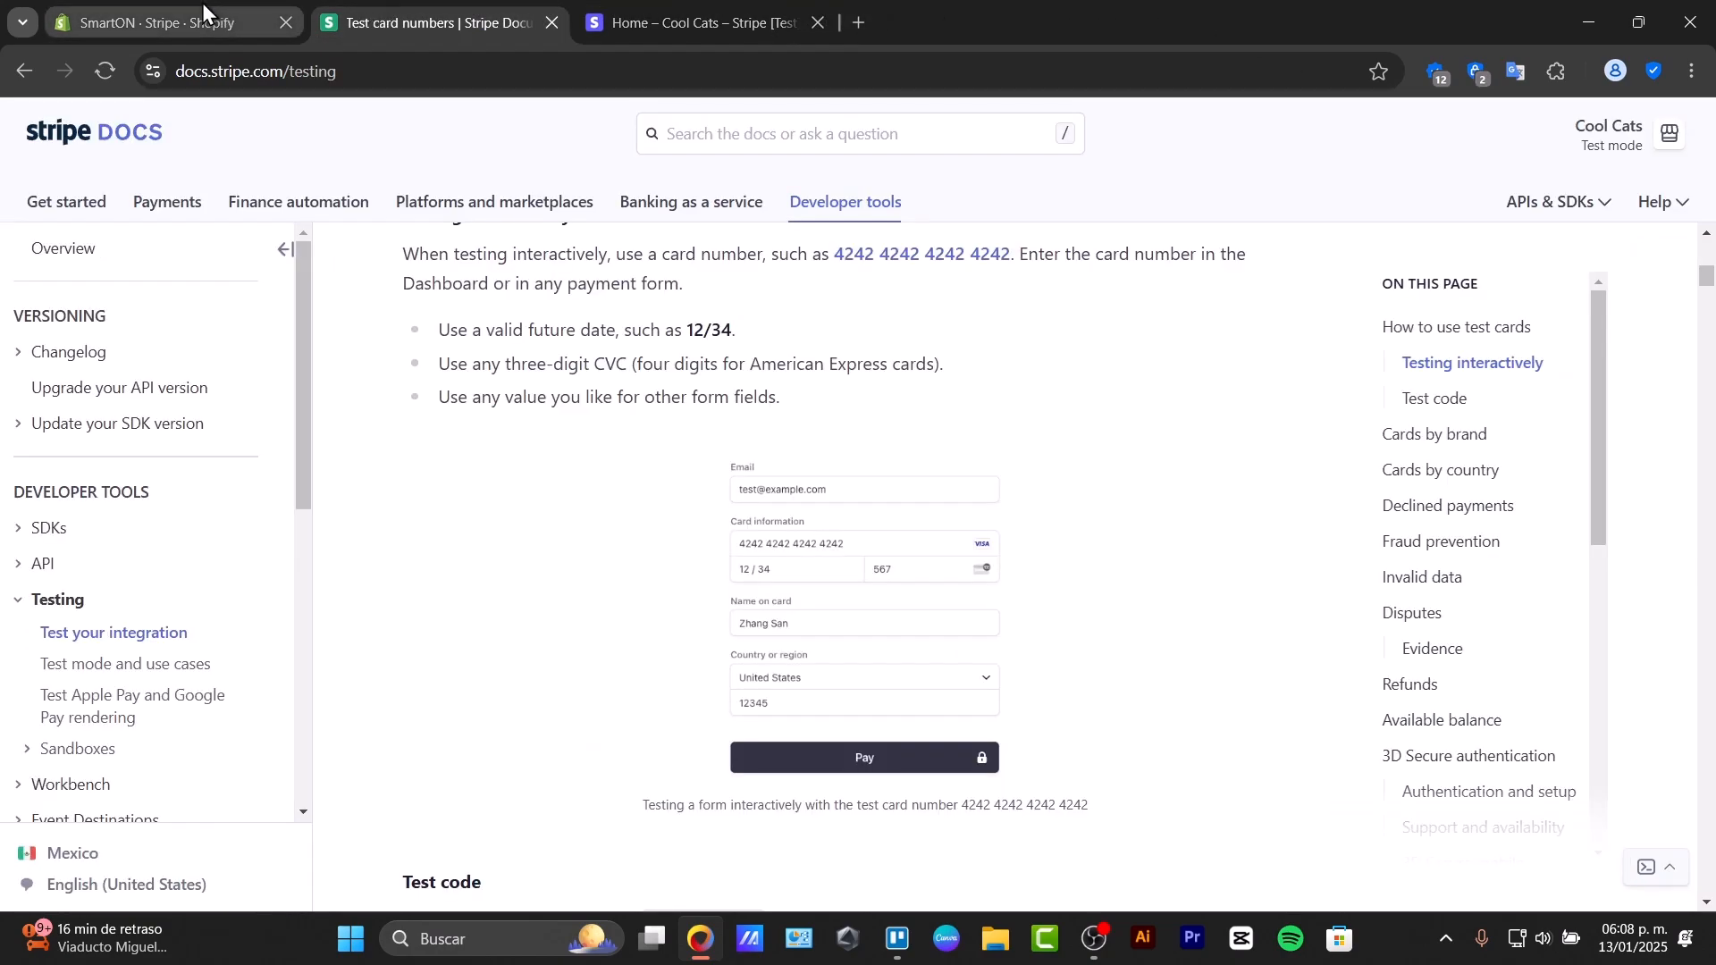
left_click(206, 20)
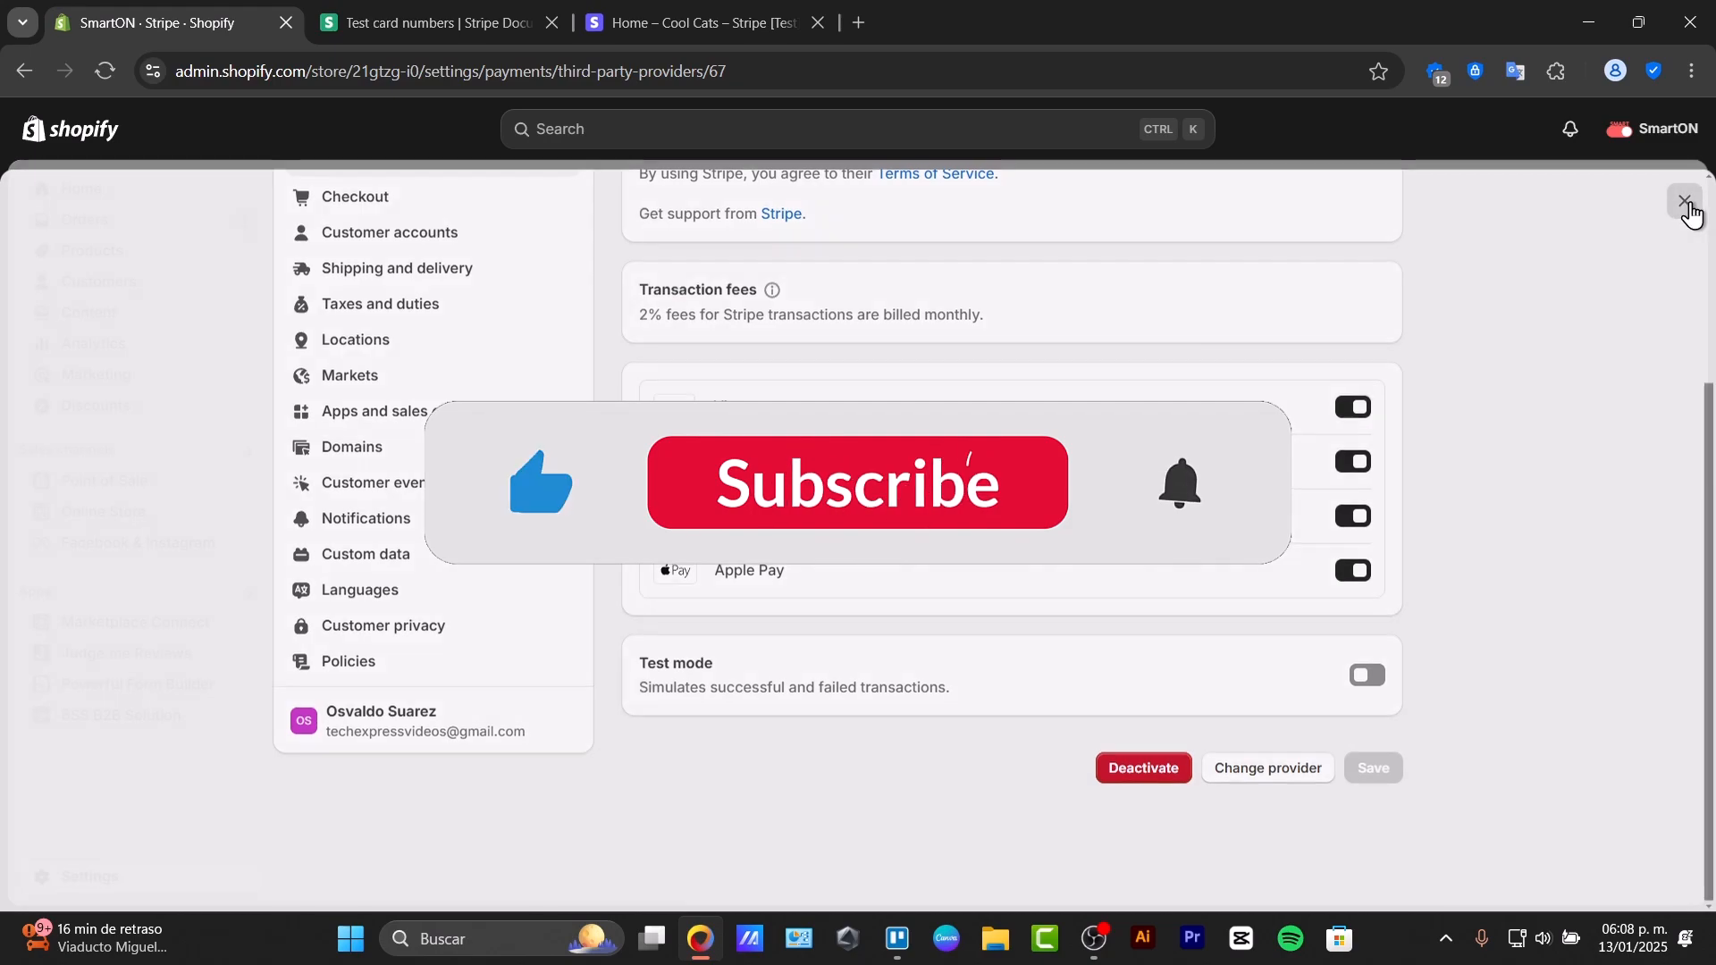
left_click(1683, 200)
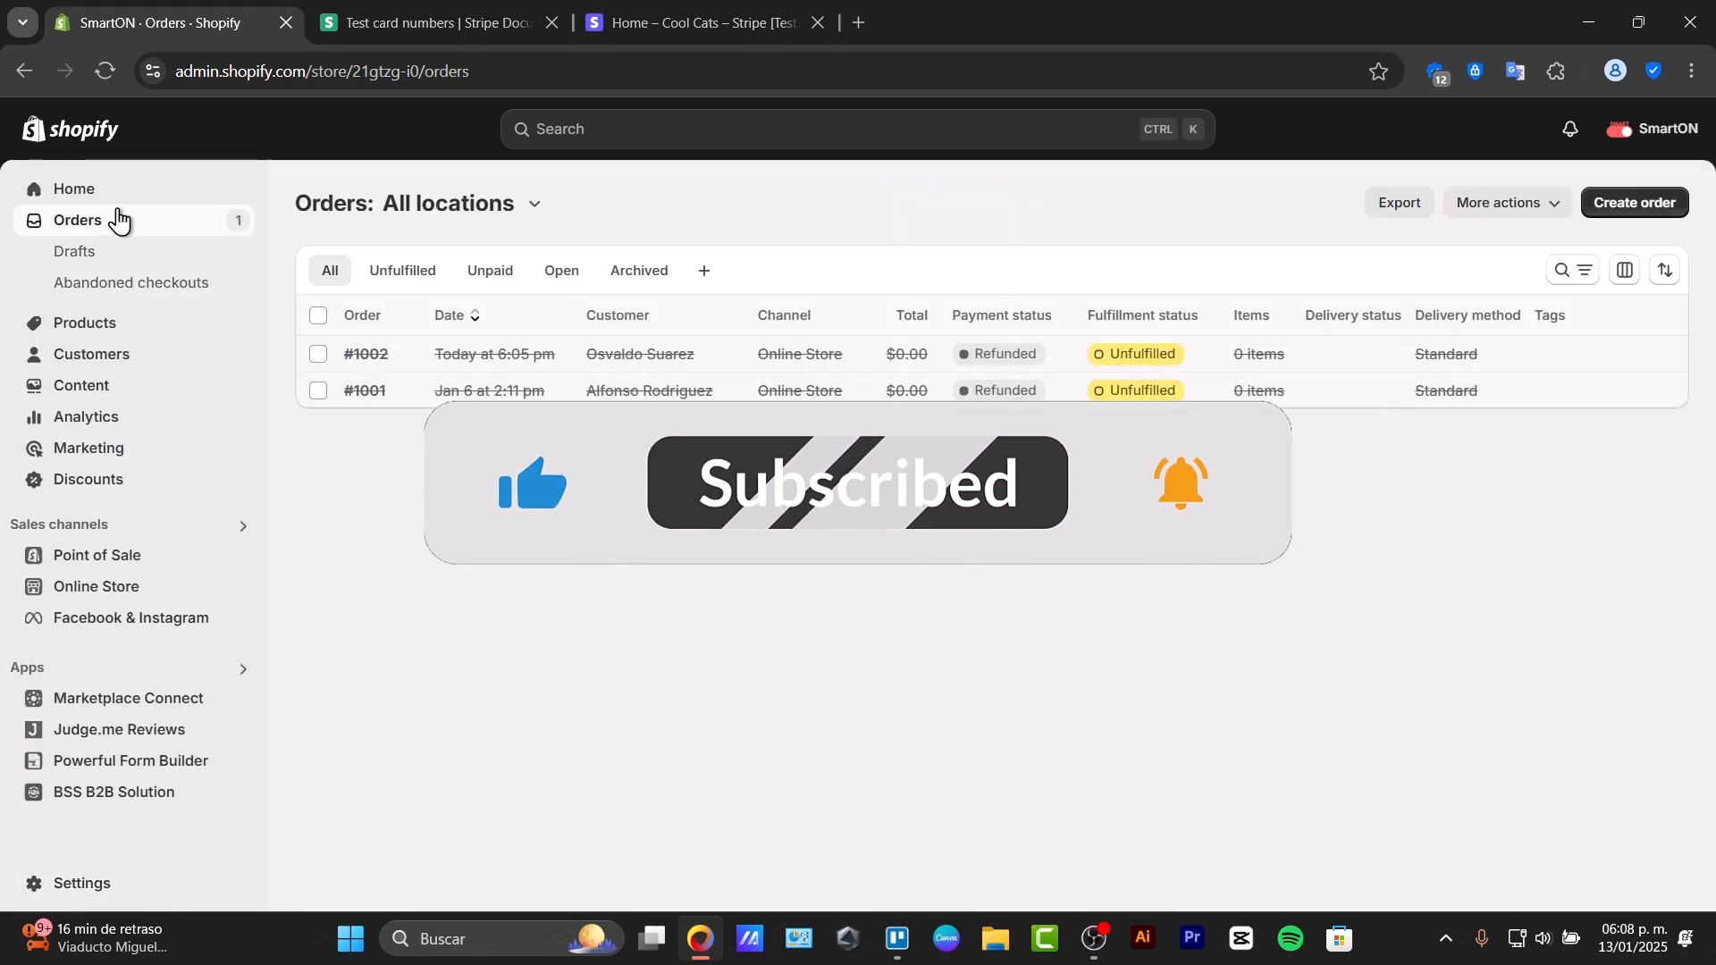
left_click(107, 198)
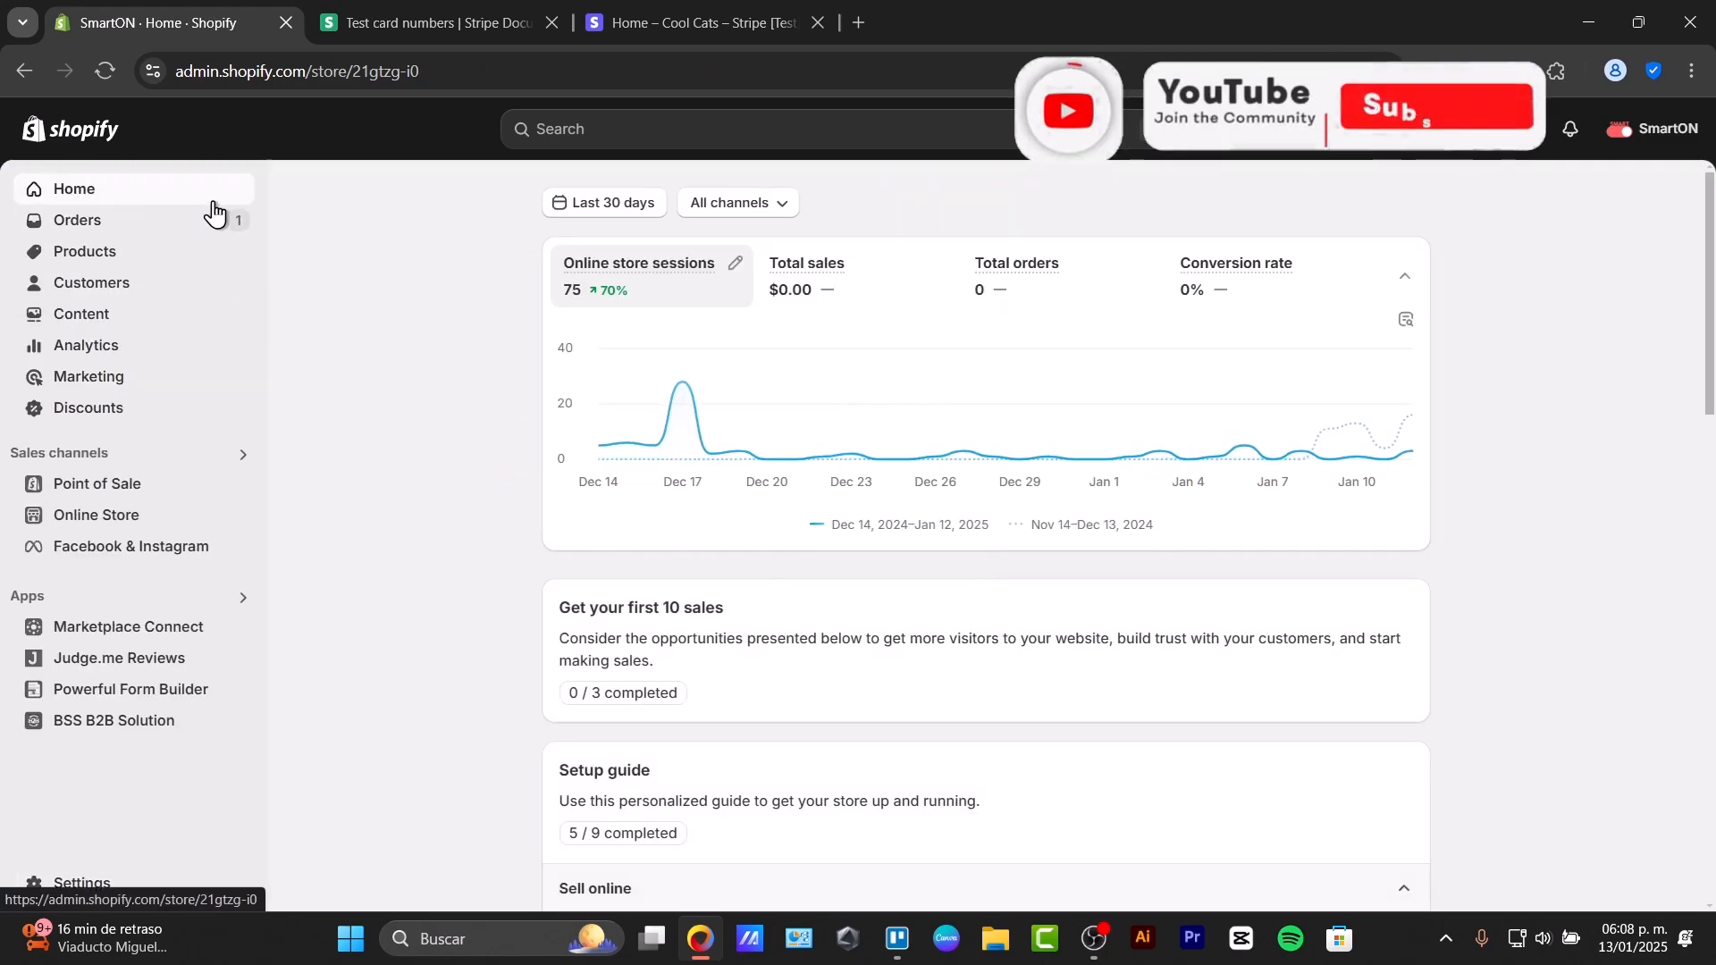
left_click(811, 23)
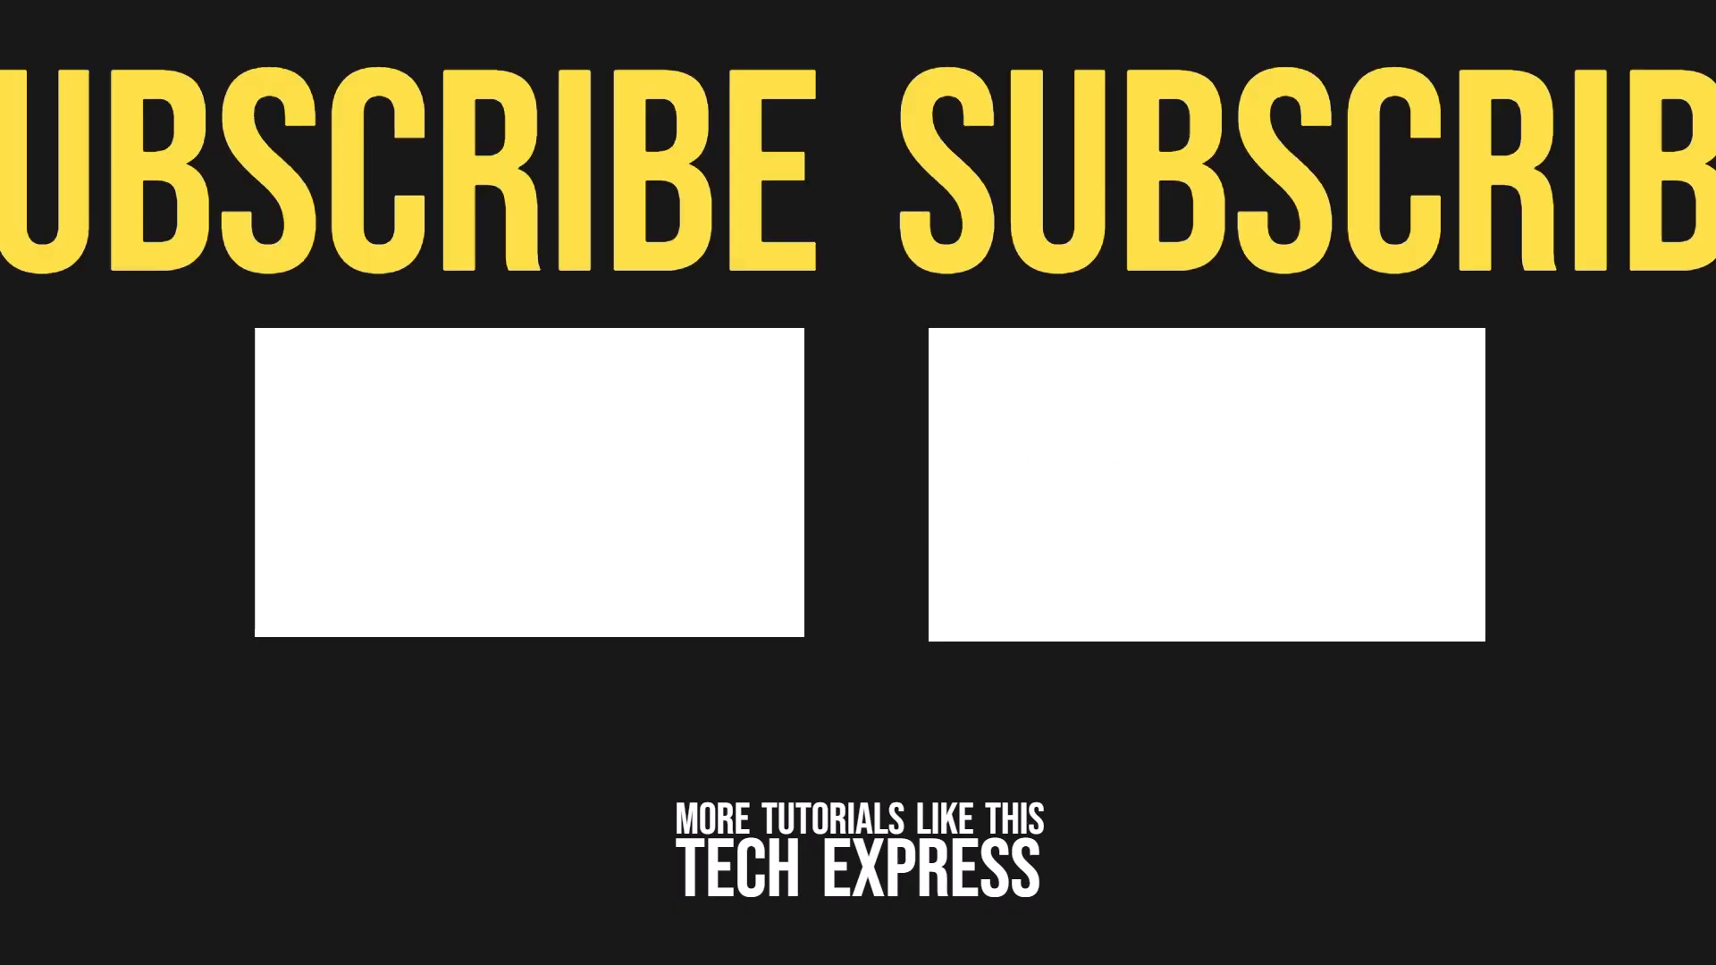